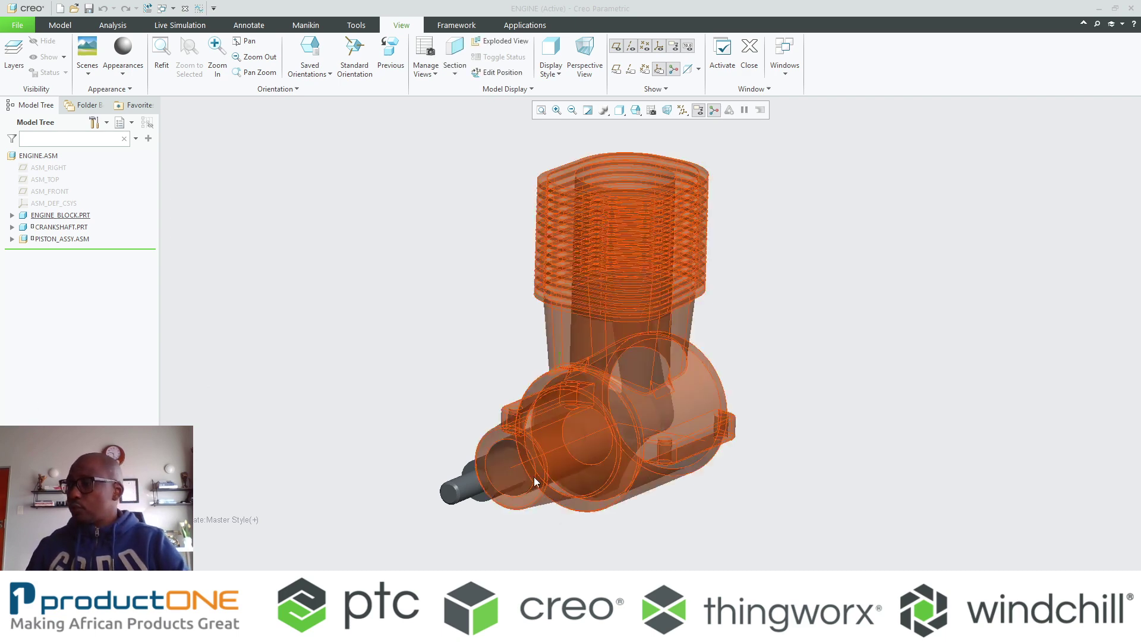
- Drag the crankshaft to rotate it, driving the connecting rod and piston in the engine assembly
{"action": "left_click_drag", "start_coordinate": [492, 465], "coordinate": [526, 484], "text": "ctrl+alt"}
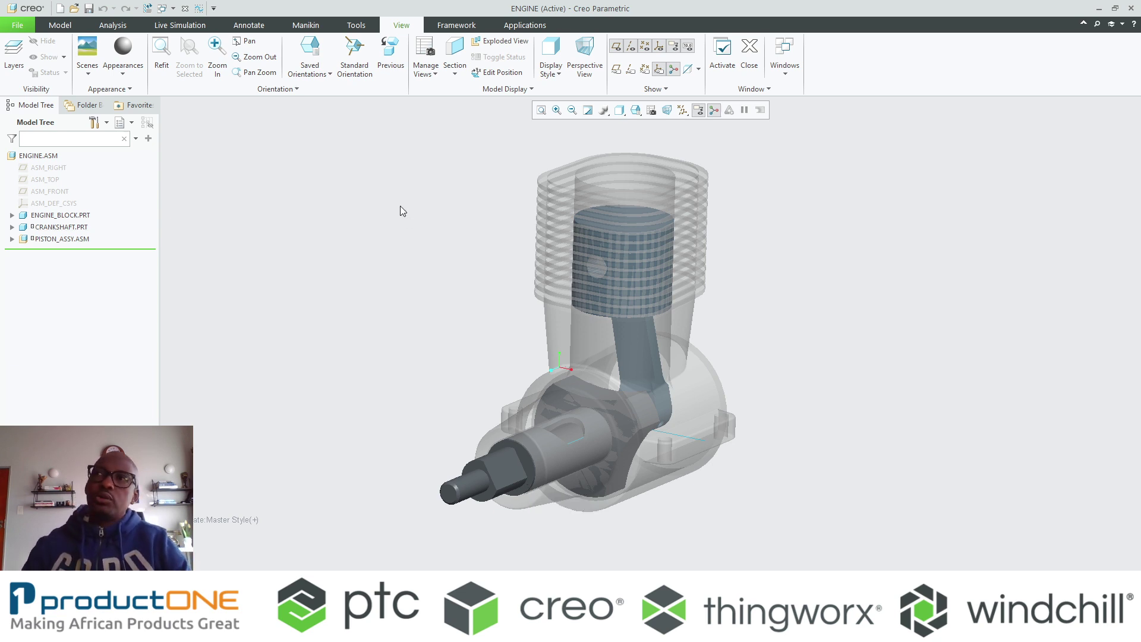
- Create a new assembly asm0001 from the mmks_asm_design_abs template instead of the default
{"action": "left_click", "coordinate": [59, 8]}
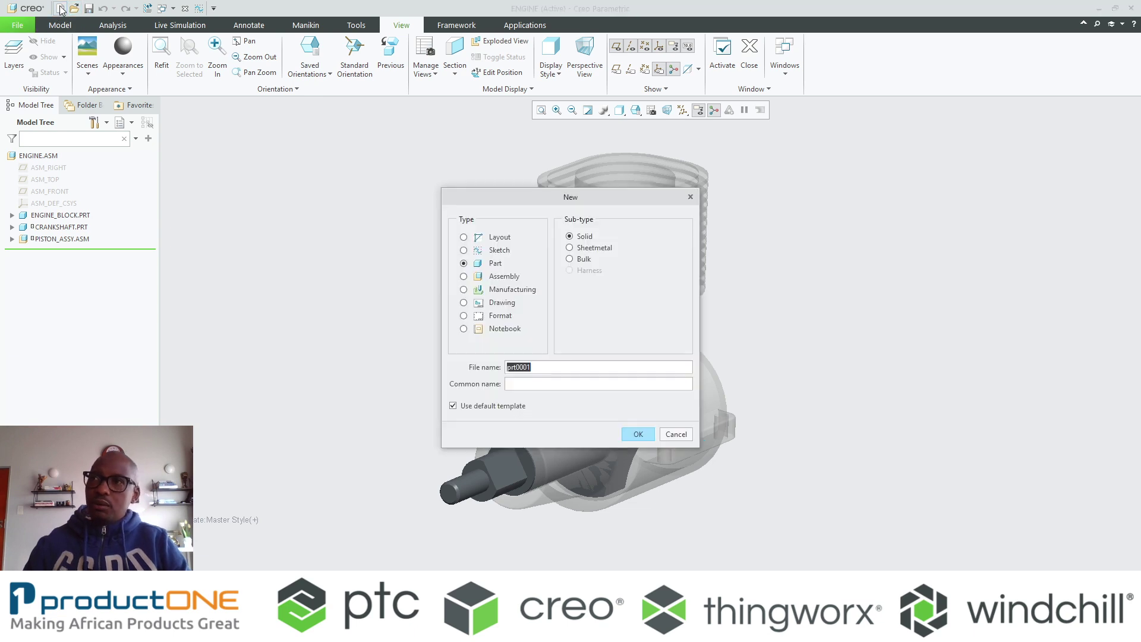
{"action": "left_click", "coordinate": [515, 277]}
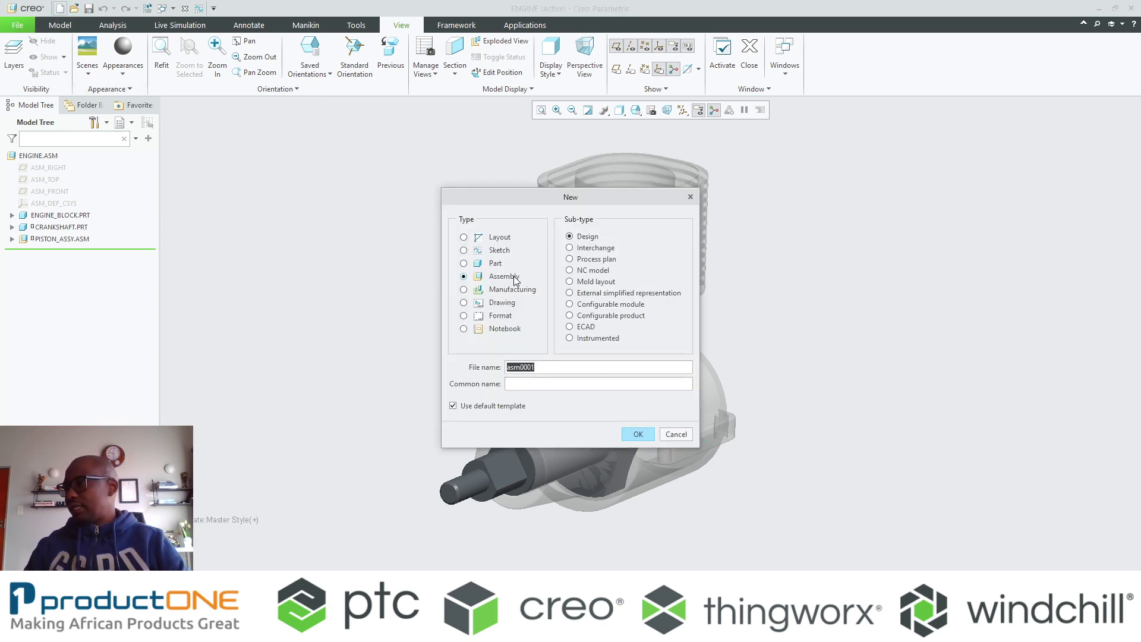
{"action": "left_click", "coordinate": [467, 409]}
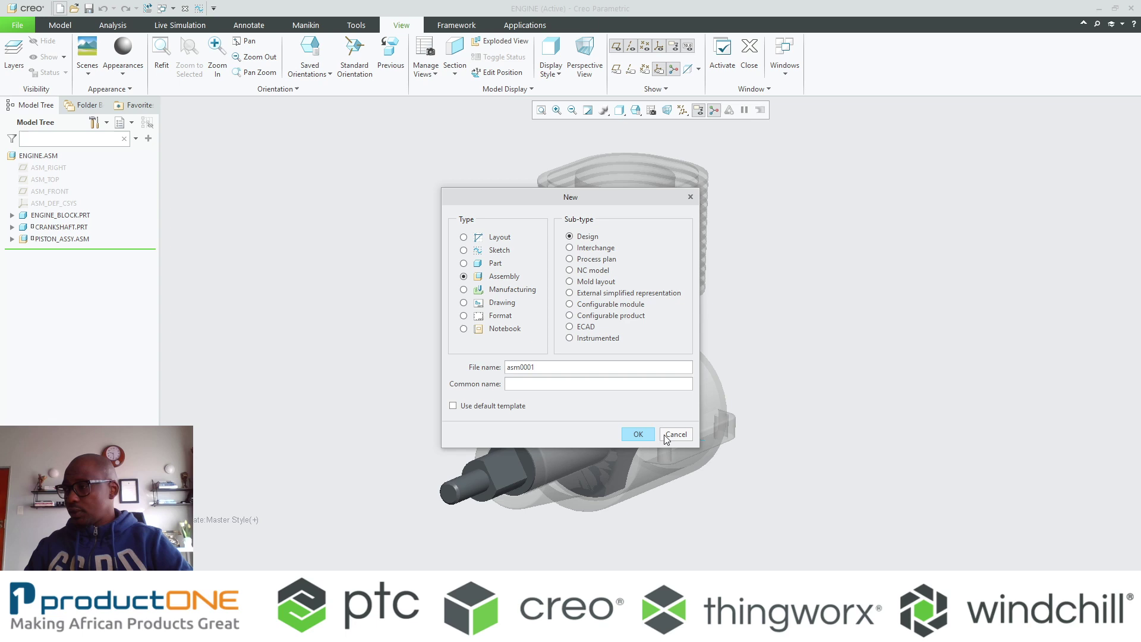
{"action": "left_click", "coordinate": [643, 437]}
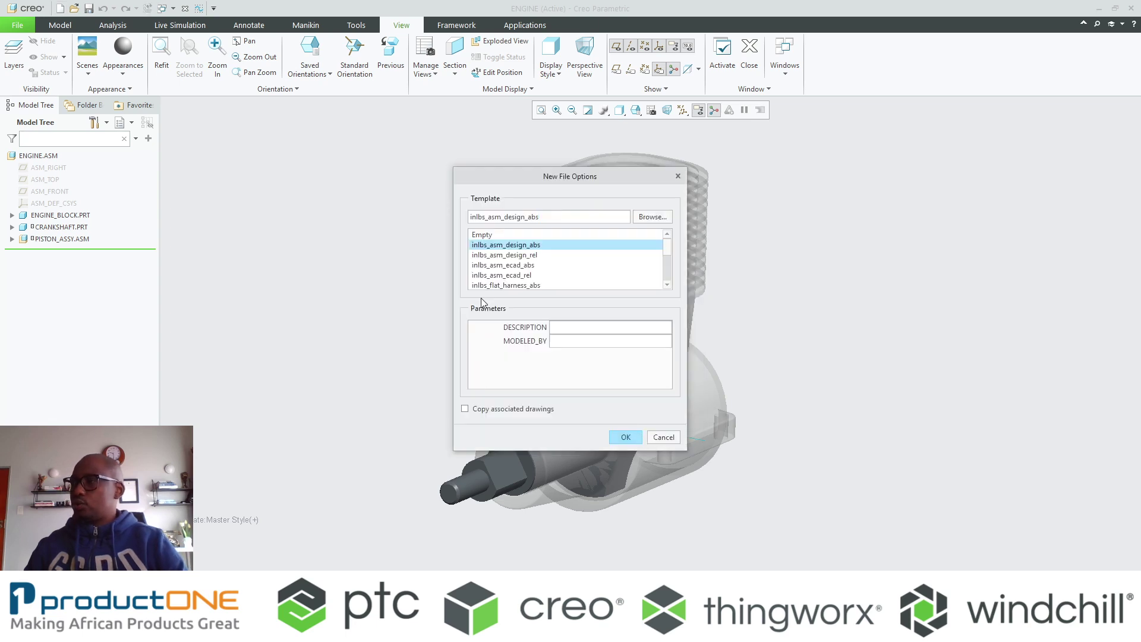
{"action": "scroll", "coordinate": [495, 277], "scroll_direction": "down", "scroll_amount": 1}
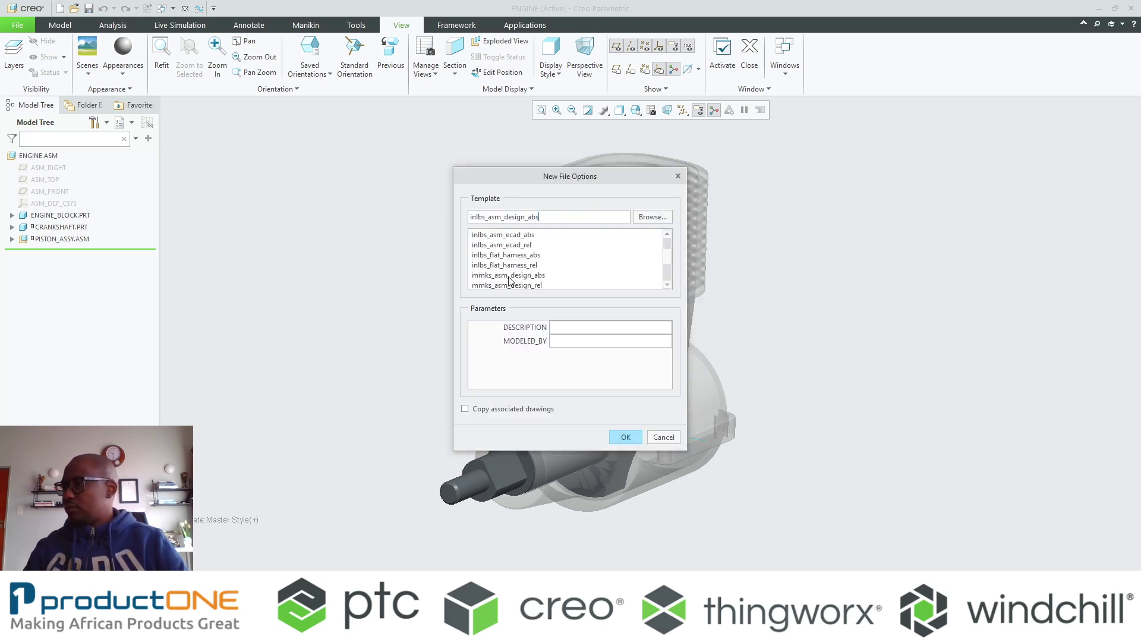
{"action": "left_click", "coordinate": [509, 277]}
{"action": "key", "text": "Return"}
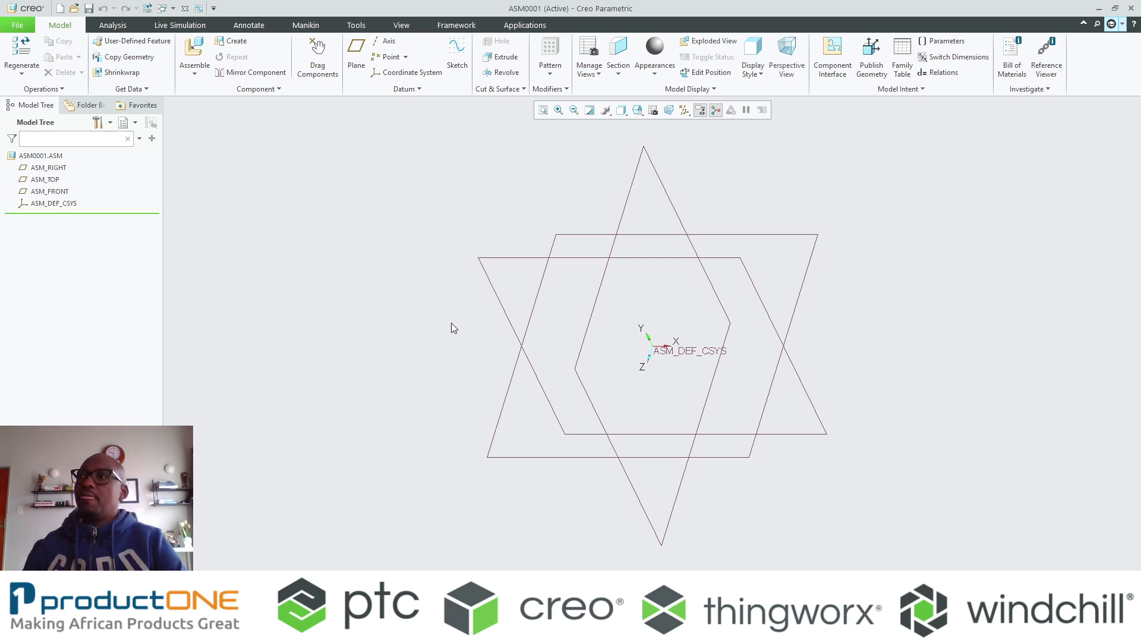
- Create a Motion sub-type skeleton model MOTION_SKEL_0001 and browse for mmns_asm_design.asm to copy
{"action": "left_click", "coordinate": [231, 40]}
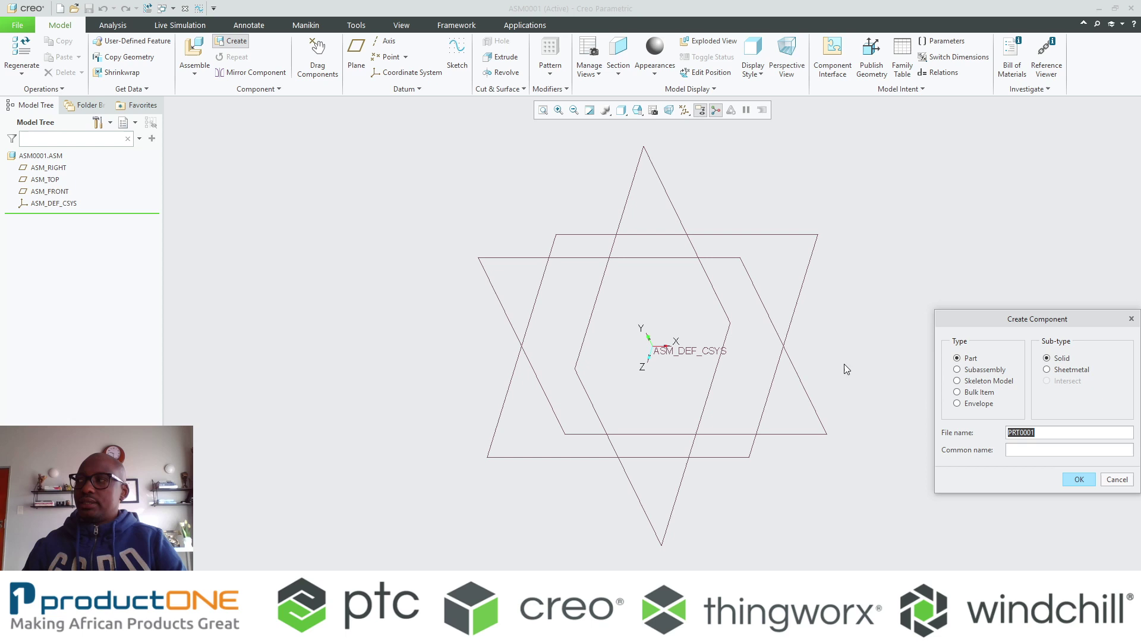
{"action": "left_click_drag", "start_coordinate": [1012, 320], "coordinate": [775, 194]}
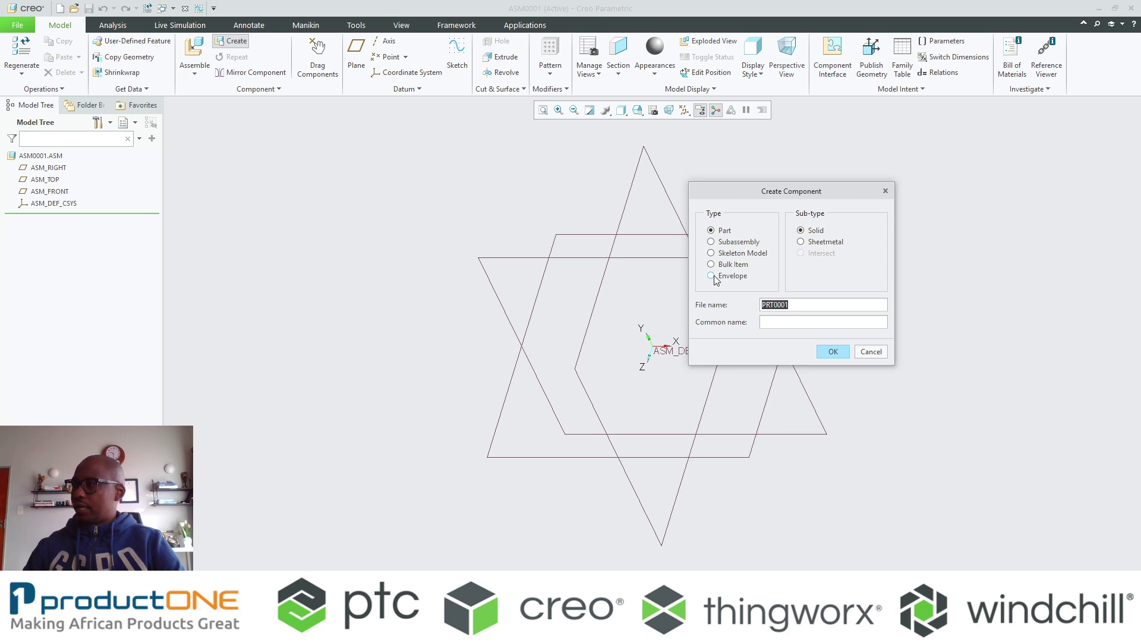
{"action": "left_click", "coordinate": [718, 256]}
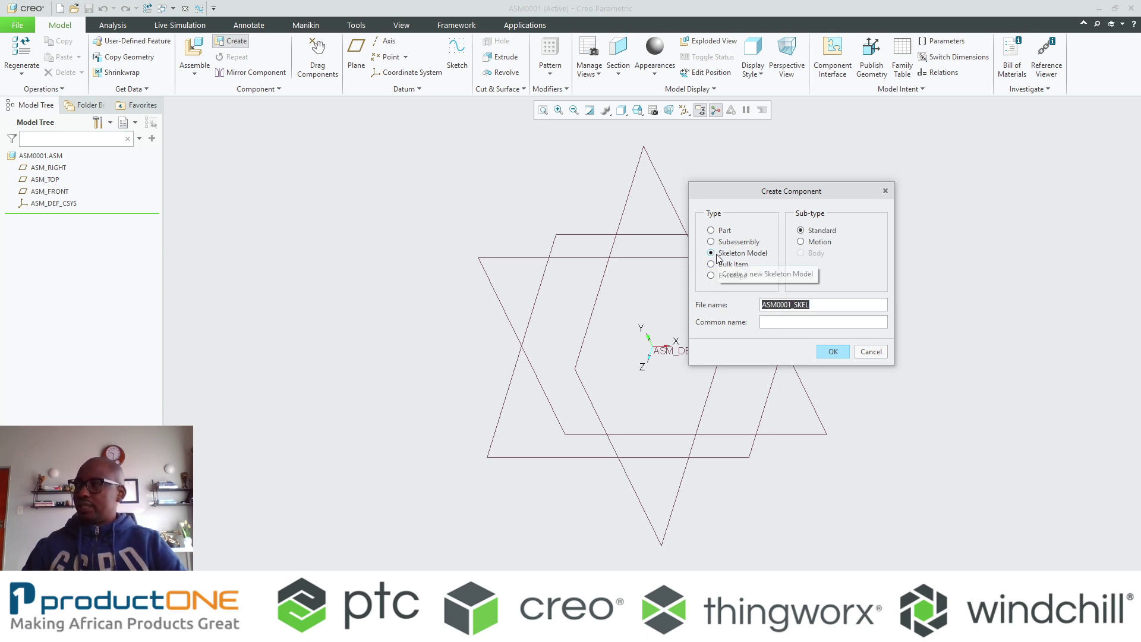
{"action": "left_click", "coordinate": [815, 246]}
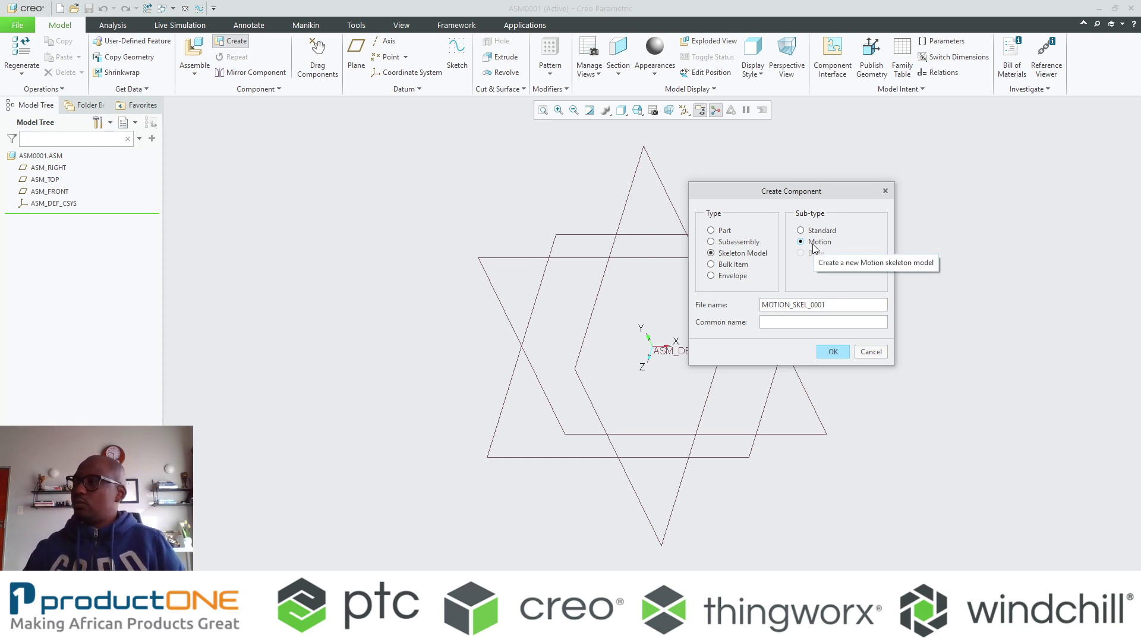
{"action": "left_click", "coordinate": [837, 354]}
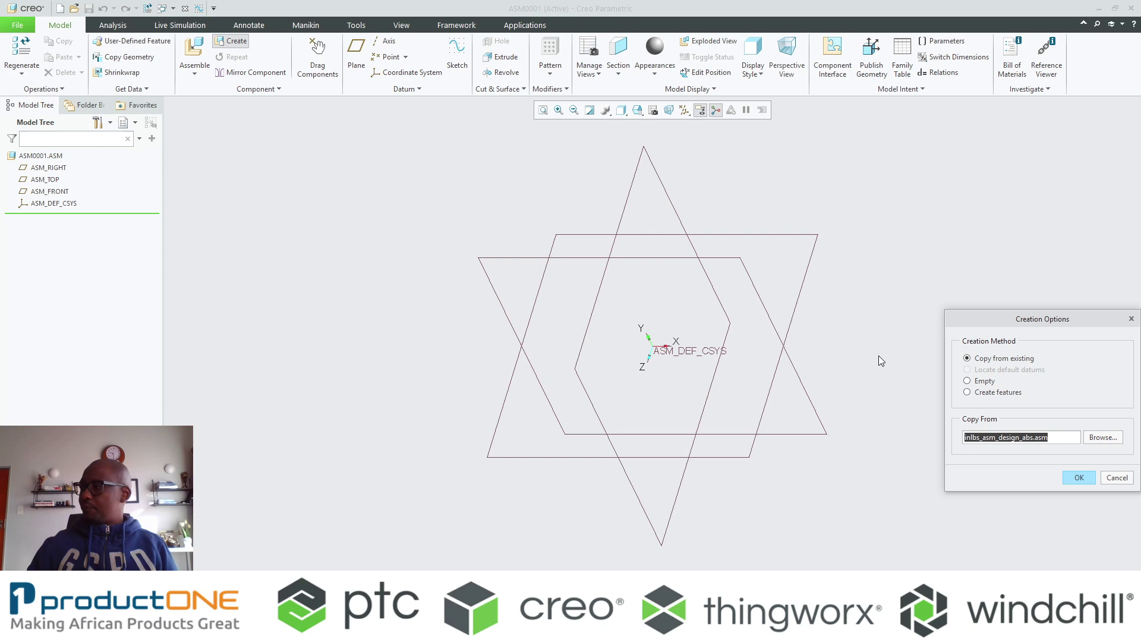
{"action": "left_click_drag", "start_coordinate": [993, 318], "coordinate": [640, 133]}
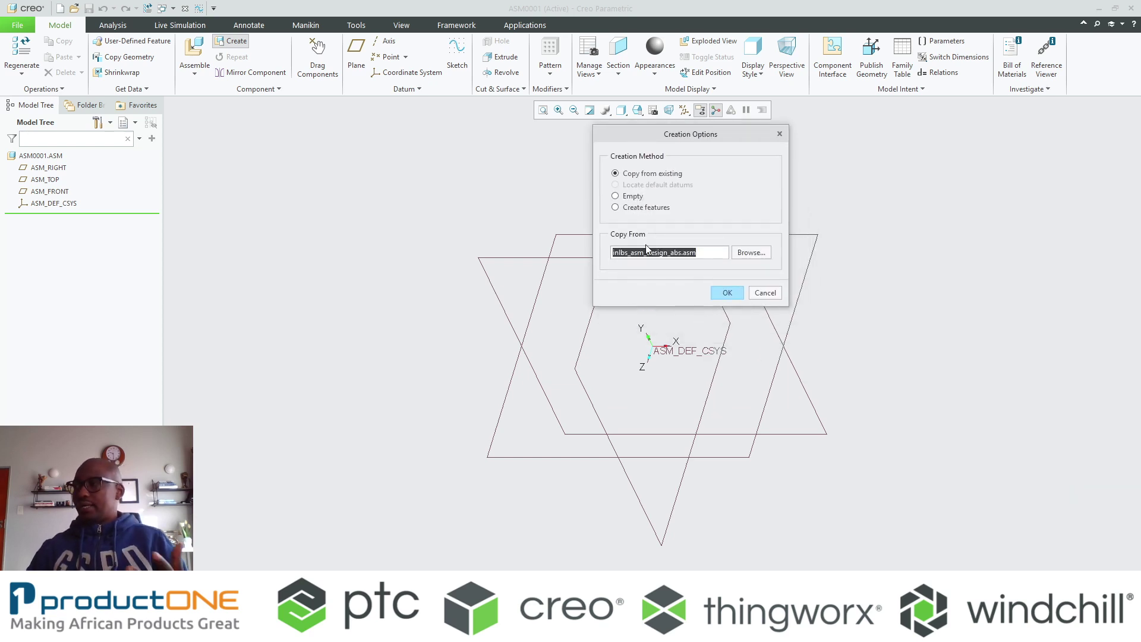
{"action": "left_click", "coordinate": [750, 253]}
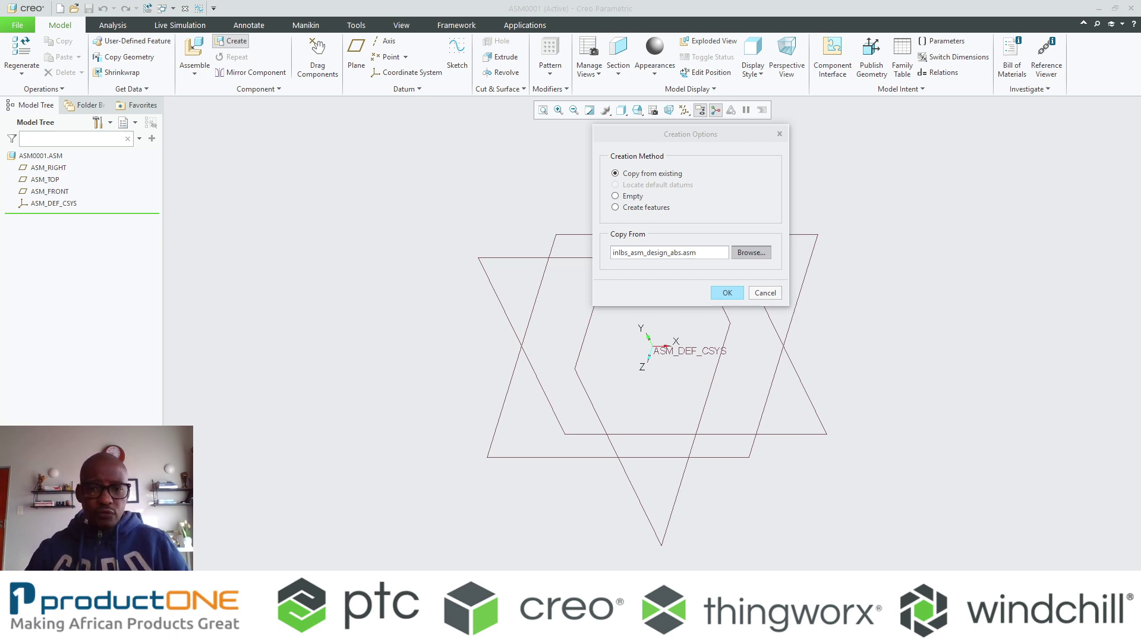
- Confirm the creation options to add MOTION_SKEL_0001.ASM to the assembly
{"action": "left_click", "coordinate": [723, 295]}
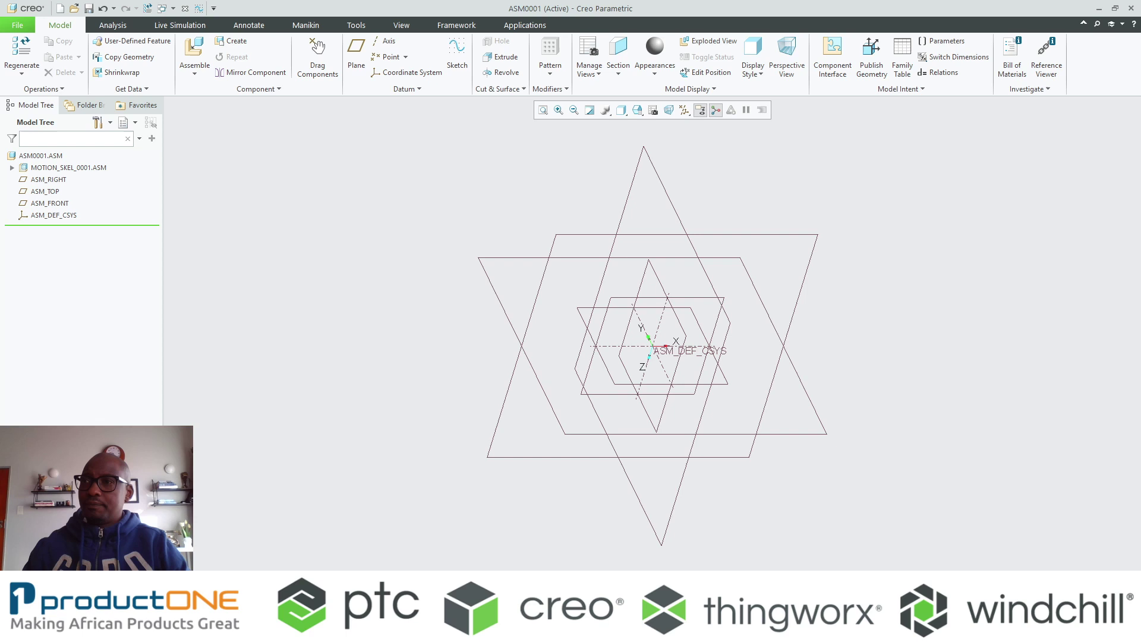
- Activate MOTION_SKEL_0001 and start a sketch on its front datum plane, facing the sketch view
{"action": "left_click", "coordinate": [93, 167]}
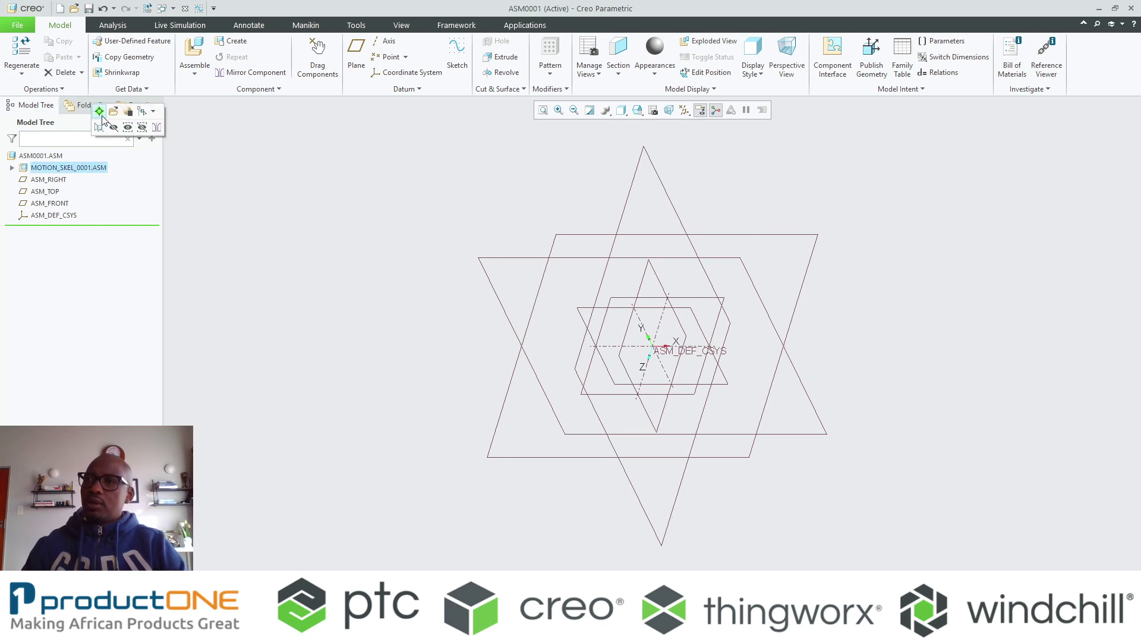
{"action": "left_click", "coordinate": [101, 111]}
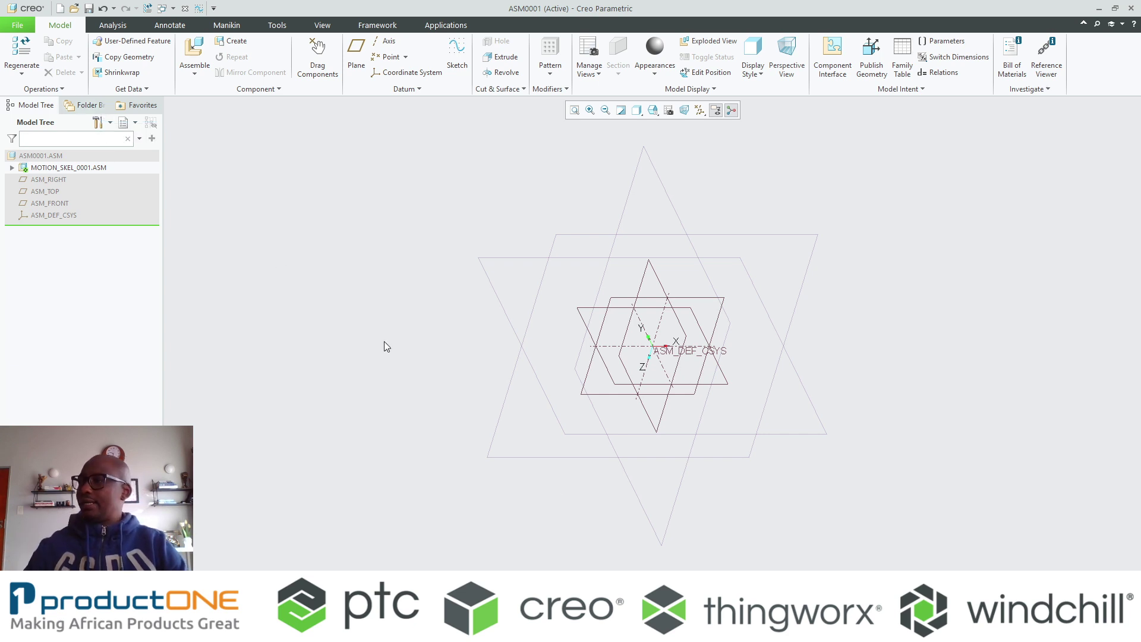
{"action": "left_click", "coordinate": [656, 310]}
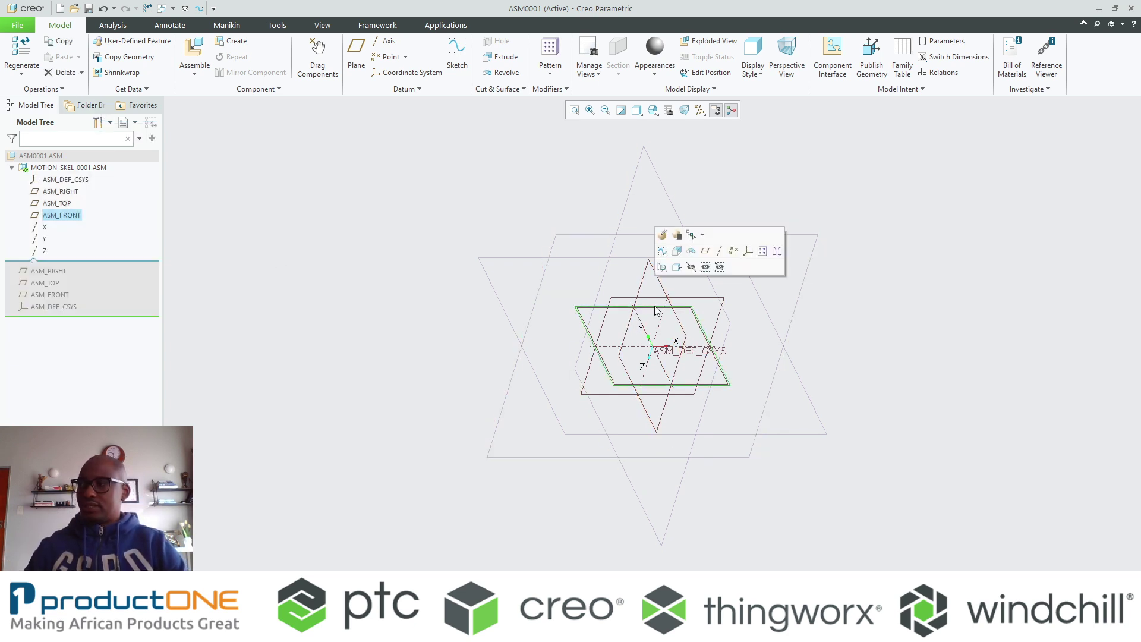
{"action": "left_click", "coordinate": [665, 252]}
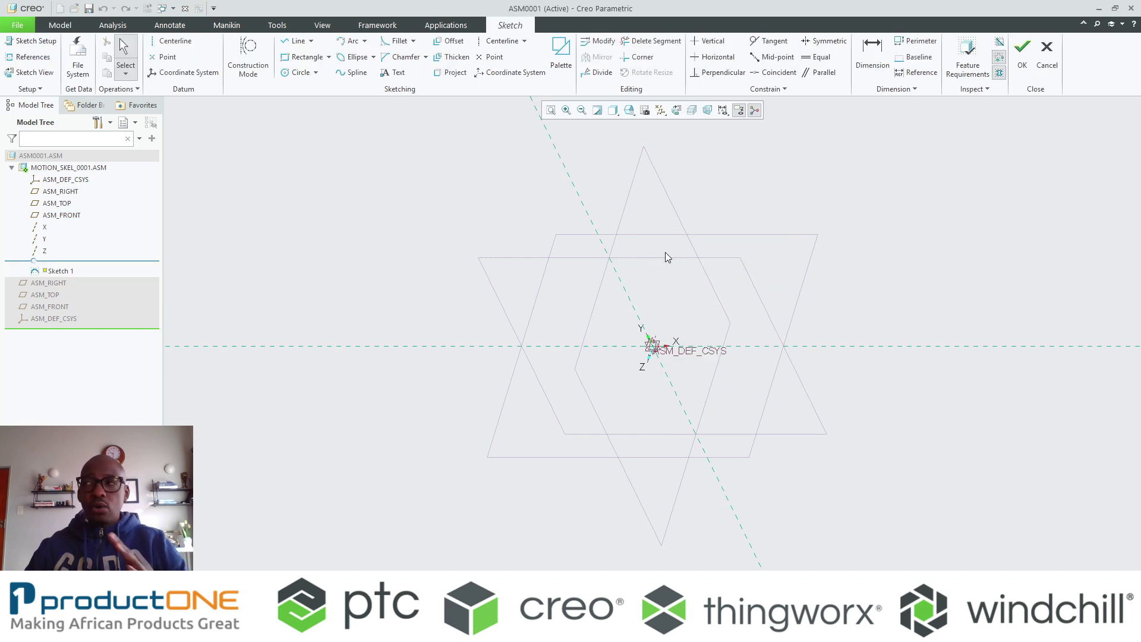
{"action": "left_click", "coordinate": [675, 110]}
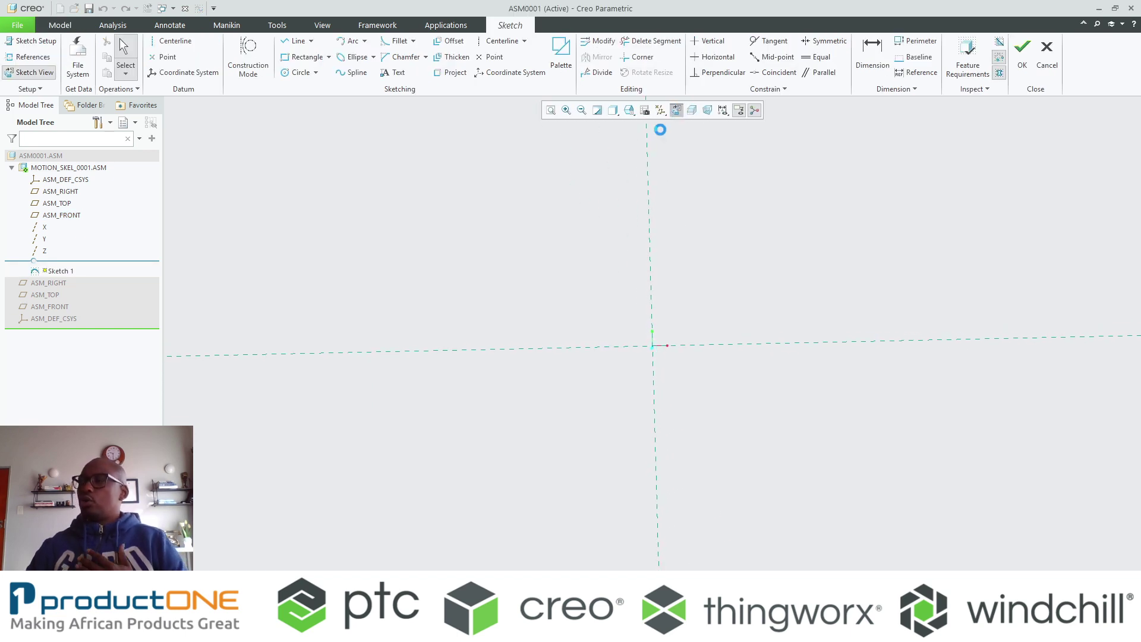
{"action": "scroll", "coordinate": [708, 294], "scroll_direction": "down", "scroll_amount": 3}
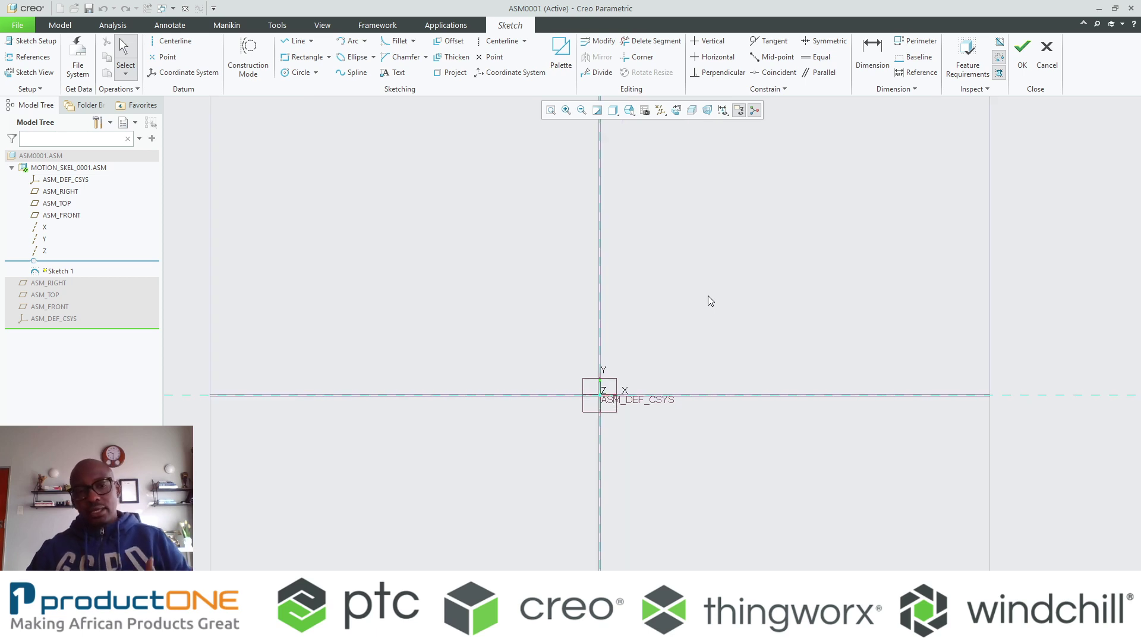
- Draw a vertical line up from the origin and set its length to 80
{"action": "right_click", "coordinate": [708, 295]}
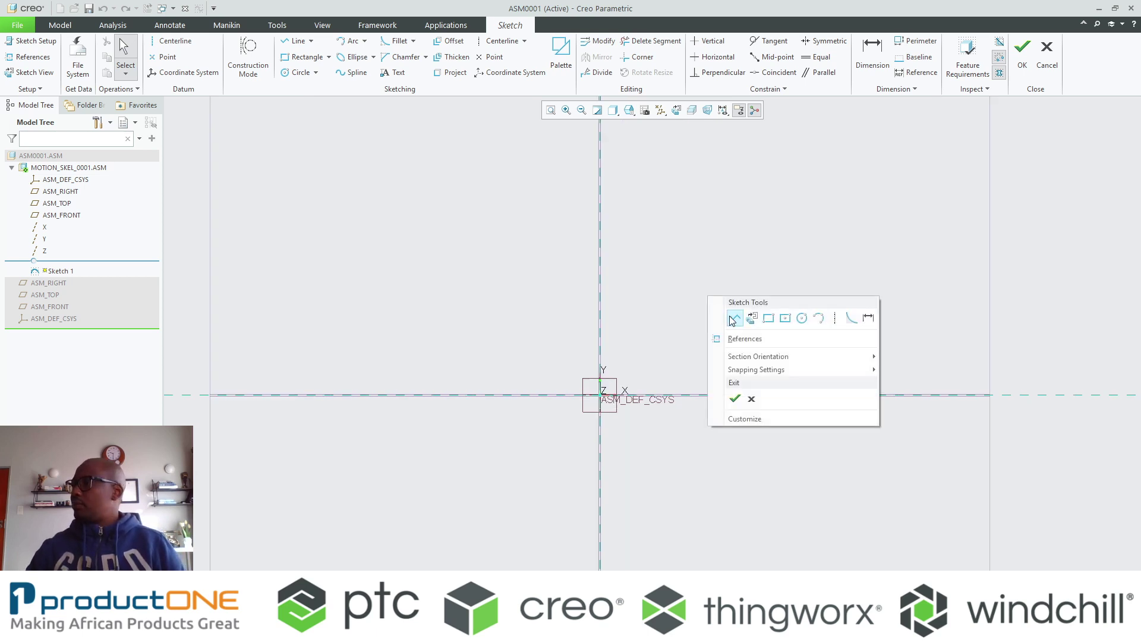
{"action": "left_click", "coordinate": [733, 319]}
{"action": "left_click", "coordinate": [600, 395]}
{"action": "left_click", "coordinate": [599, 313]}
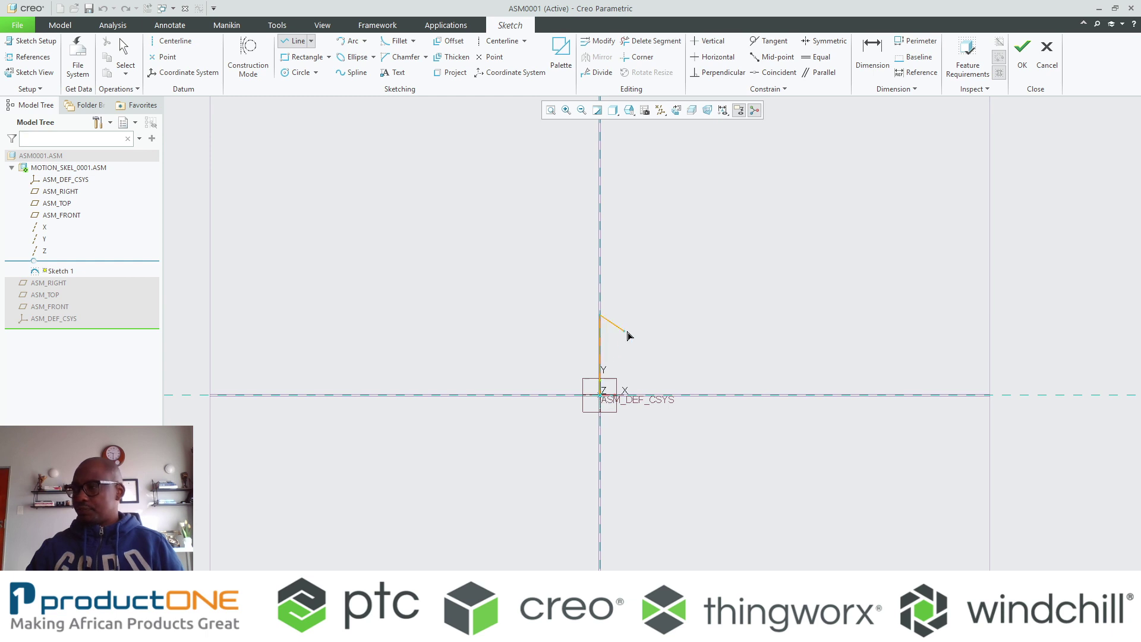
{"action": "middle_click", "coordinate": [647, 333]}
{"action": "scroll", "coordinate": [625, 359], "scroll_direction": "down", "scroll_amount": 3}
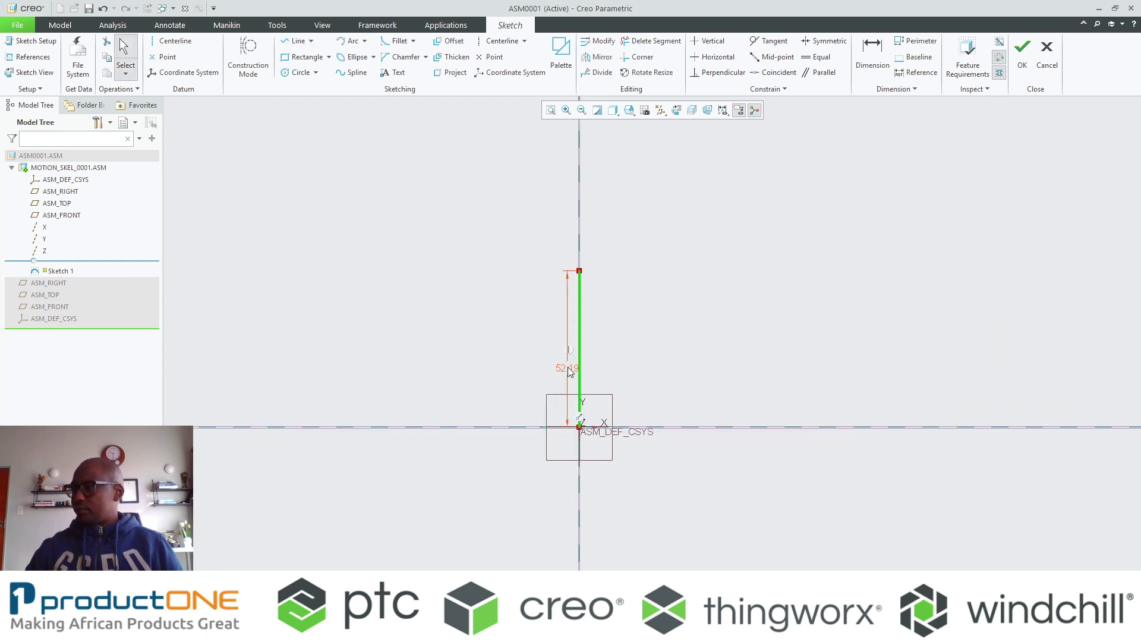
{"action": "double_click", "coordinate": [568, 370]}
{"action": "type", "text": "80"}
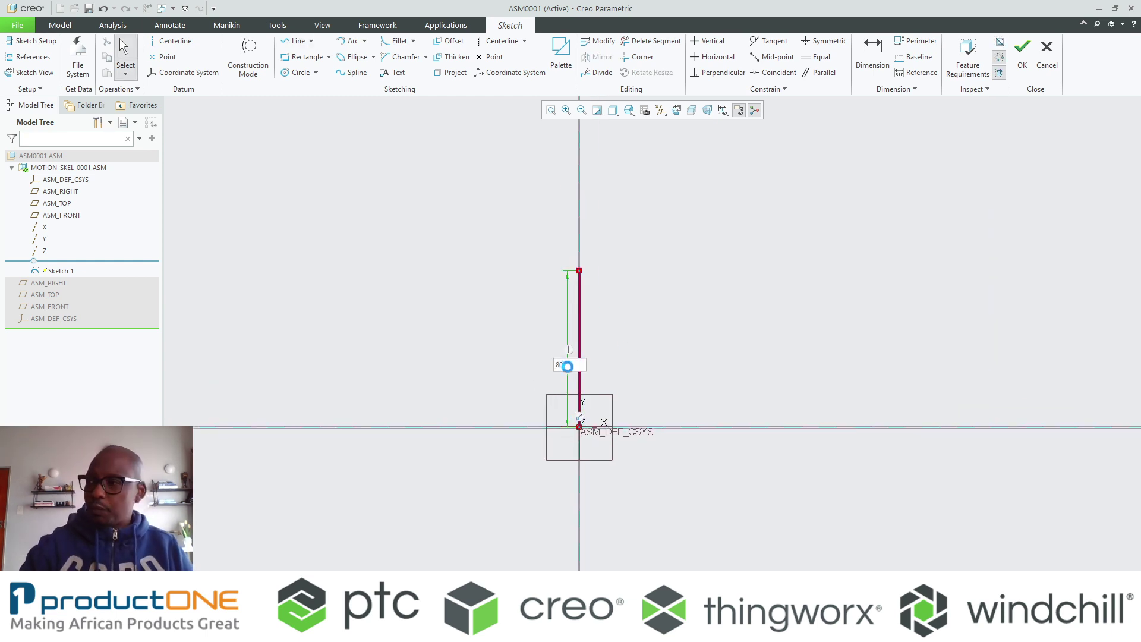
{"action": "key", "text": "Return"}
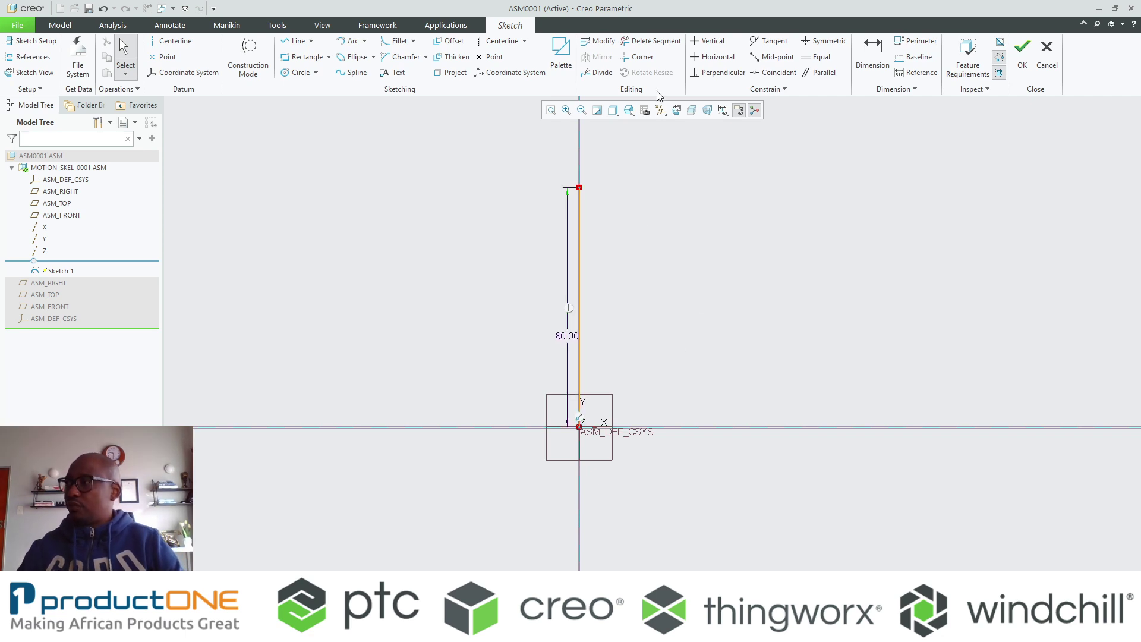
- Hide datum axes, points and coordinate systems in the display
{"action": "left_click", "coordinate": [660, 110]}
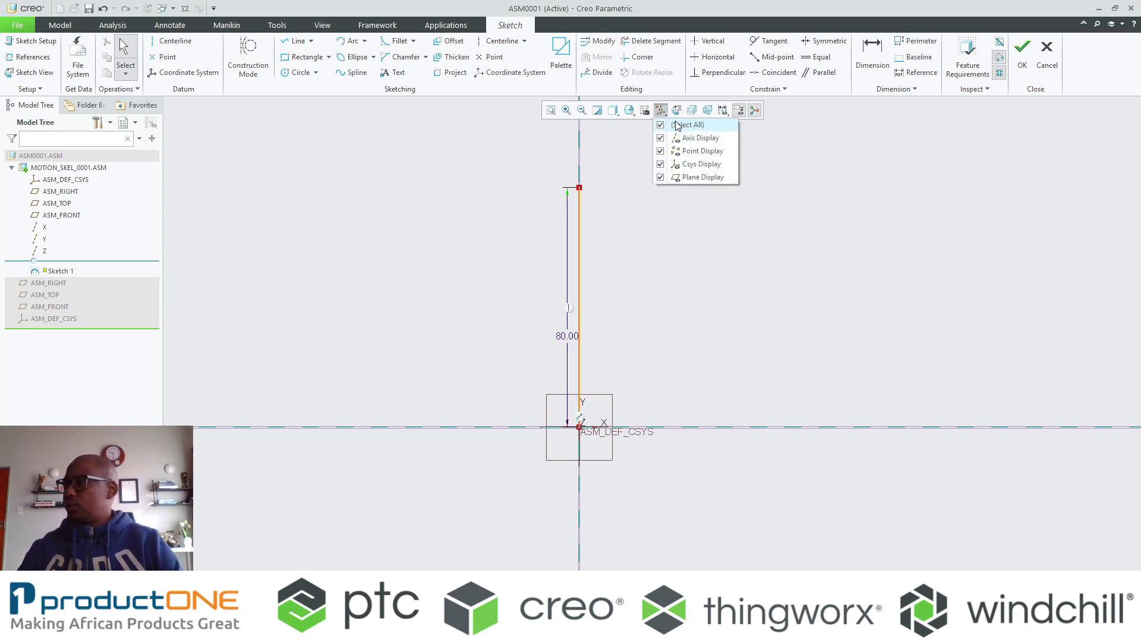
{"action": "left_click", "coordinate": [677, 125]}
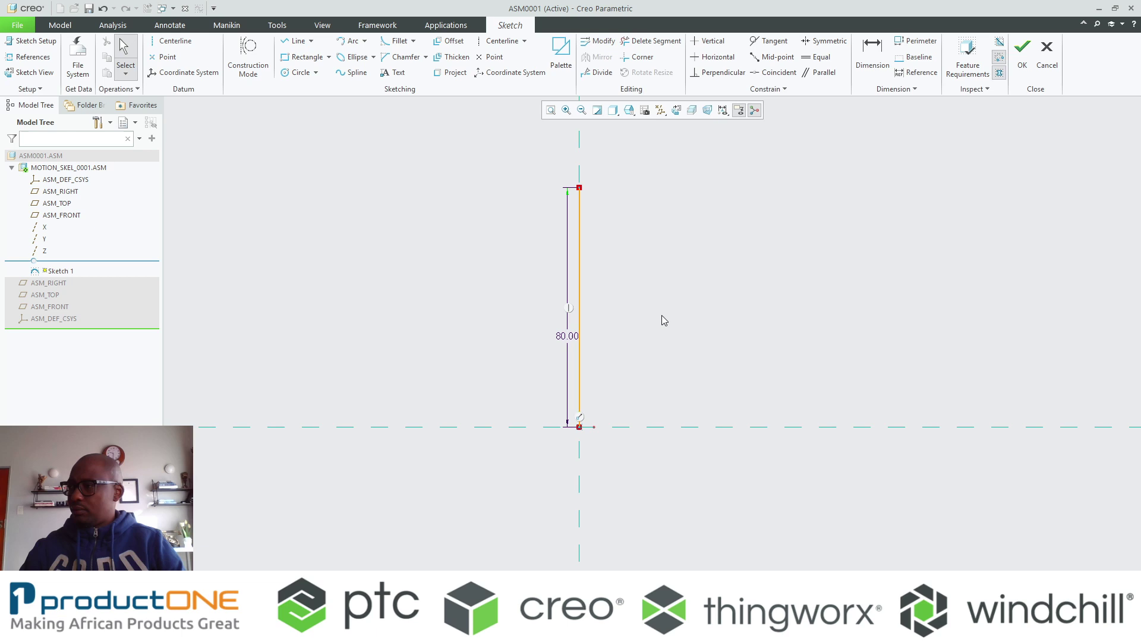
{"action": "right_click", "coordinate": [661, 316]}
- Draw a circle centred on the sketch origin with diameter 26
{"action": "left_click", "coordinate": [743, 340]}
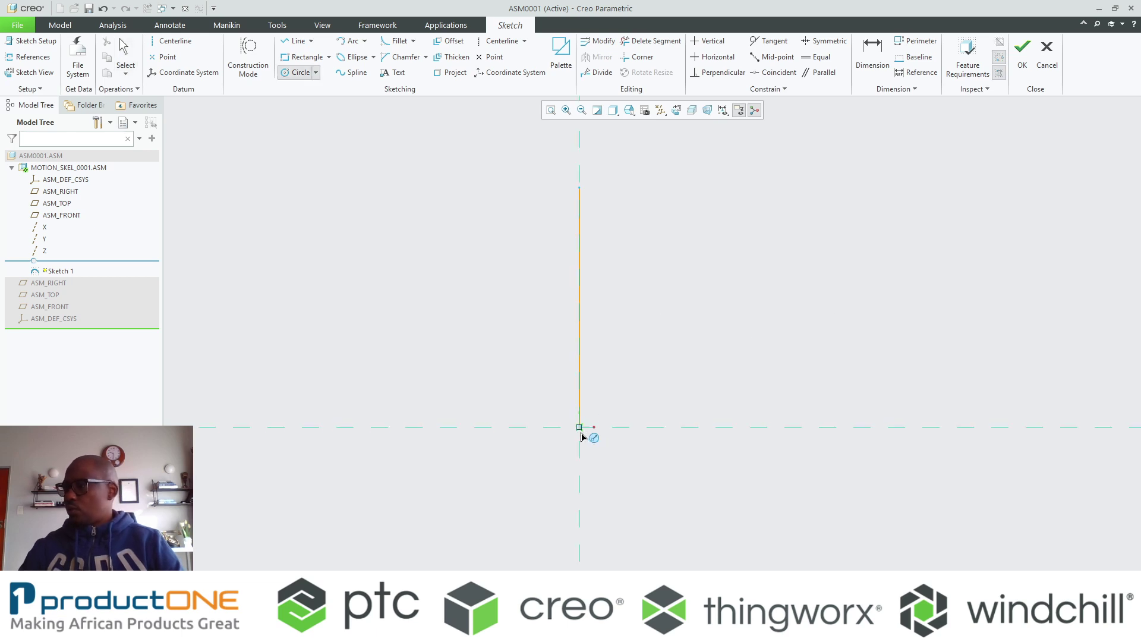
{"action": "left_click", "coordinate": [580, 427]}
{"action": "left_click", "coordinate": [642, 445]}
{"action": "middle_click", "coordinate": [740, 285]}
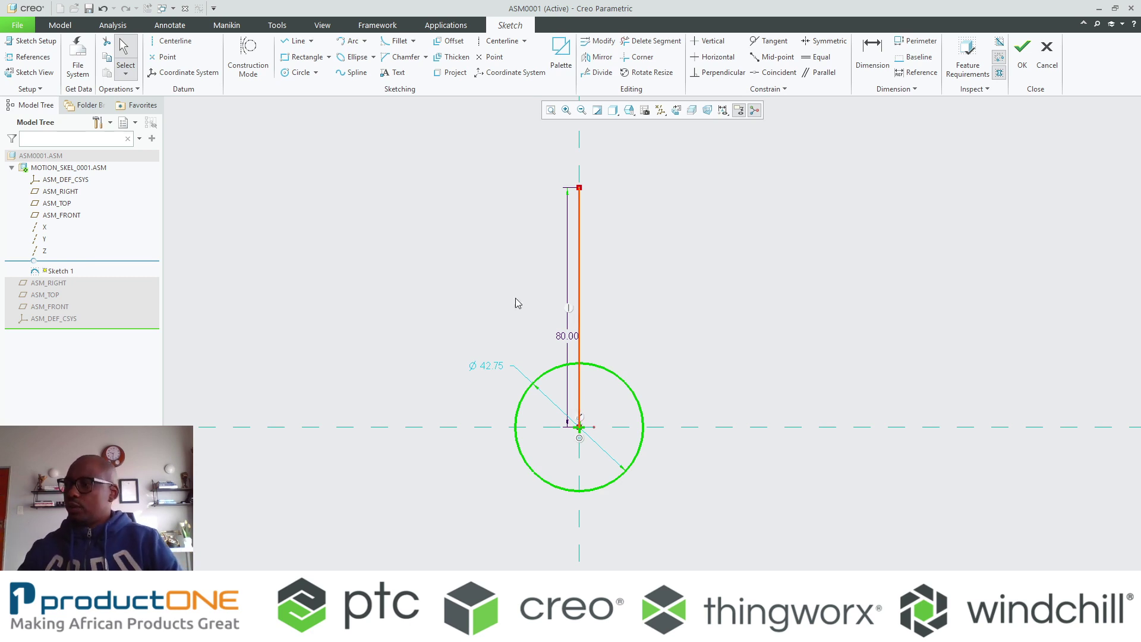
{"action": "double_click", "coordinate": [491, 370]}
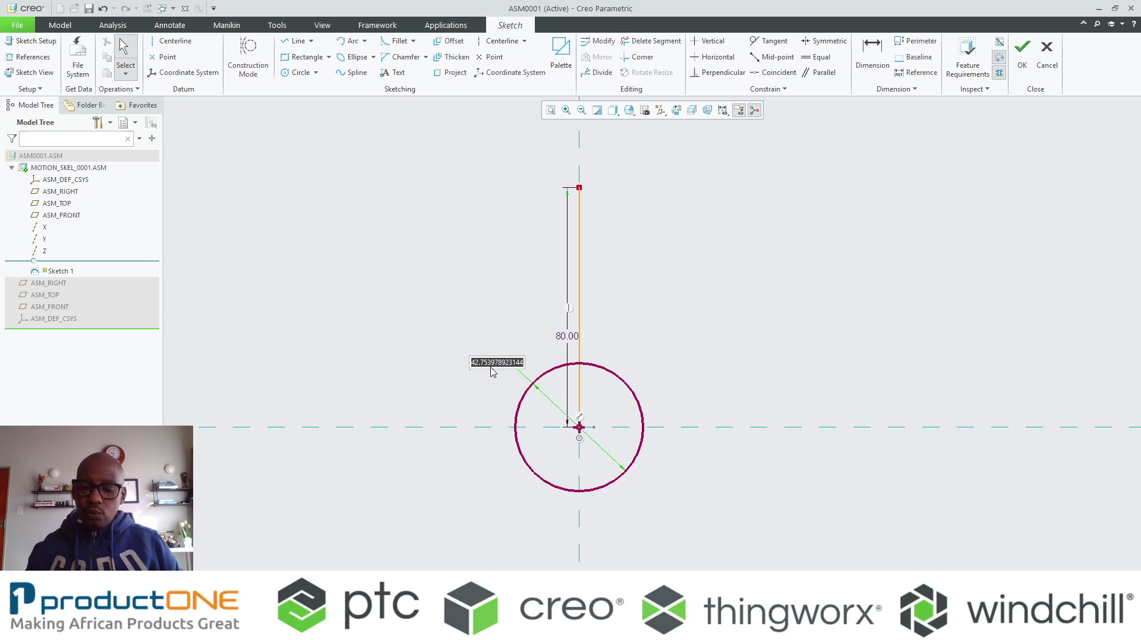
{"action": "type", "text": "26"}
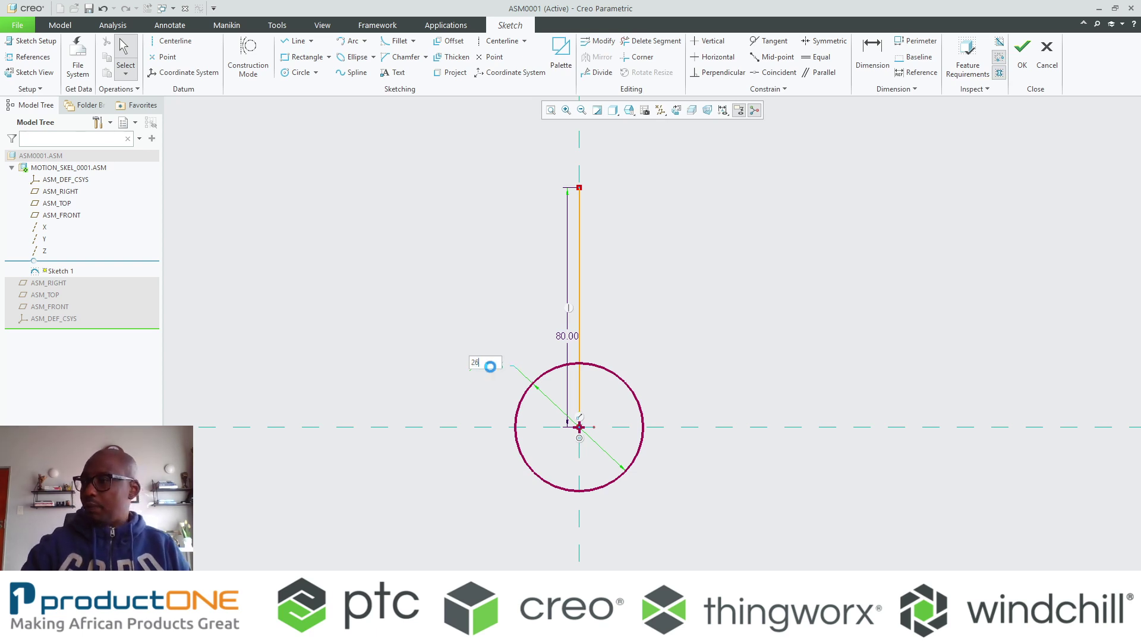
{"action": "key", "text": "Return"}
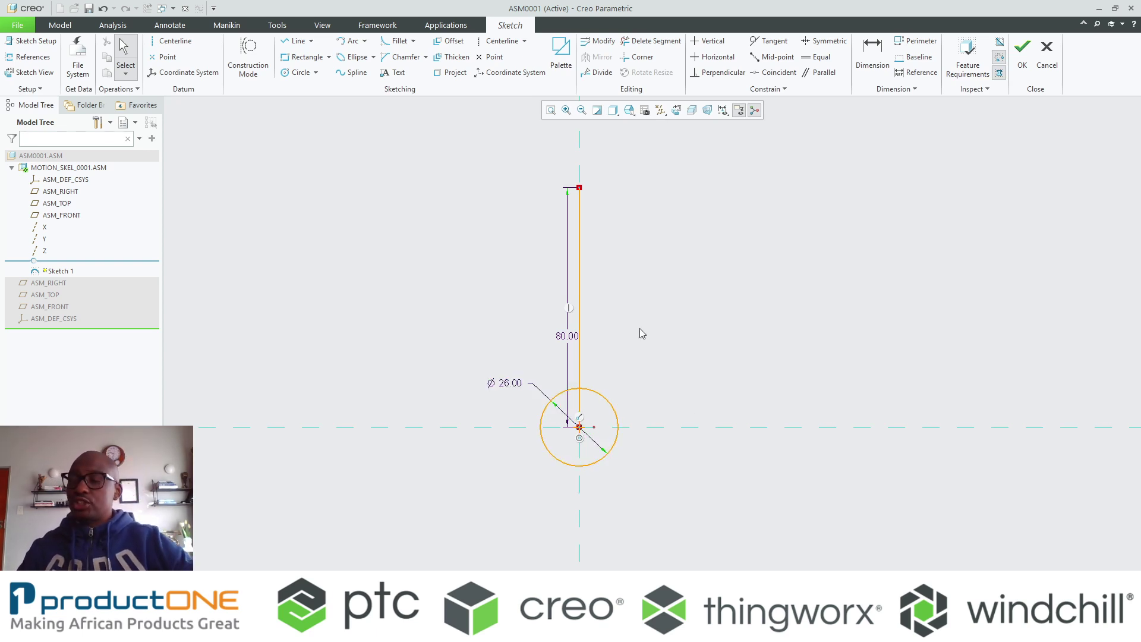
- Draw a line from the circle's centre to its edge at a 45° angle
{"action": "right_click", "coordinate": [651, 310]}
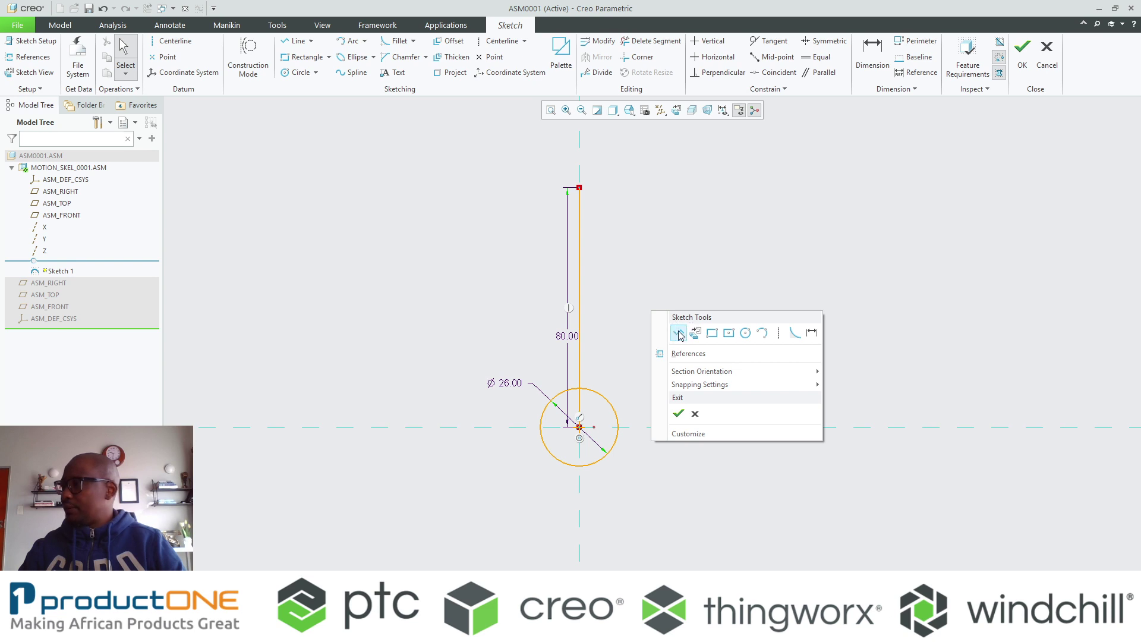
{"action": "left_click", "coordinate": [667, 332]}
{"action": "scroll", "coordinate": [584, 469], "scroll_direction": "up", "scroll_amount": 5}
{"action": "left_click", "coordinate": [571, 362]}
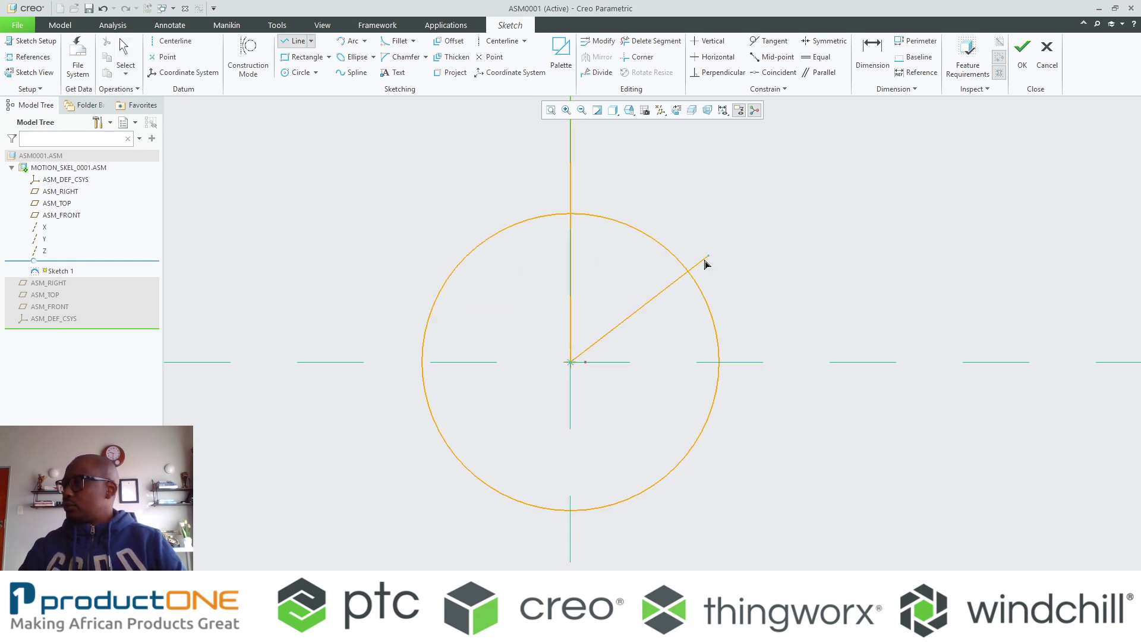
{"action": "left_click", "coordinate": [688, 273]}
{"action": "middle_click", "coordinate": [756, 218]}
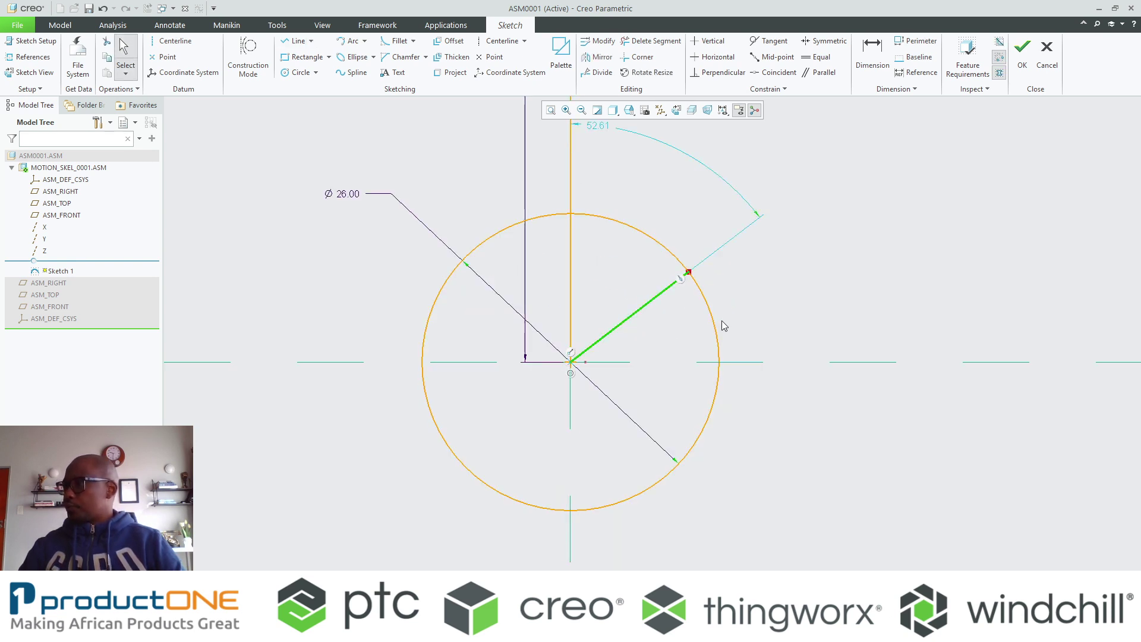
{"action": "double_click", "coordinate": [599, 125]}
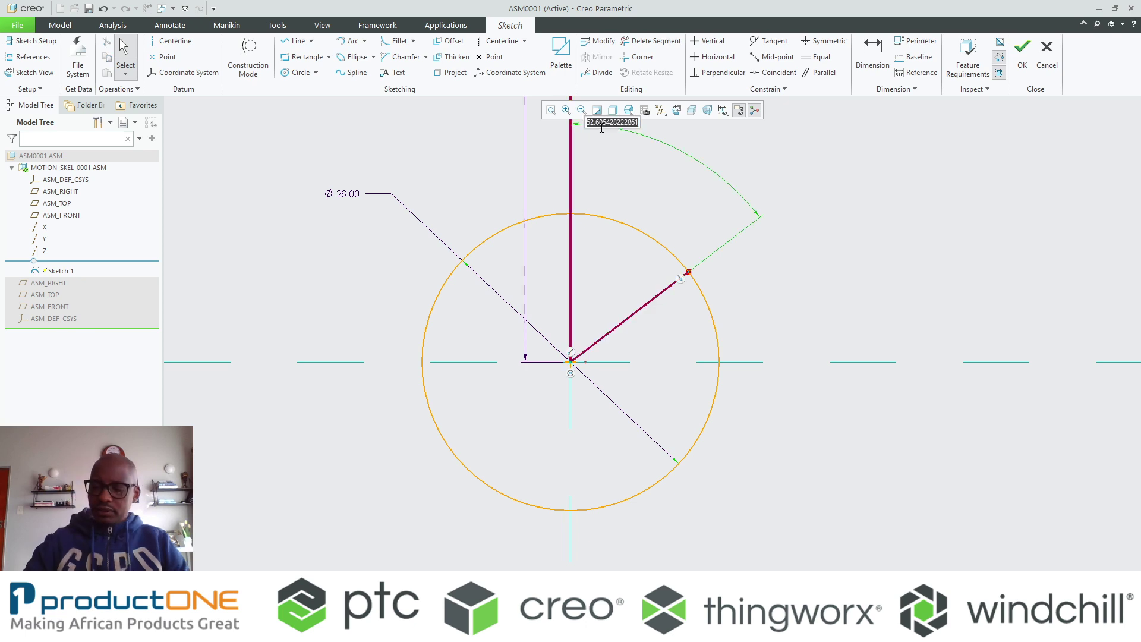
{"action": "type", "text": "45"}
{"action": "key", "text": "Return"}
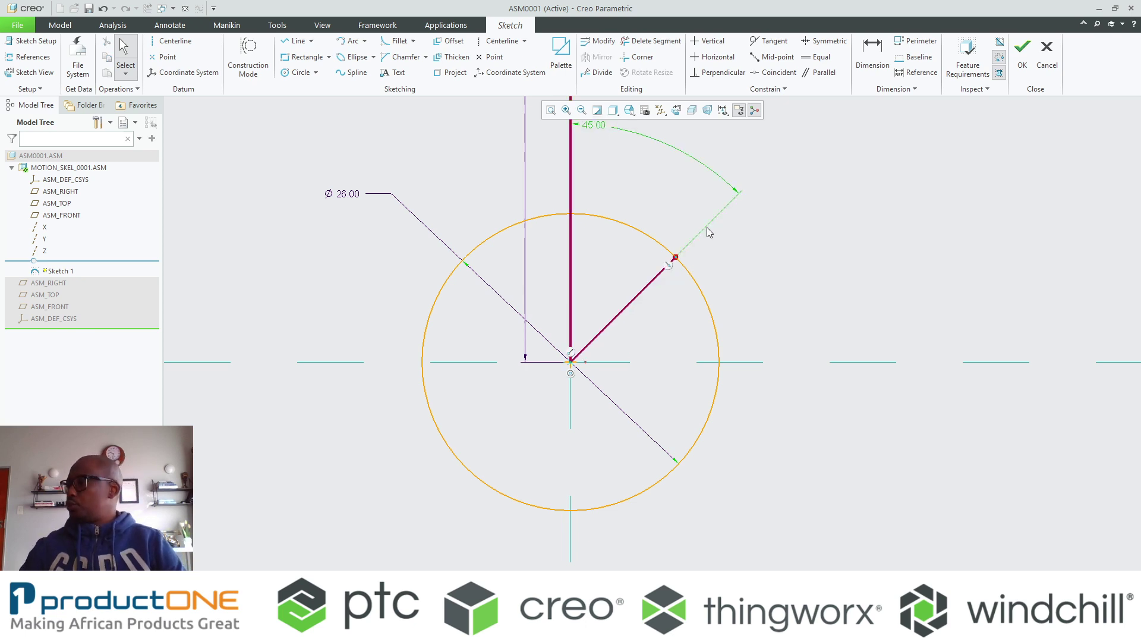
- Draw a small crank-pin circle centred at the 45° line's outer end
{"action": "right_click", "coordinate": [828, 256]}
{"action": "left_click", "coordinate": [923, 277]}
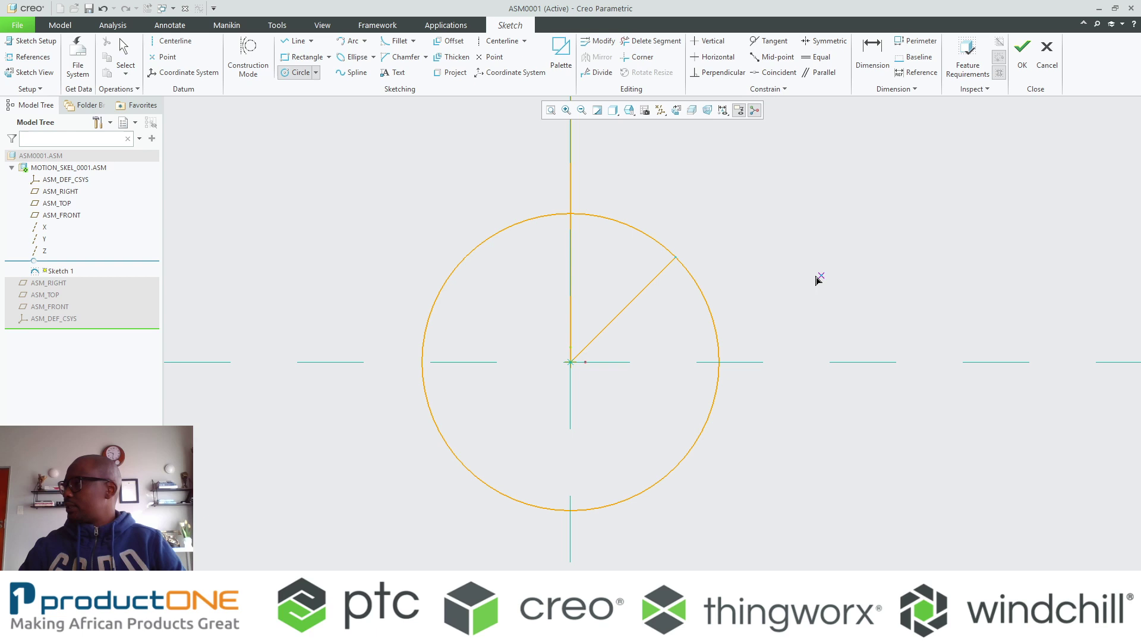
{"action": "left_click", "coordinate": [675, 257]}
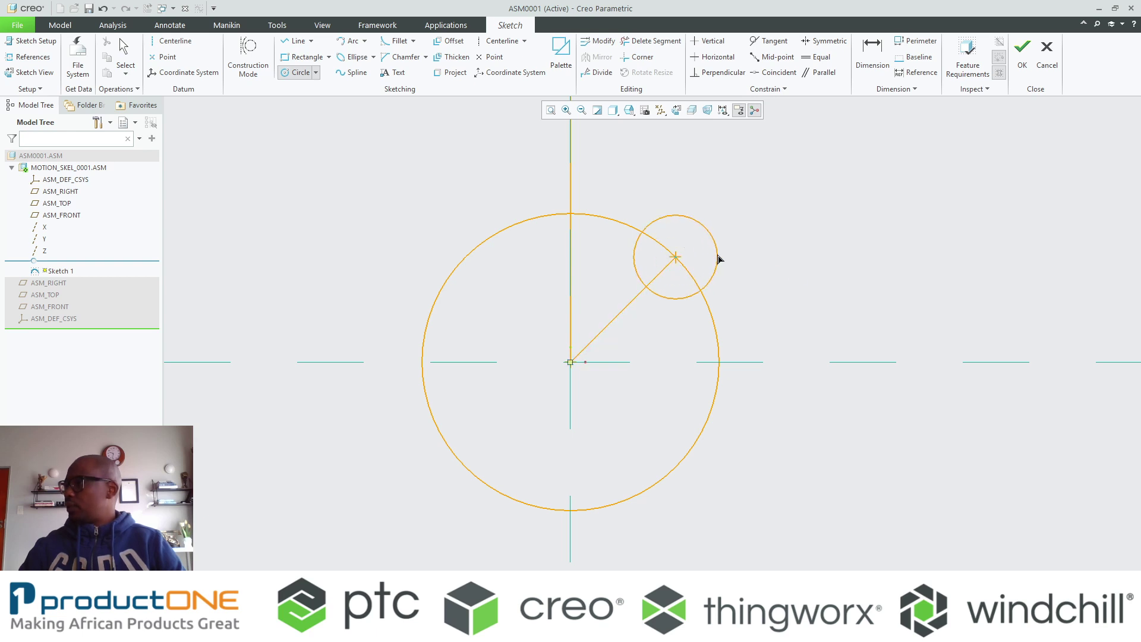
{"action": "left_click", "coordinate": [703, 265]}
{"action": "middle_click", "coordinate": [751, 203]}
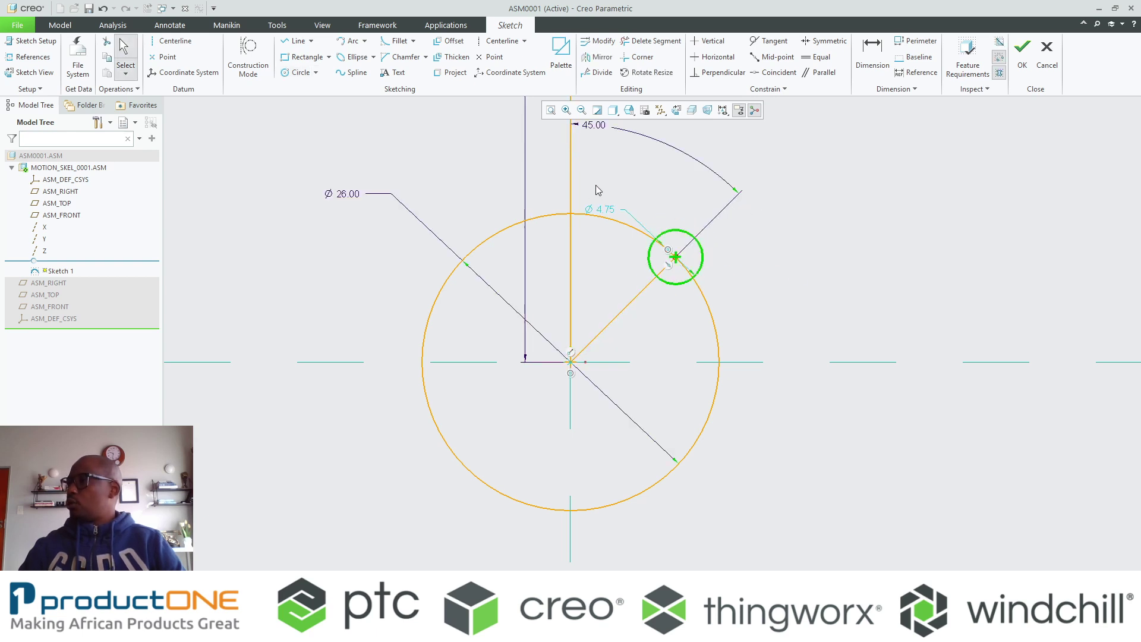
{"action": "double_click", "coordinate": [611, 212]}
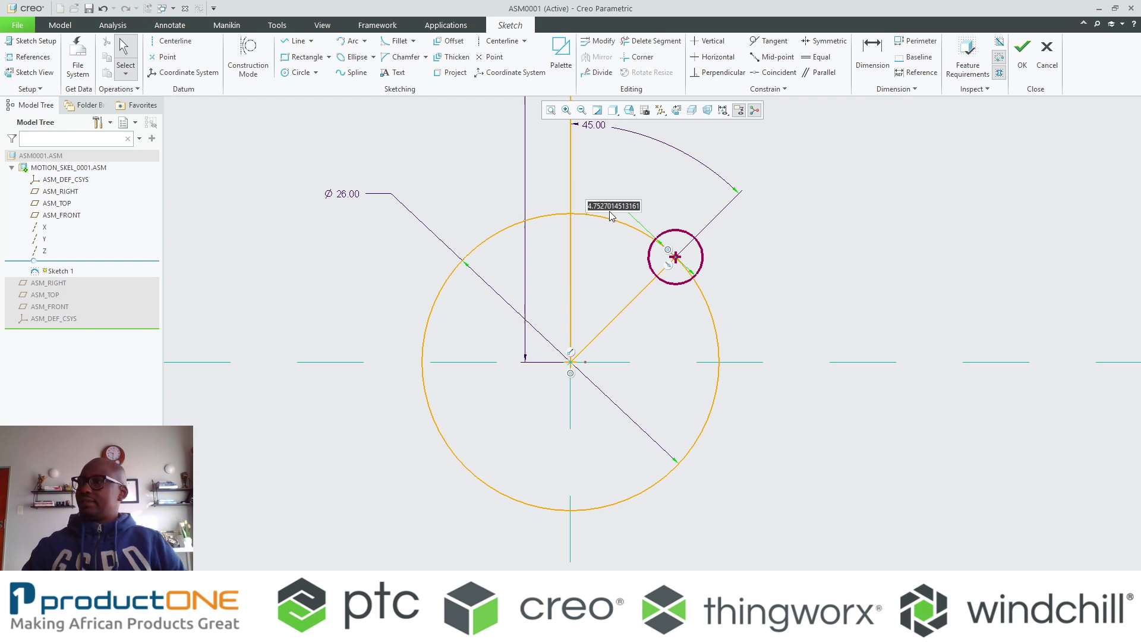
- Set the crank-pin circle's diameter to 5
{"action": "type", "text": "5"}
{"action": "key", "text": "Return"}
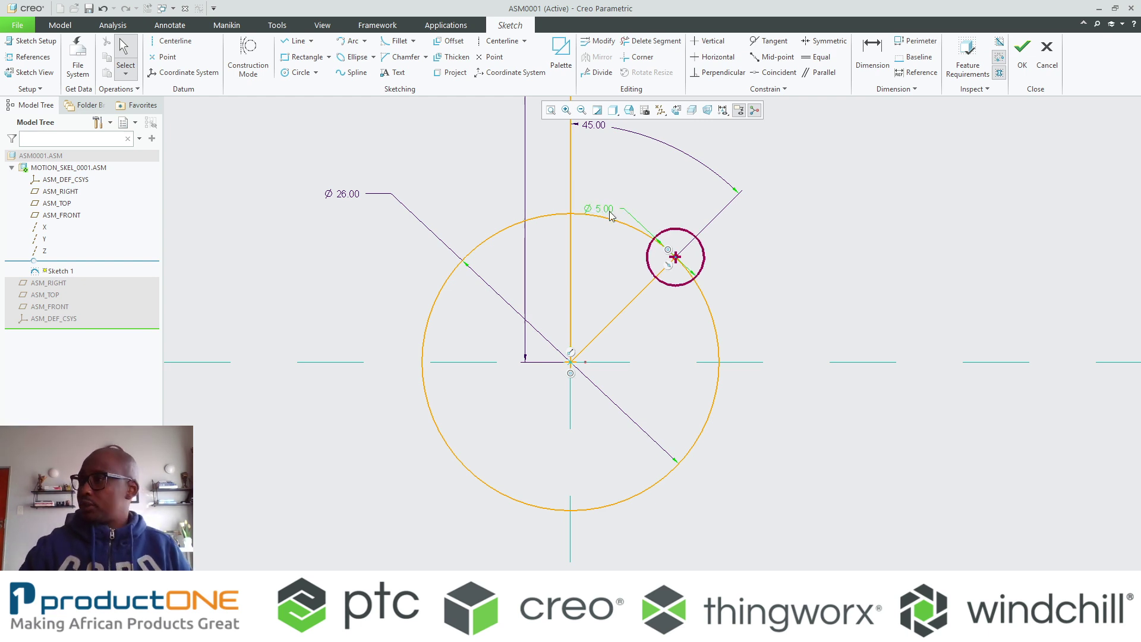
{"action": "scroll", "coordinate": [606, 357], "scroll_direction": "up", "scroll_amount": 5}
{"action": "scroll", "coordinate": [654, 223], "scroll_direction": "up", "scroll_amount": 1}
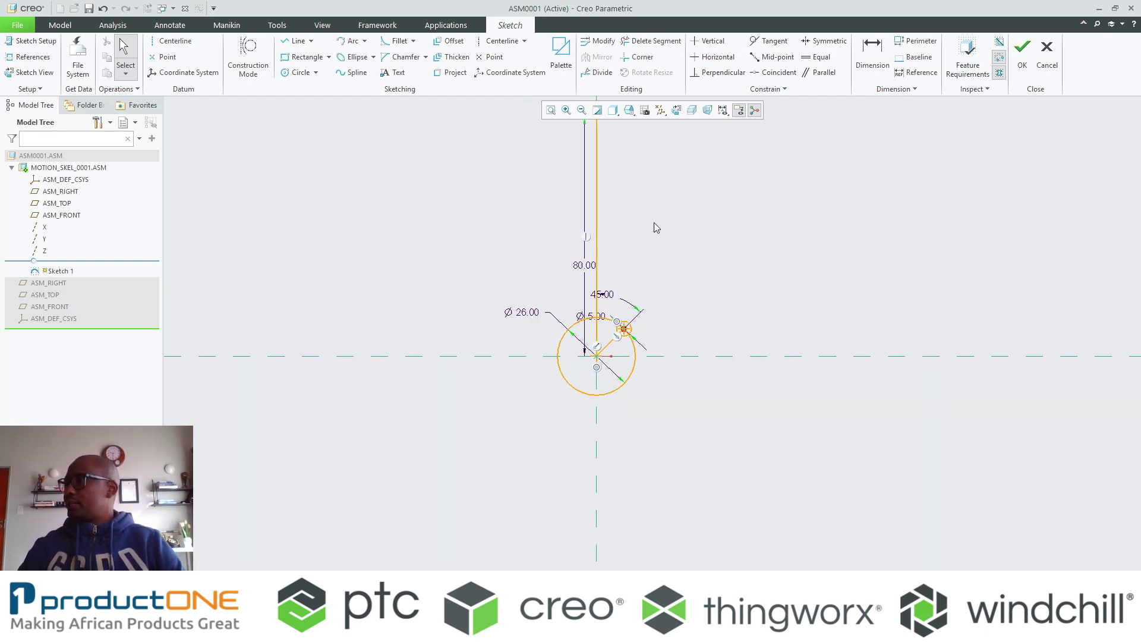
{"action": "scroll", "coordinate": [653, 237], "scroll_direction": "down", "scroll_amount": 4}
- Draw a centred rectangle on the top end of the 80 vertical line
{"action": "right_click", "coordinate": [653, 237]}
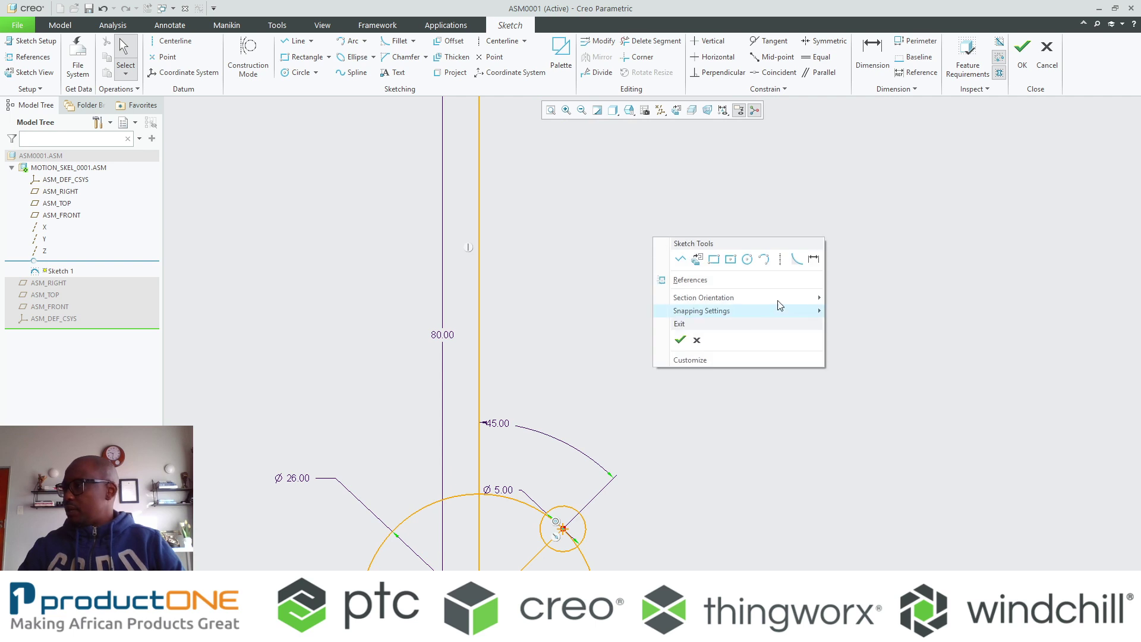
{"action": "left_click", "coordinate": [731, 259]}
{"action": "left_click", "coordinate": [479, 319]}
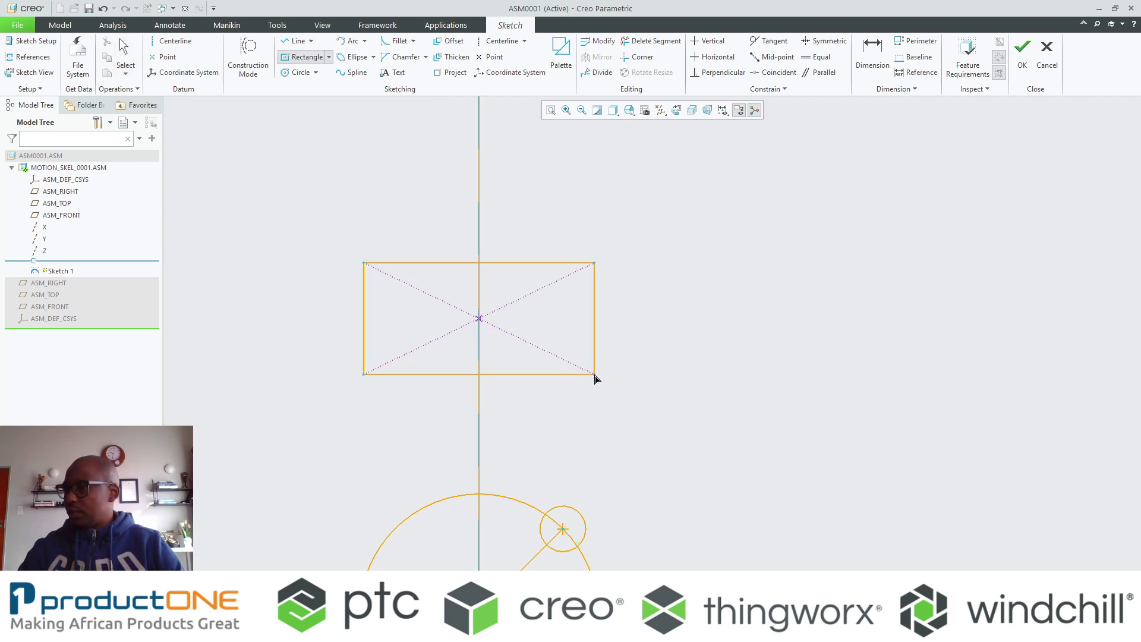
{"action": "left_click", "coordinate": [593, 374]}
{"action": "middle_click", "coordinate": [705, 242]}
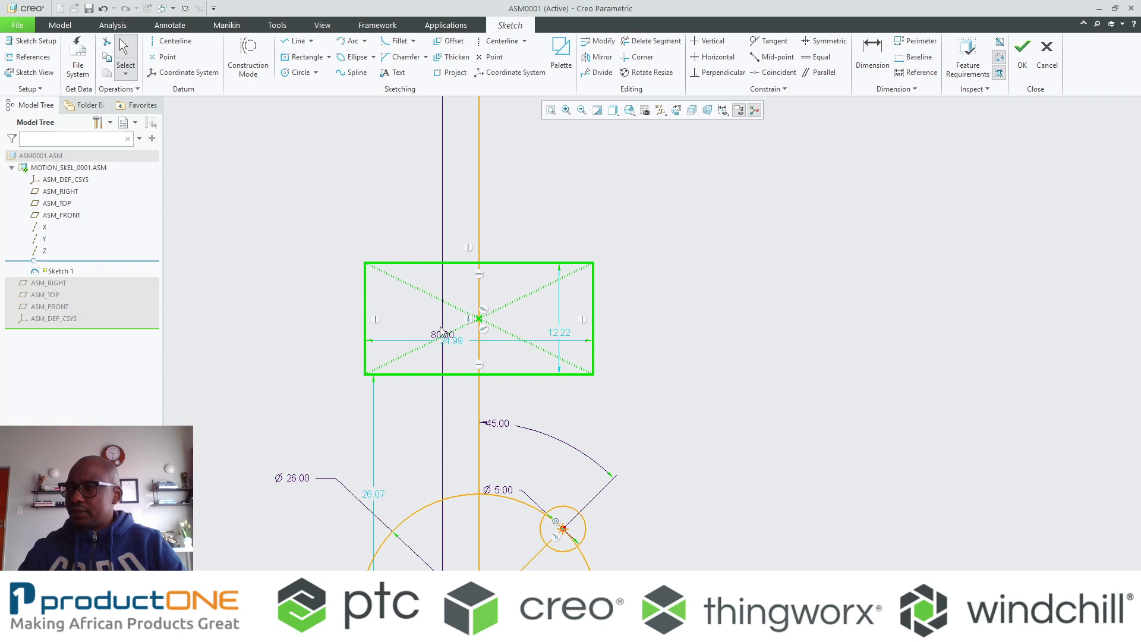
- Set the rectangle's width and height both to 21
{"action": "left_click", "coordinate": [461, 343]}
{"action": "double_click", "coordinate": [461, 342]}
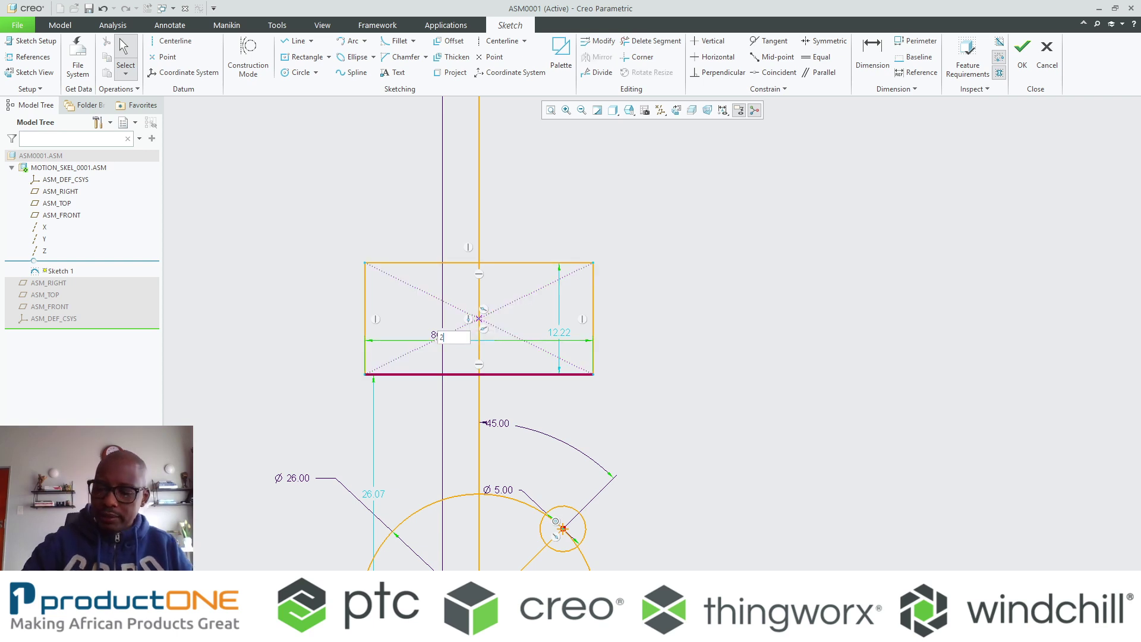
{"action": "type", "text": "21"}
{"action": "key", "text": "Return"}
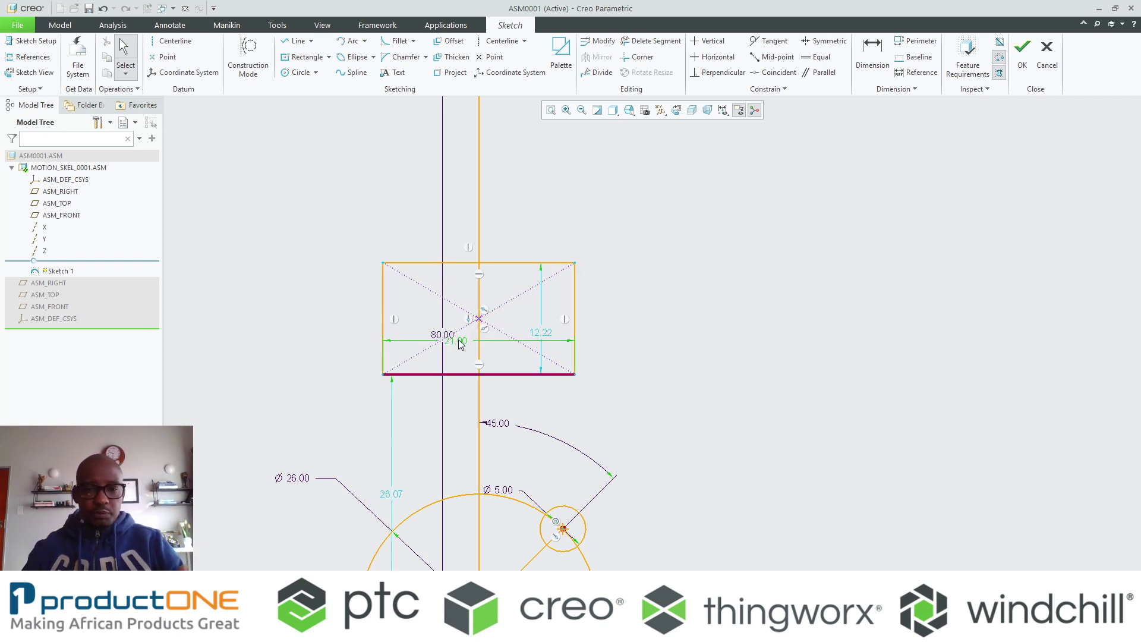
{"action": "left_click", "coordinate": [547, 336]}
{"action": "double_click", "coordinate": [547, 336]}
{"action": "type", "text": "21"}
{"action": "key", "text": "Return"}
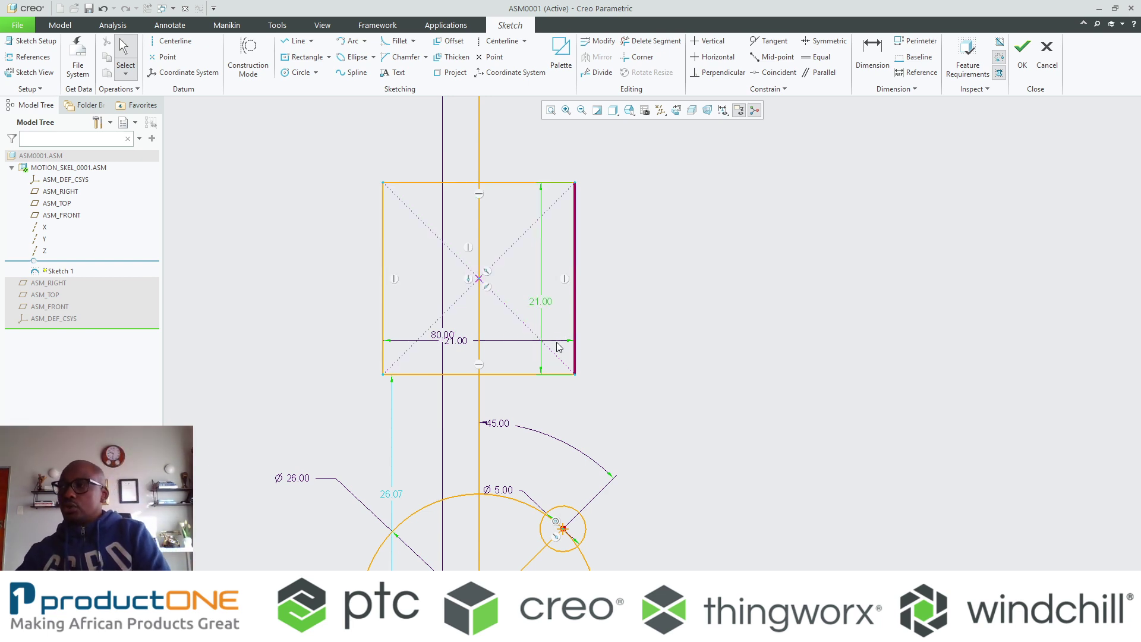
{"action": "left_click", "coordinate": [647, 372]}
- Add a circle at the square's centre, equal in size to the crank-pin circle
{"action": "right_click", "coordinate": [720, 321]}
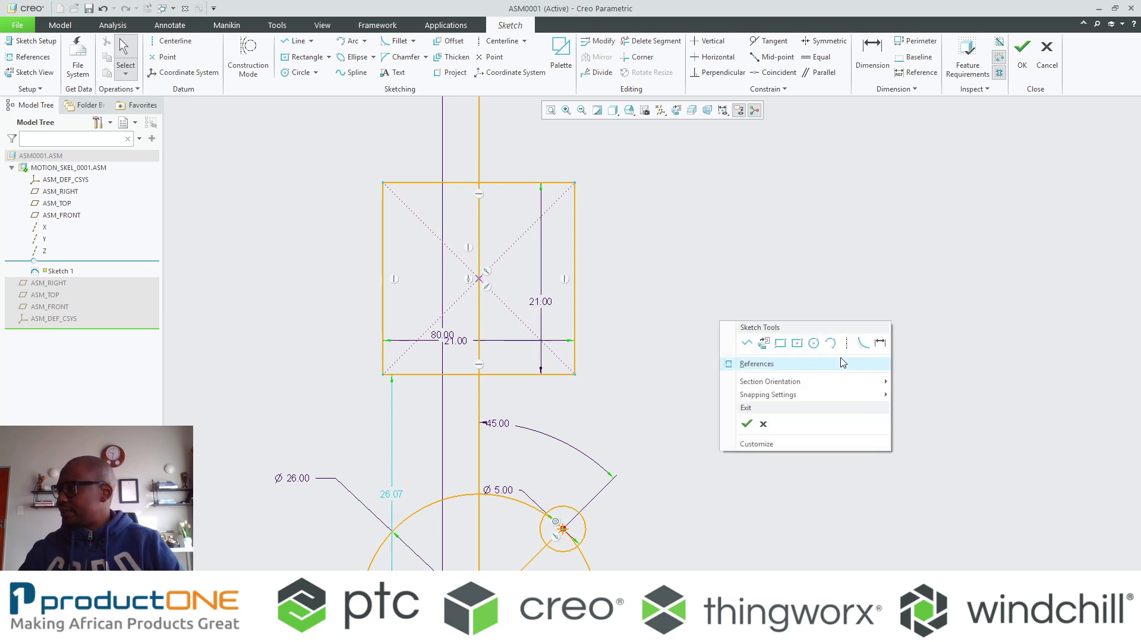
{"action": "left_click", "coordinate": [814, 343]}
{"action": "left_click", "coordinate": [479, 278]}
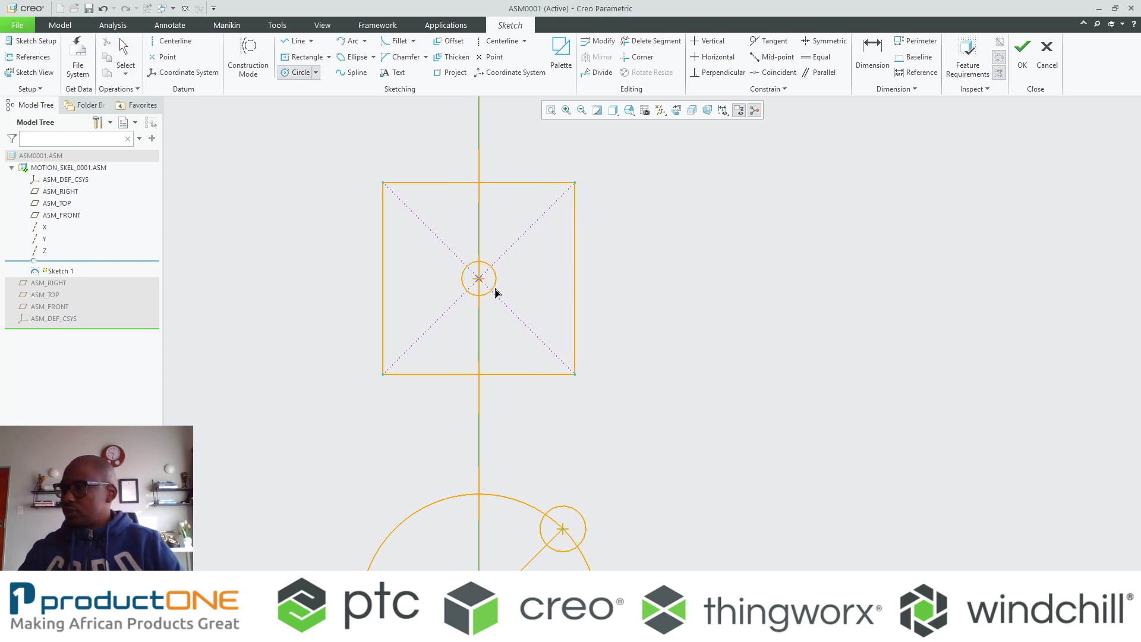
{"action": "left_click", "coordinate": [497, 293]}
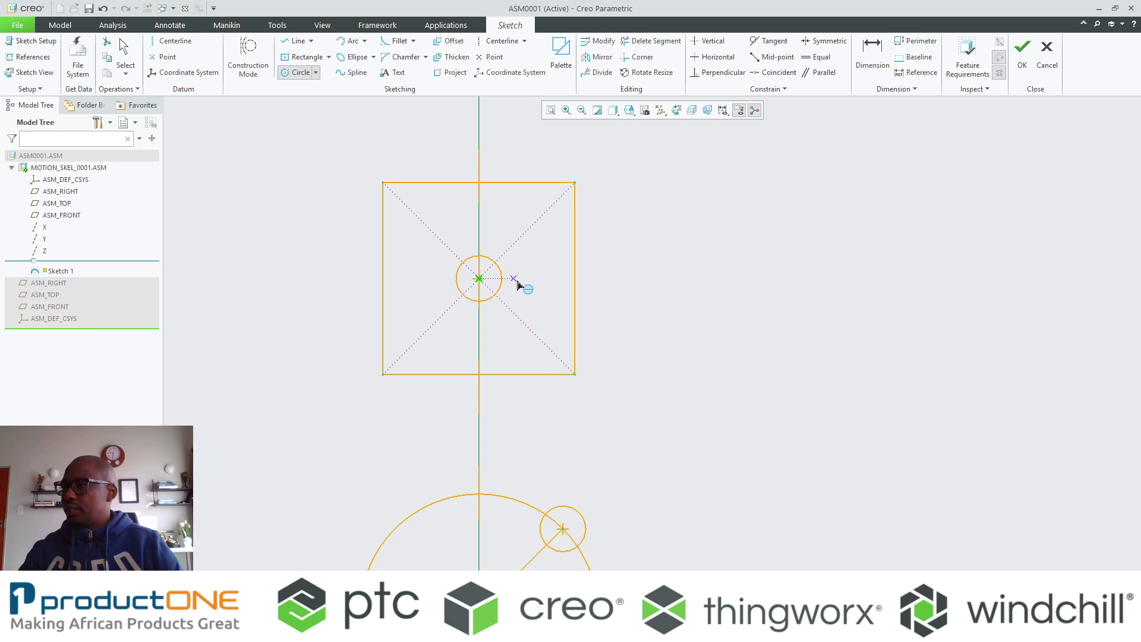
{"action": "middle_click", "coordinate": [519, 286]}
{"action": "left_click", "coordinate": [618, 286]}
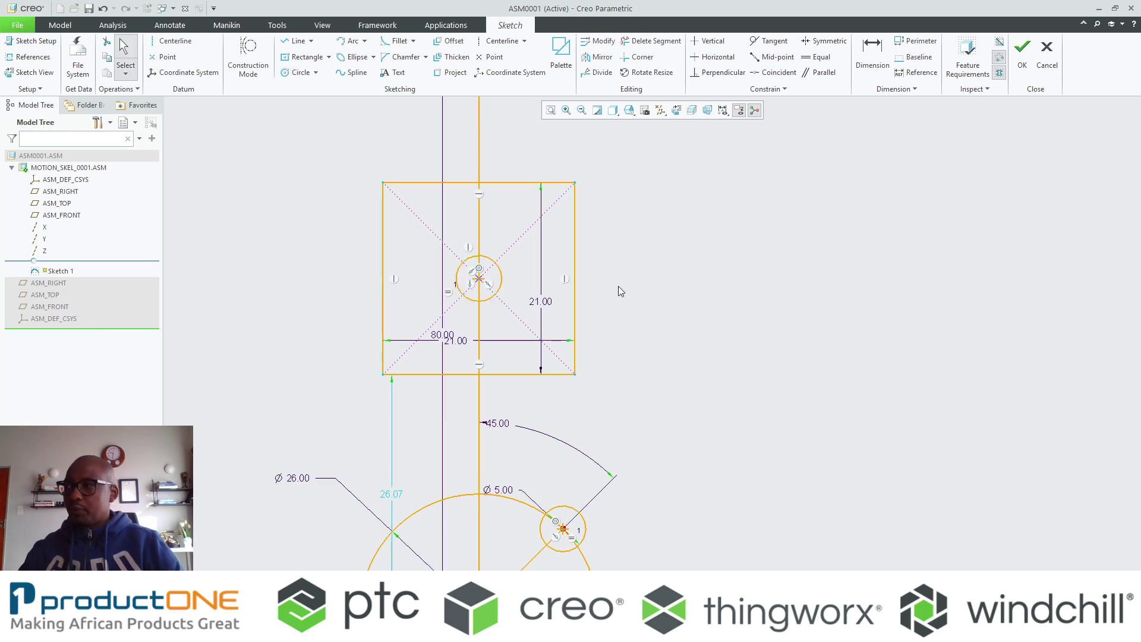
- Draw a vertical line through the square from its top edge to its bottom edge
{"action": "right_click", "coordinate": [620, 287]}
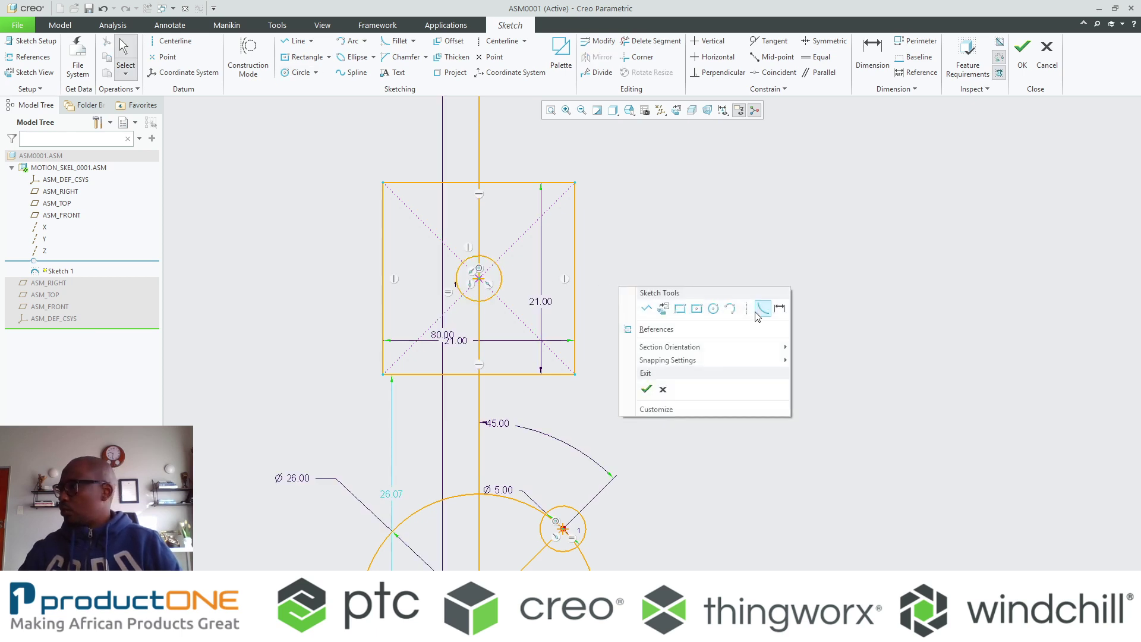
{"action": "left_click", "coordinate": [647, 308]}
{"action": "left_click", "coordinate": [482, 184]}
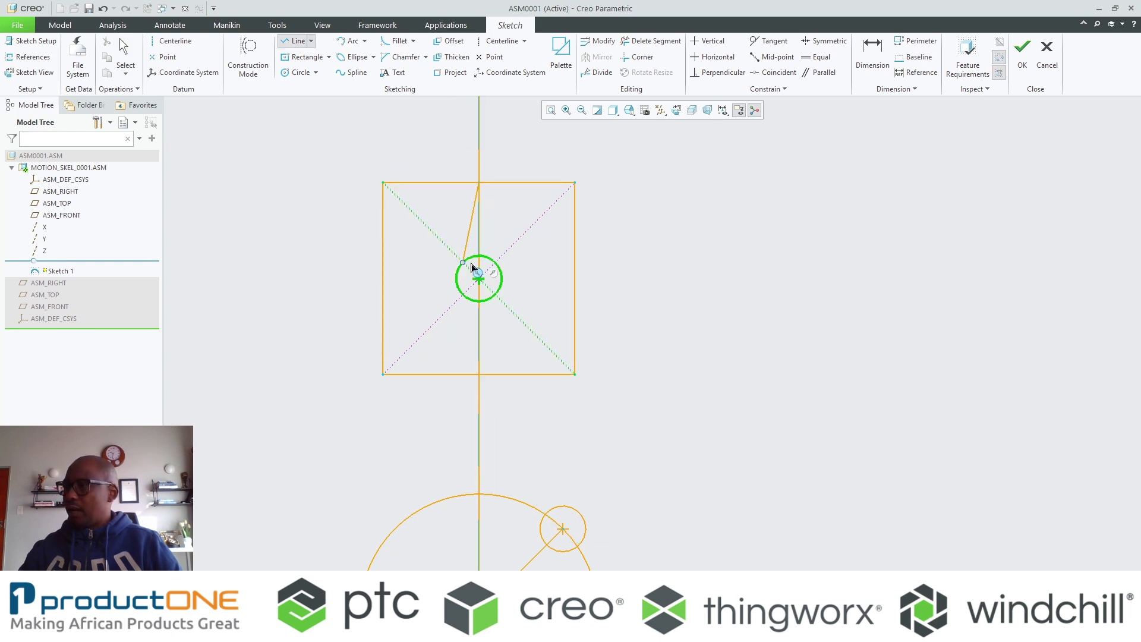
{"action": "left_click", "coordinate": [479, 375]}
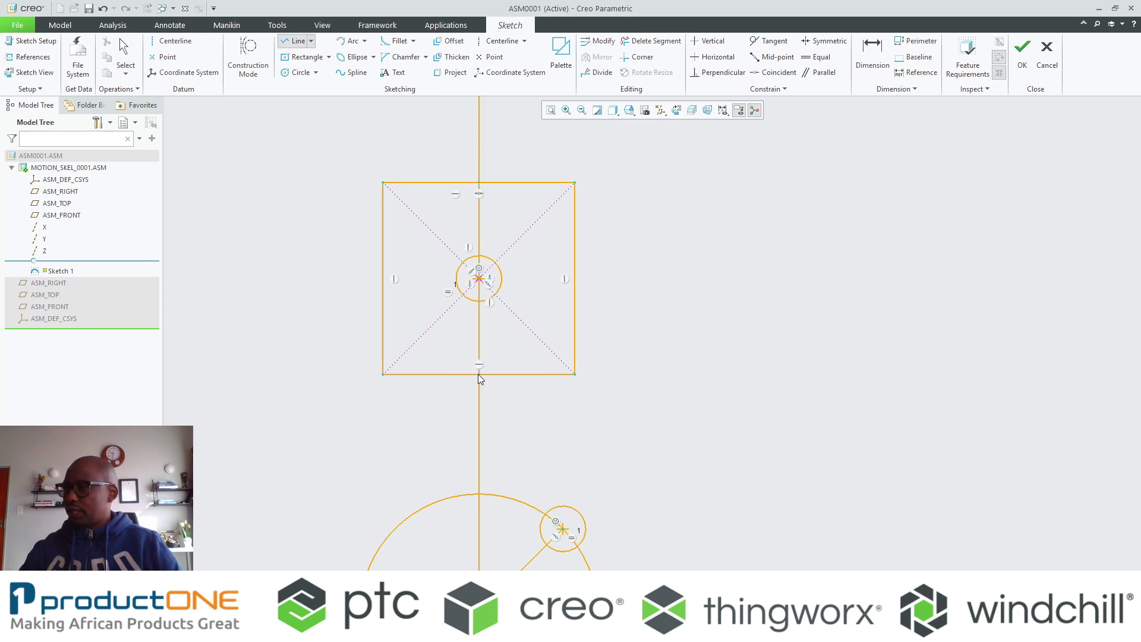
{"action": "middle_click", "coordinate": [684, 378]}
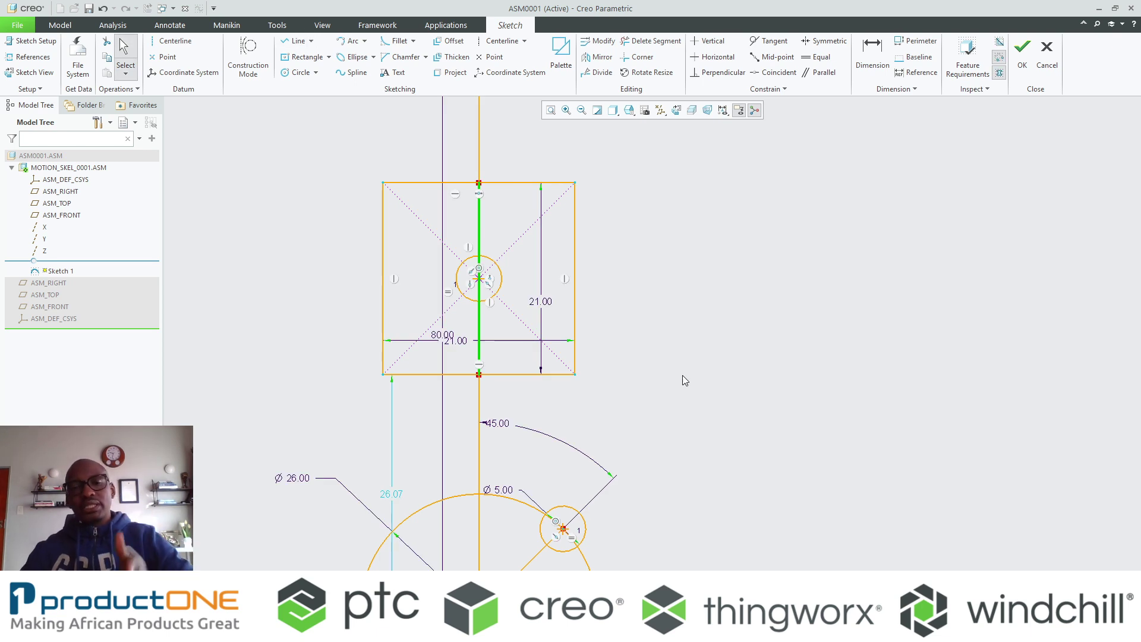
- Draw the connecting-rod line from the square's centre to the crank-pin centre
{"action": "right_click", "coordinate": [666, 295]}
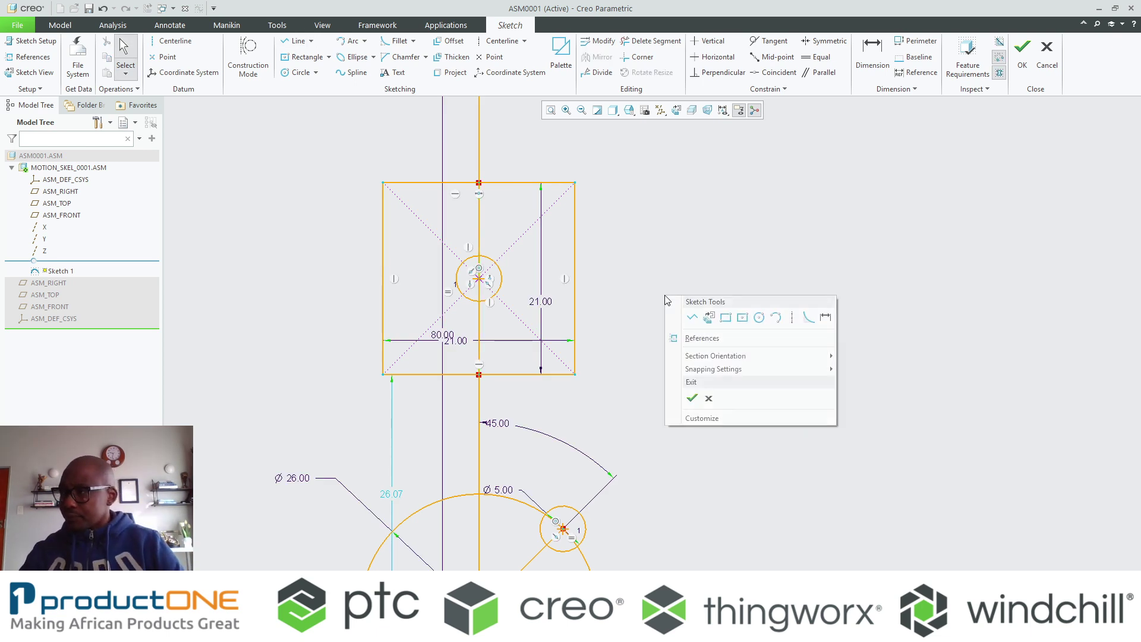
{"action": "left_click", "coordinate": [692, 317]}
{"action": "left_click", "coordinate": [479, 279]}
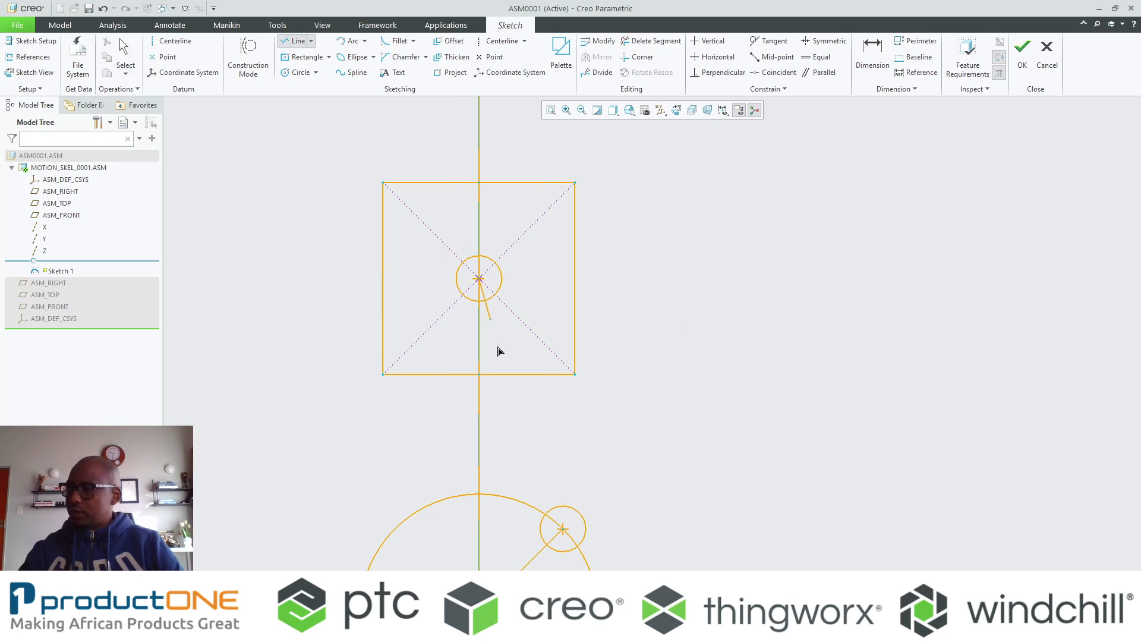
{"action": "left_click", "coordinate": [563, 528]}
{"action": "middle_click", "coordinate": [662, 420]}
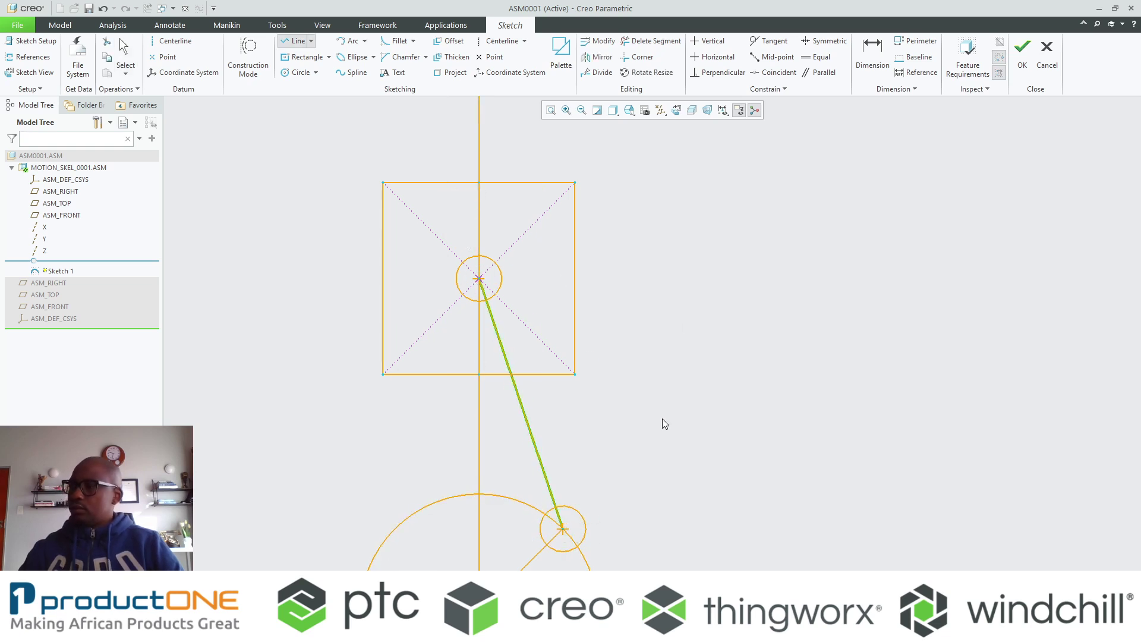
{"action": "middle_click", "coordinate": [662, 418]}
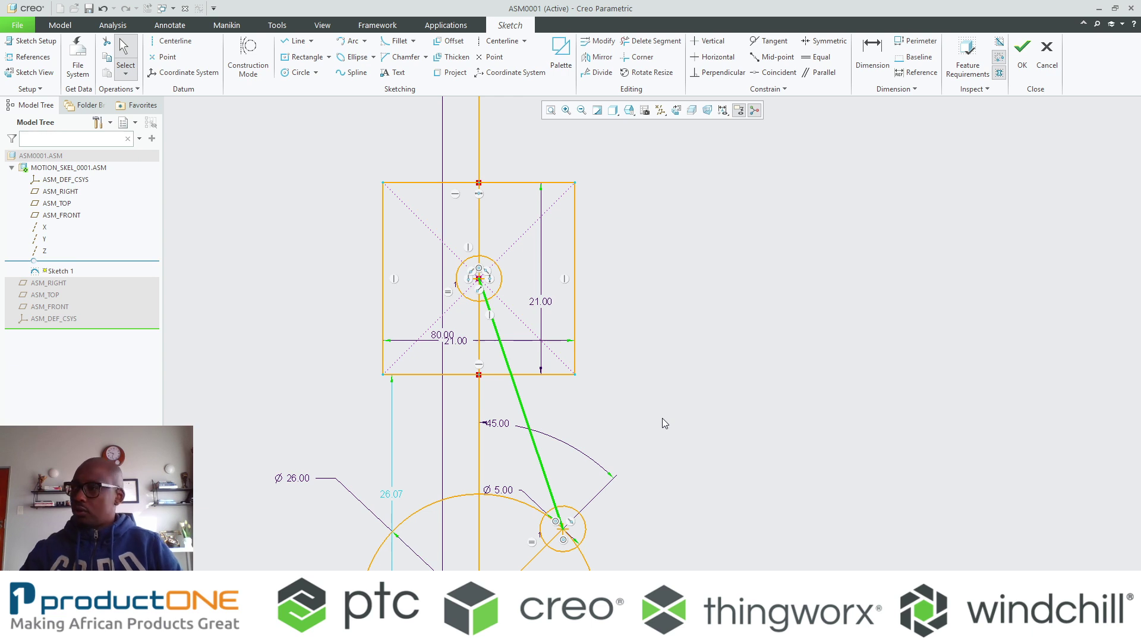
- Add matching joint circles on the crank pin and the square's centre
{"action": "right_click", "coordinate": [756, 346]}
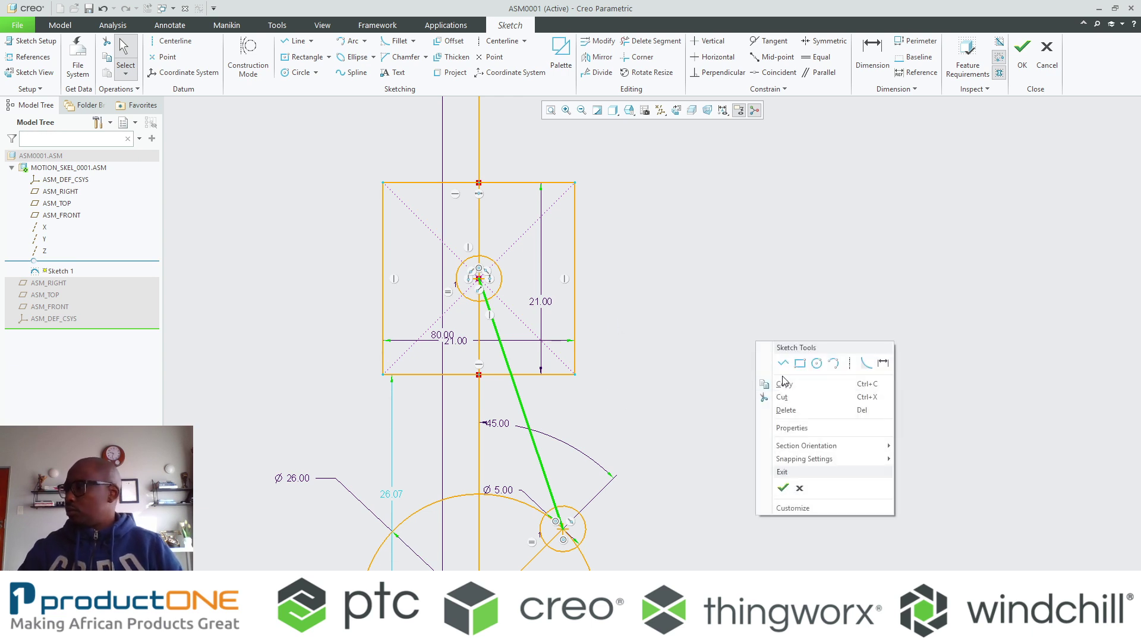
{"action": "left_click", "coordinate": [815, 369]}
{"action": "left_click", "coordinate": [563, 528]}
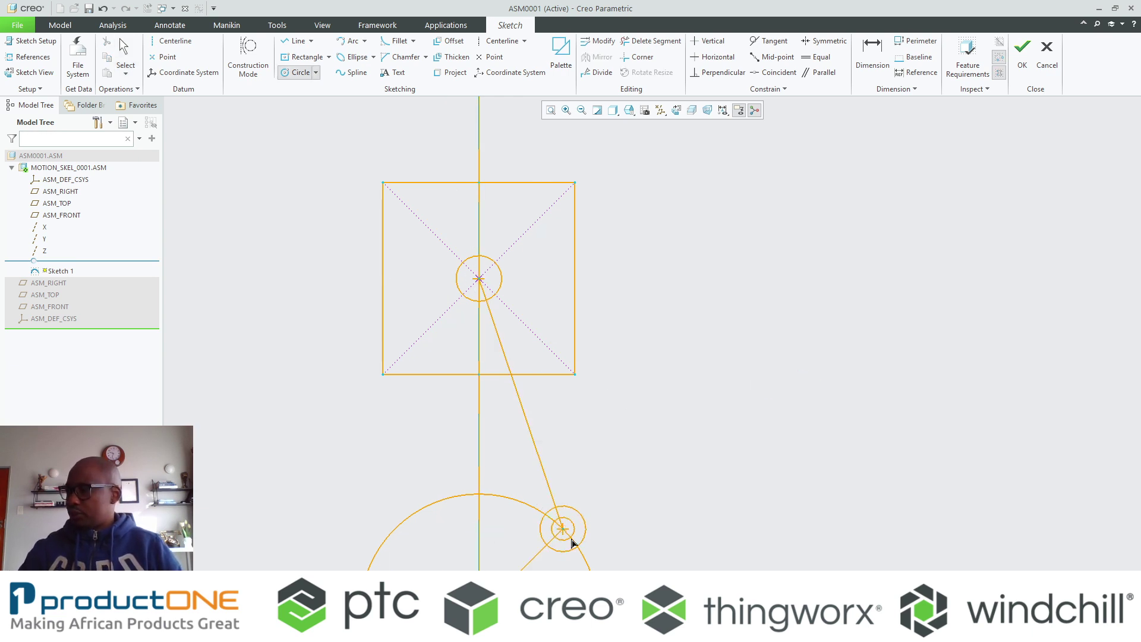
{"action": "left_click", "coordinate": [586, 542]}
{"action": "left_click", "coordinate": [479, 278]}
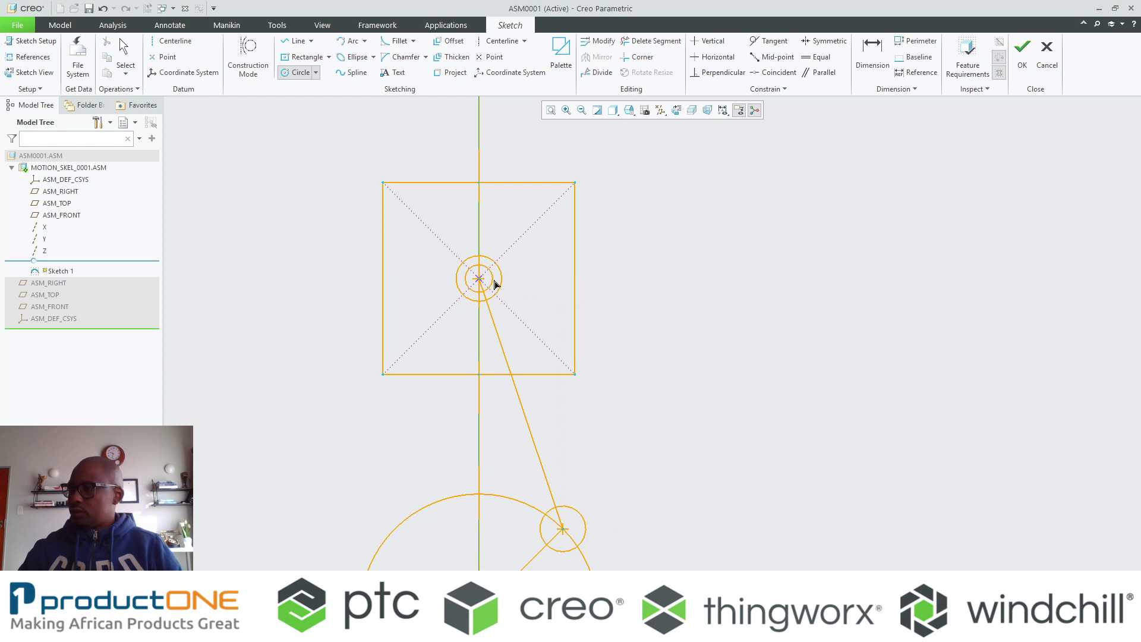
{"action": "left_click", "coordinate": [500, 286]}
{"action": "middle_click", "coordinate": [539, 282]}
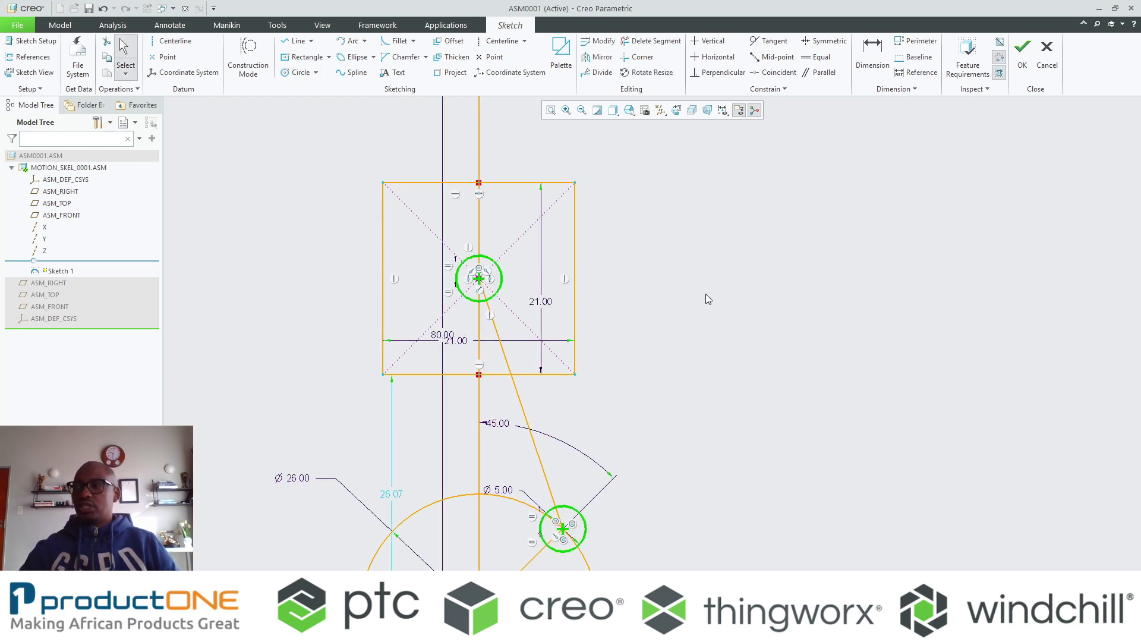
{"action": "scroll", "coordinate": [680, 258], "scroll_direction": "up", "scroll_amount": 3}
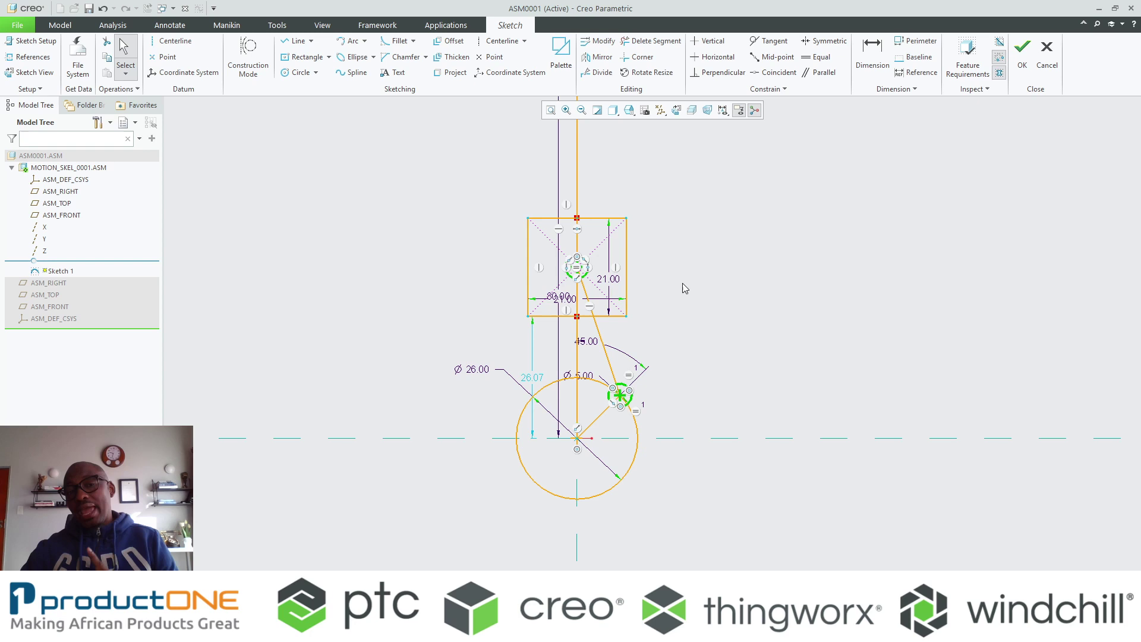
- Dimension the connecting-rod line to a length of 33
{"action": "left_click", "coordinate": [674, 329]}
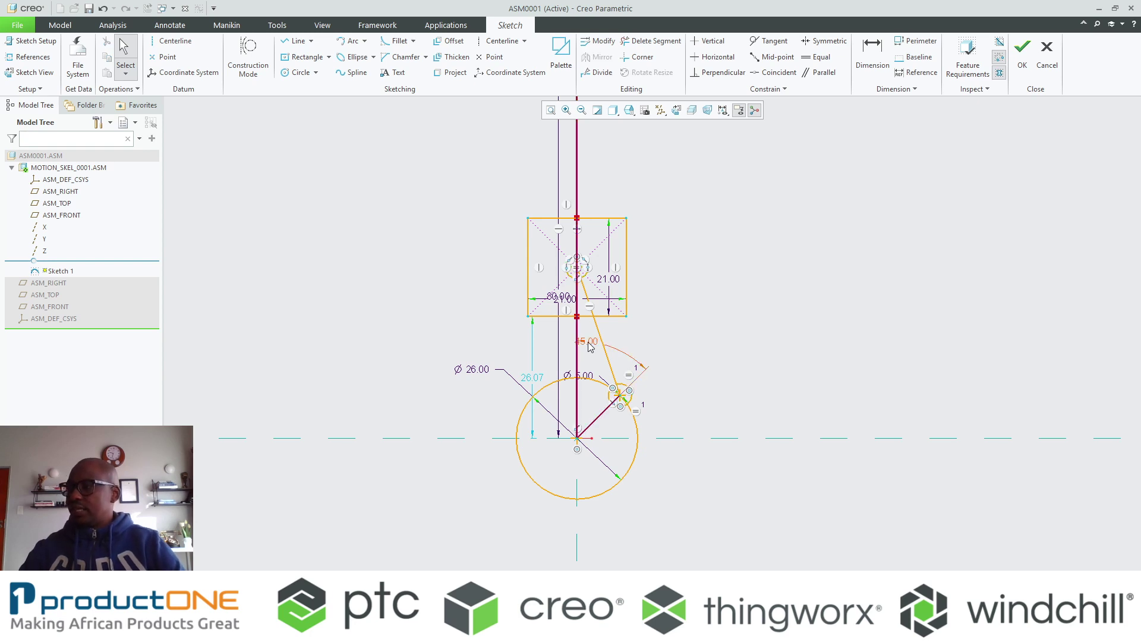
{"action": "right_click", "coordinate": [736, 330]}
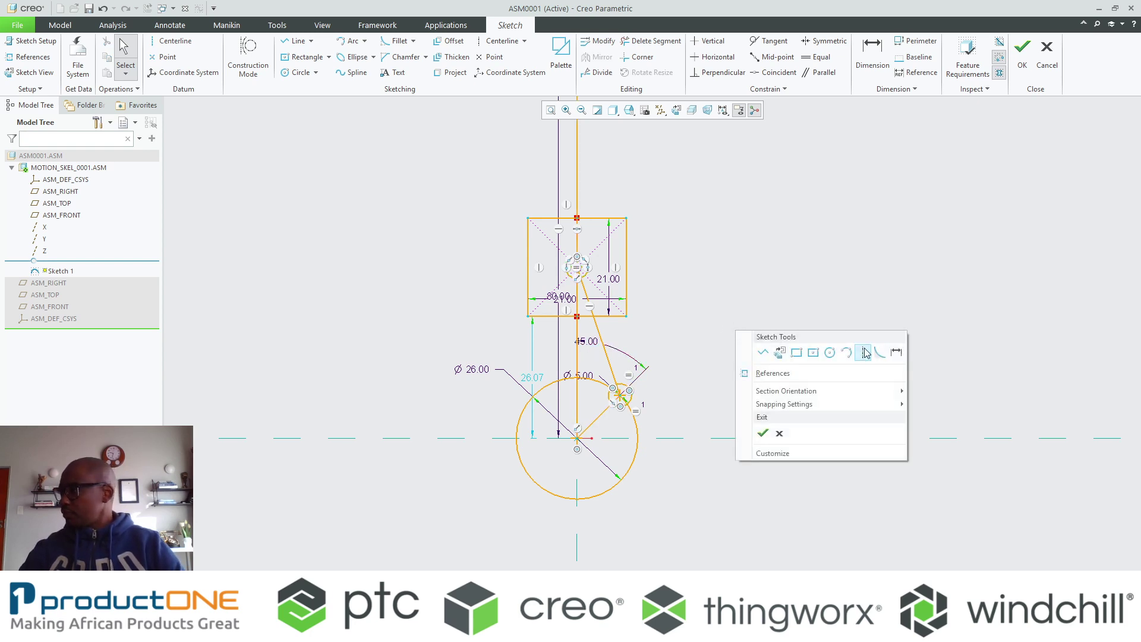
{"action": "left_click", "coordinate": [897, 353]}
{"action": "left_click", "coordinate": [601, 336]}
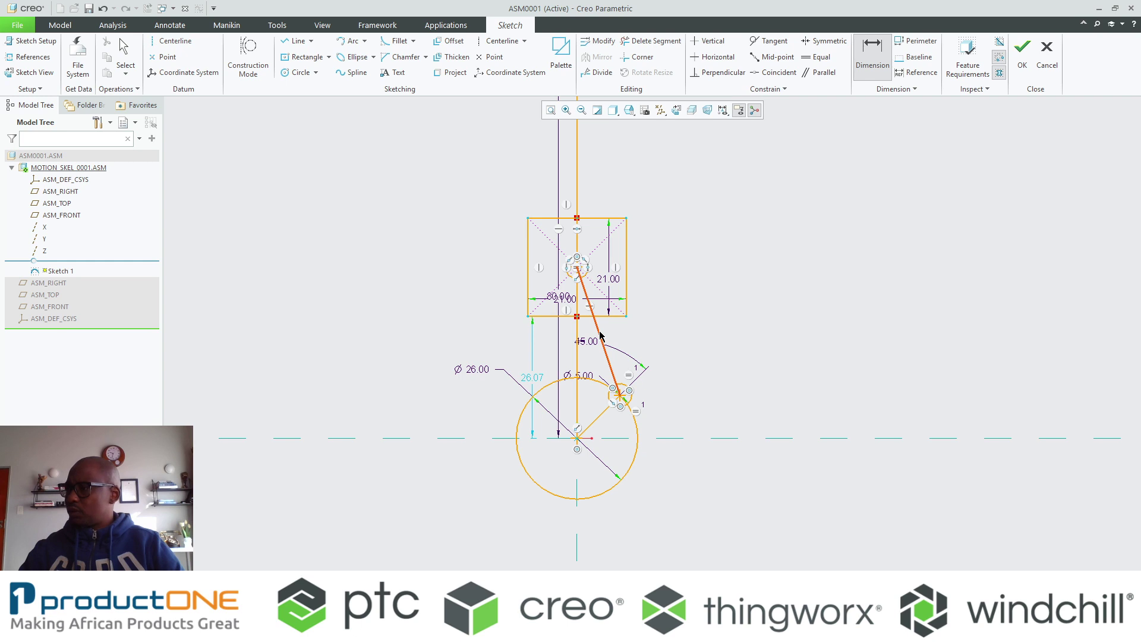
{"action": "middle_click", "coordinate": [671, 320]}
{"action": "type", "text": "33"}
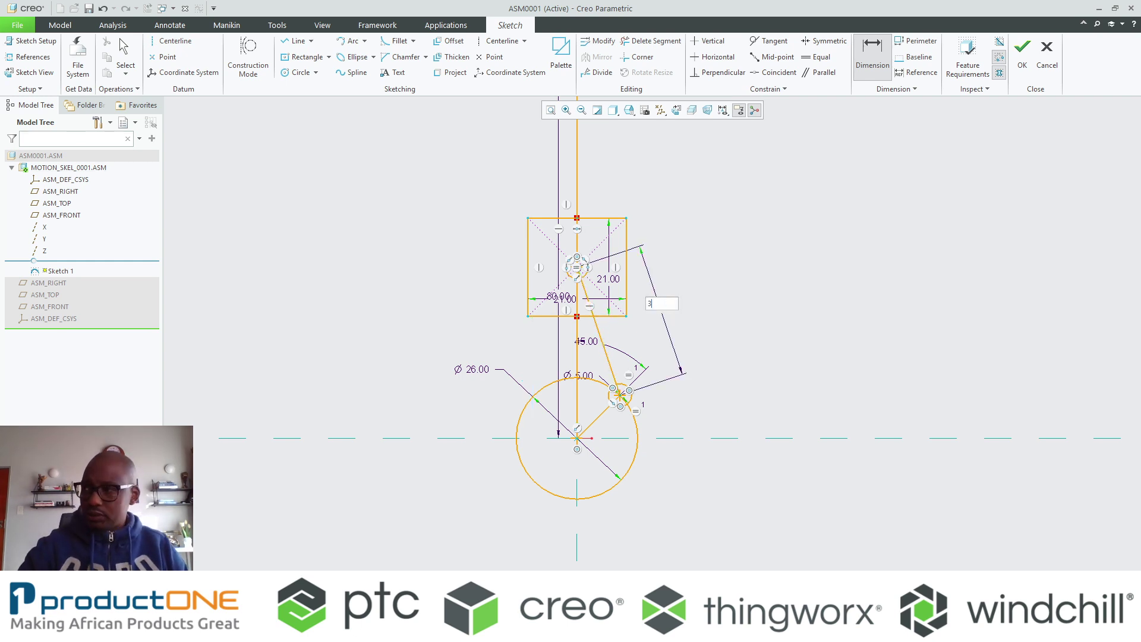
{"action": "key", "text": "Return"}
{"action": "middle_click", "coordinate": [693, 317]}
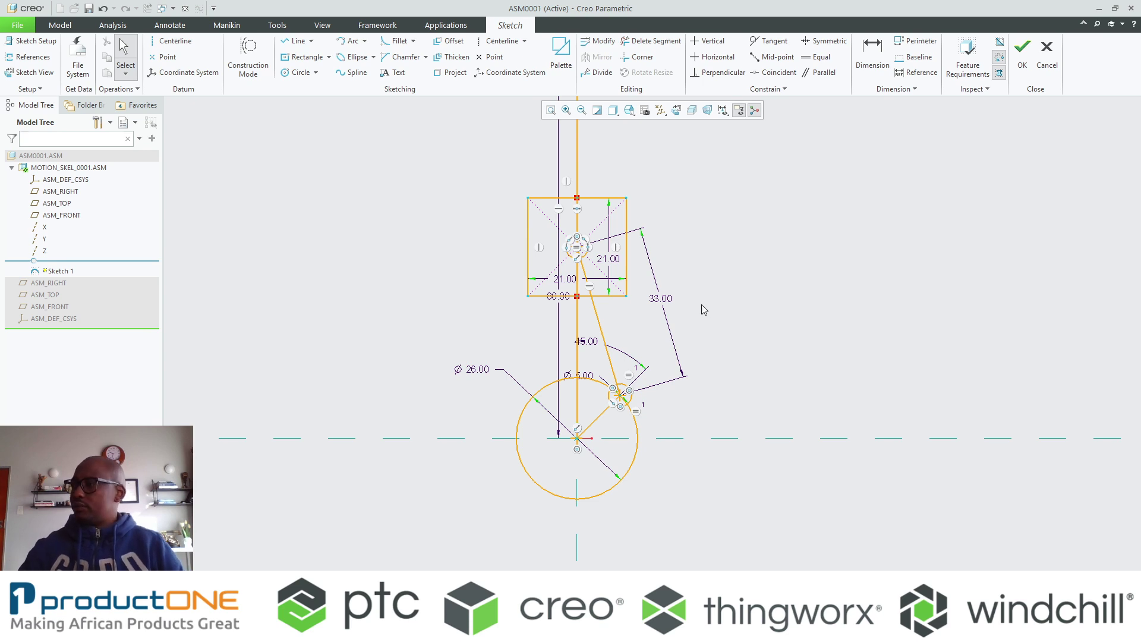
- Test the crank angle at 90 and 180 degrees, then undo back to 45
{"action": "double_click", "coordinate": [587, 342]}
{"action": "type", "text": "90"}
{"action": "key", "text": "Return"}
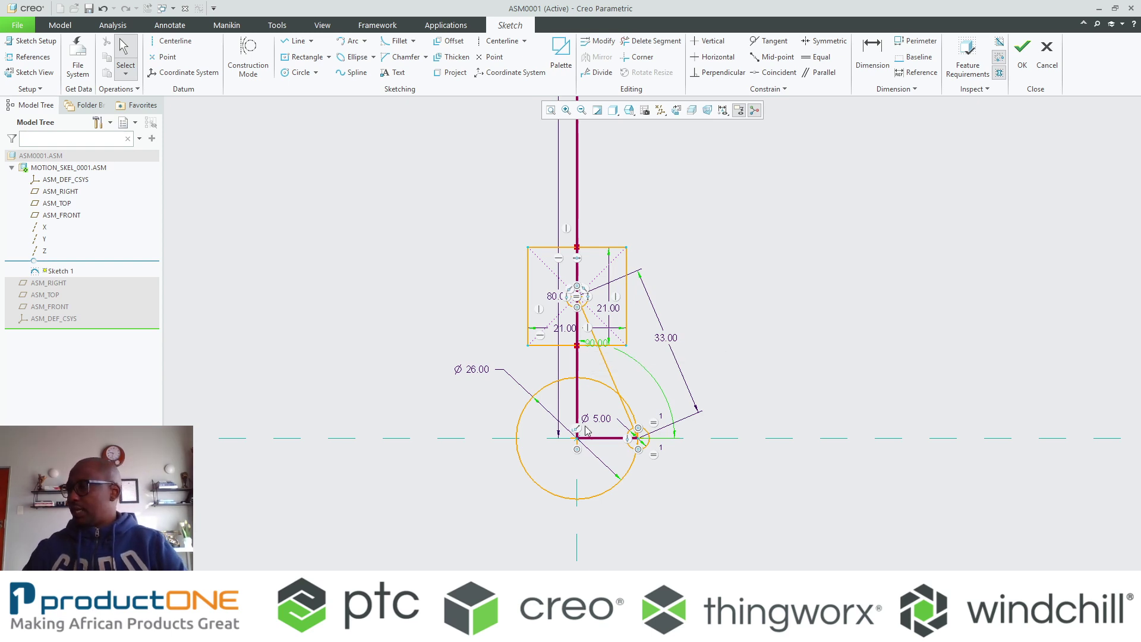
{"action": "double_click", "coordinate": [595, 343]}
{"action": "type", "text": "180"}
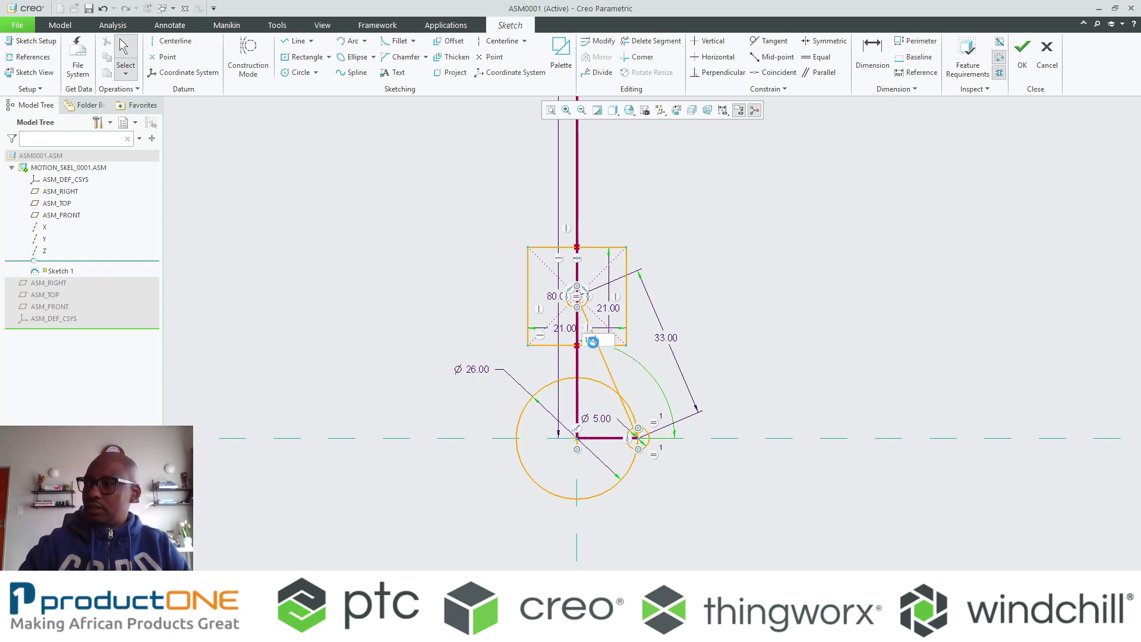
{"action": "key", "text": "Return"}
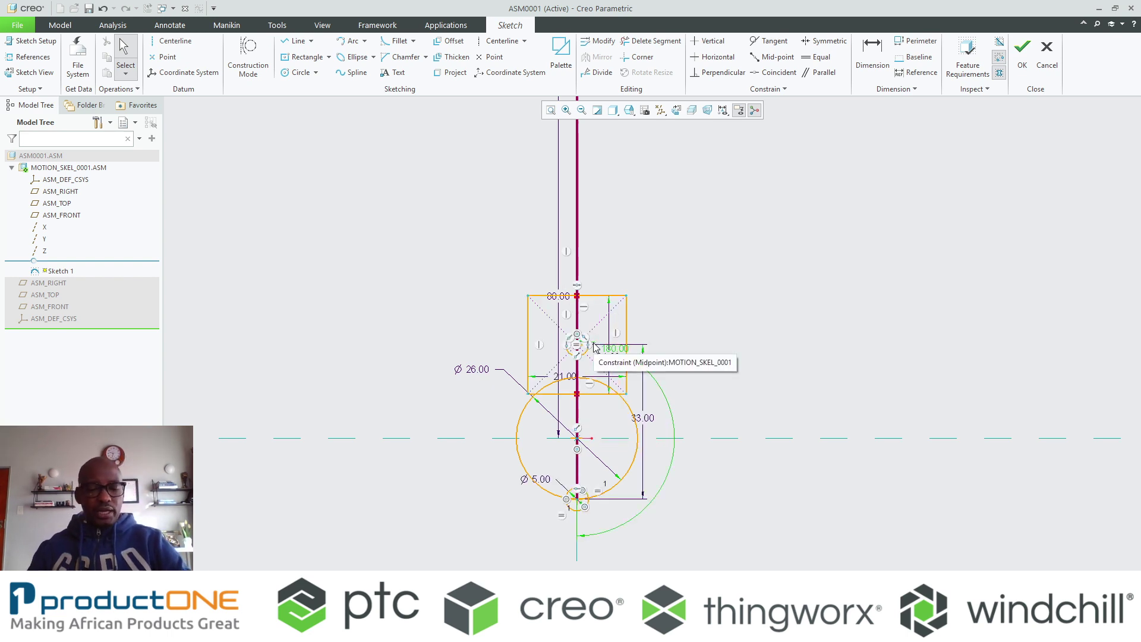
{"action": "key", "text": "ctrl+z"}
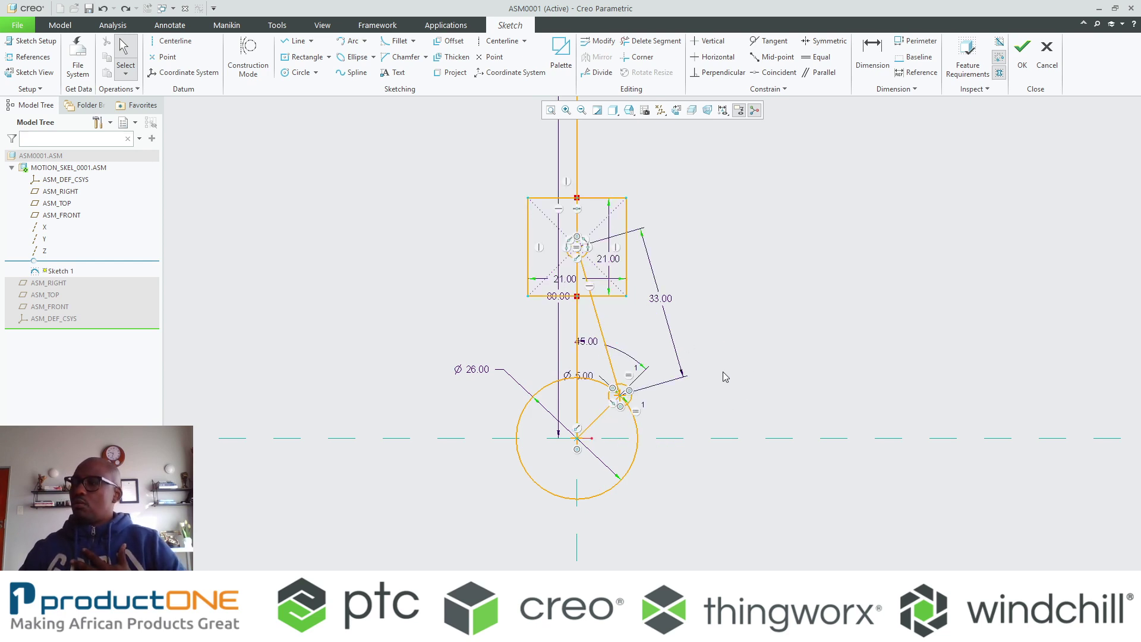
- Finish Sketch 1, check it from a tilted view, and begin a new DESIGN_SKEL_0001 component
{"action": "left_click", "coordinate": [1023, 54]}
{"action": "mouse_move", "coordinate": [522, 377]}
{"action": "middle_mouse_down"}
{"action": "mouse_move", "coordinate": [484, 387]}
{"action": "mouse_move", "coordinate": [494, 394]}
{"action": "mouse_move", "coordinate": [484, 378]}
{"action": "middle_mouse_up"}
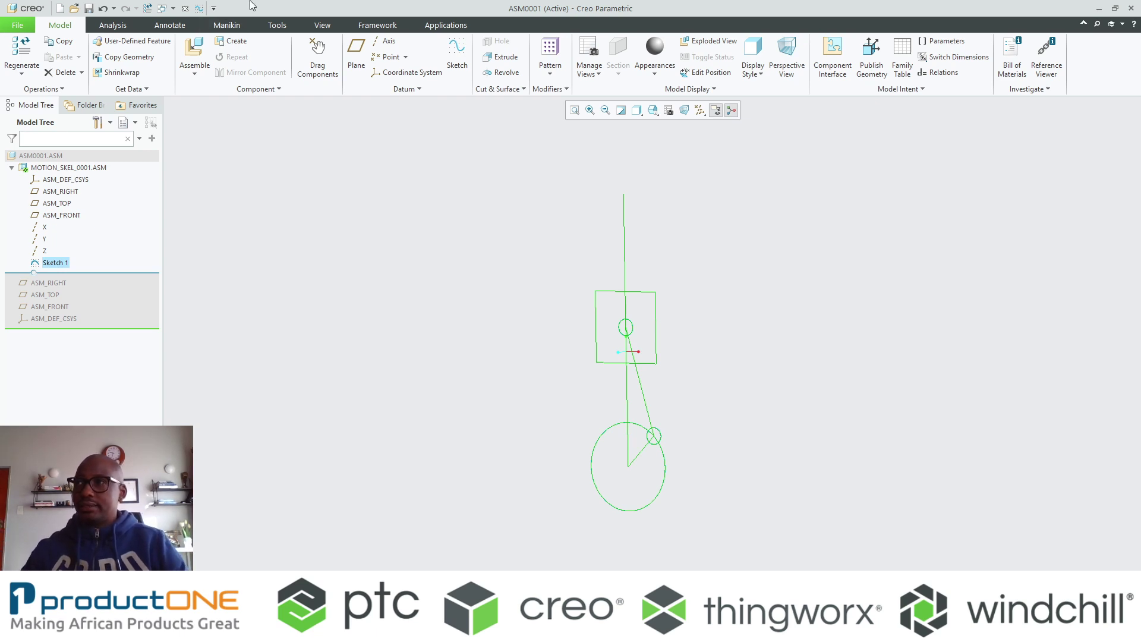
{"action": "left_click", "coordinate": [233, 41]}
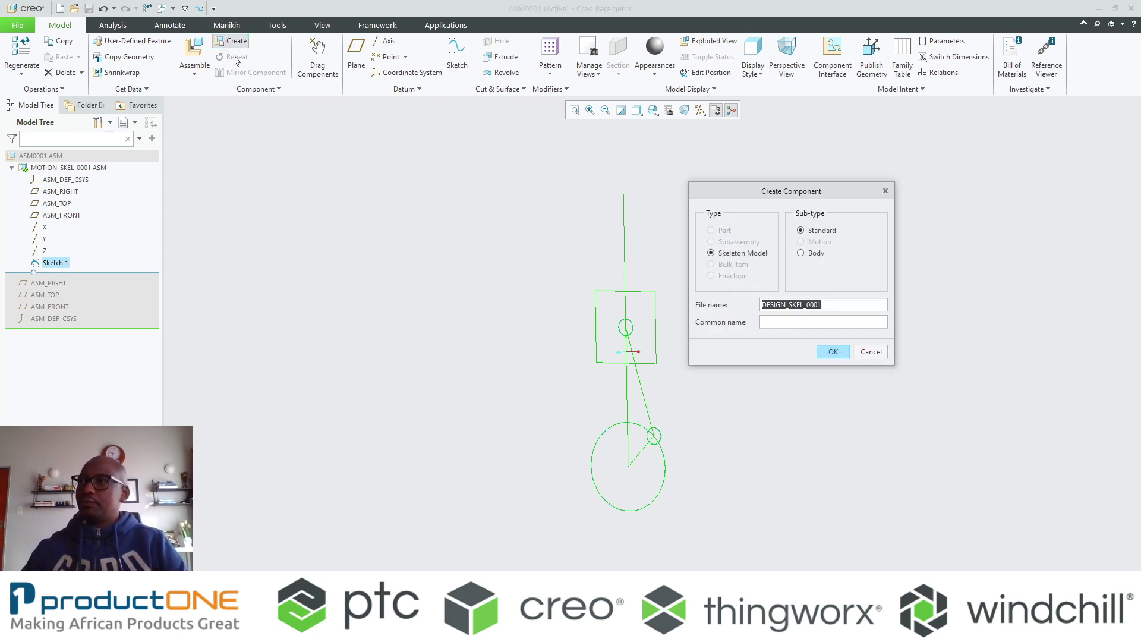
- Make the new skeleton a Body sub-type and rename it GROUND_SKEL_0001
{"action": "left_click", "coordinate": [815, 254]}
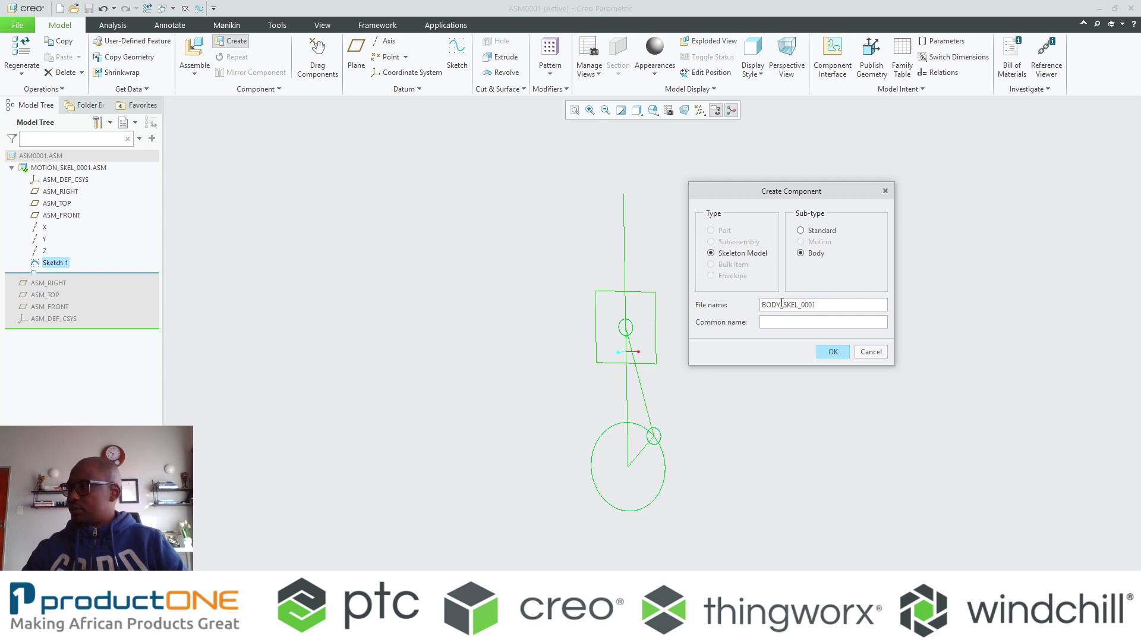
{"action": "left_click_drag", "start_coordinate": [782, 303], "coordinate": [819, 305]}
{"action": "key", "text": "End"}
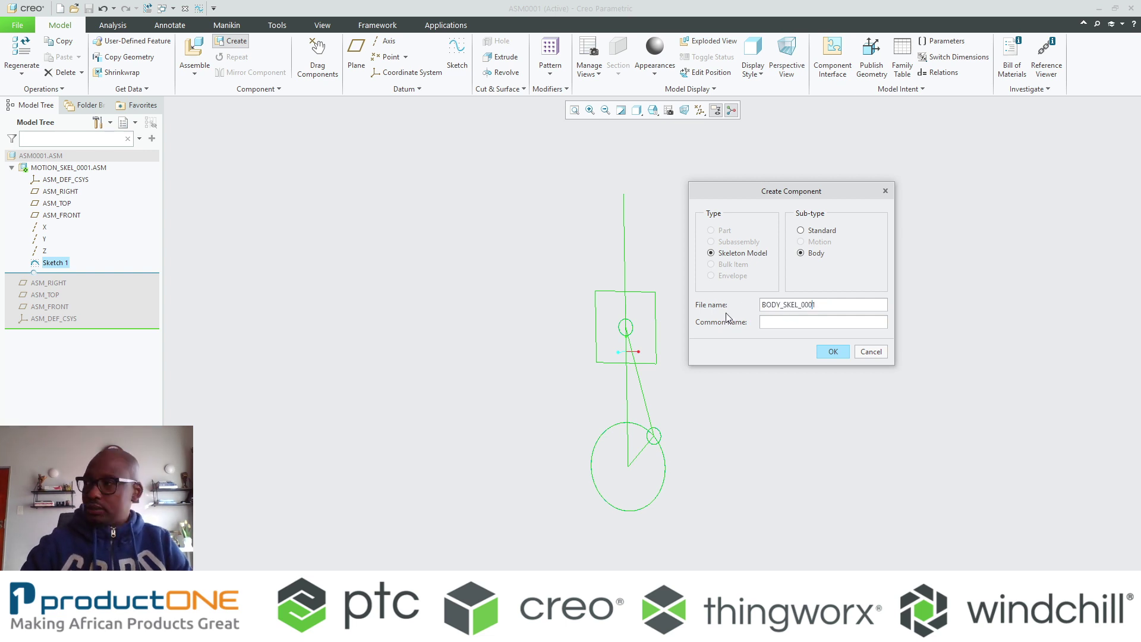
{"action": "key", "text": "BackSpace"}
{"action": "key", "text": "BackSpace"}
{"action": "key", "text": "BackSpace"}
{"action": "key", "text": "BackSpace"}
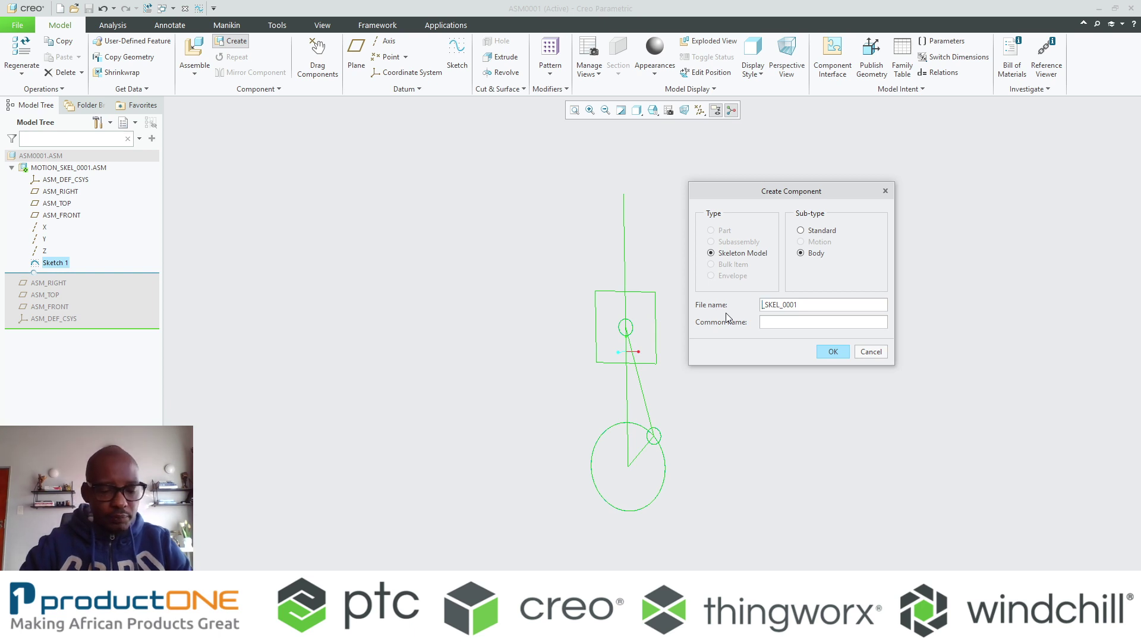
{"action": "type", "text": "GRO"}
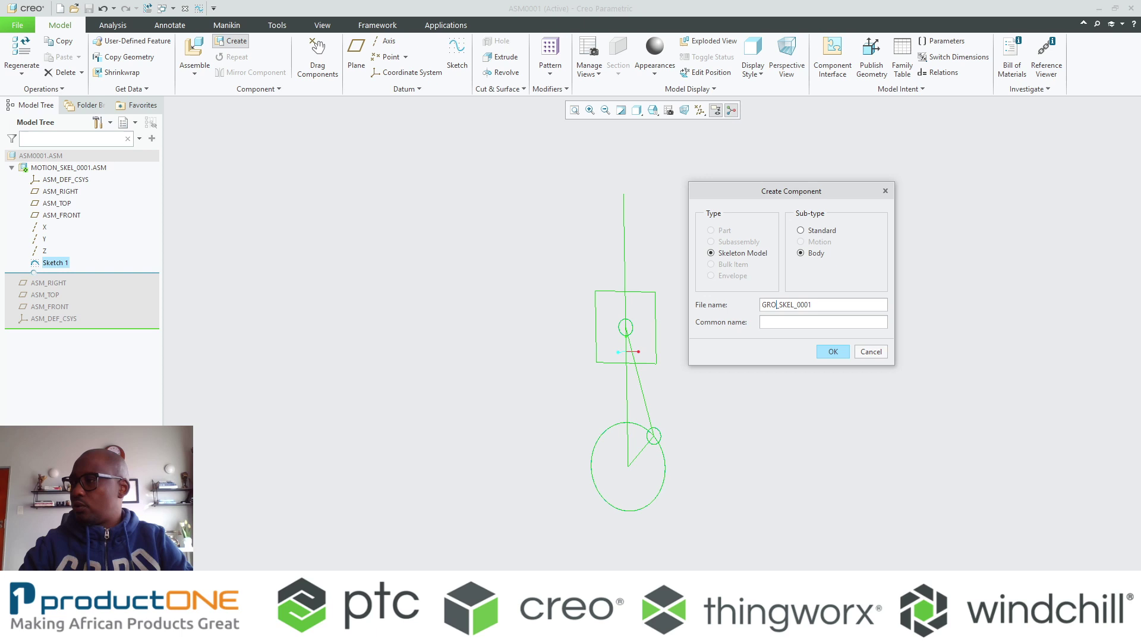
{"action": "type", "text": "UND"}
{"action": "key", "text": "Return"}
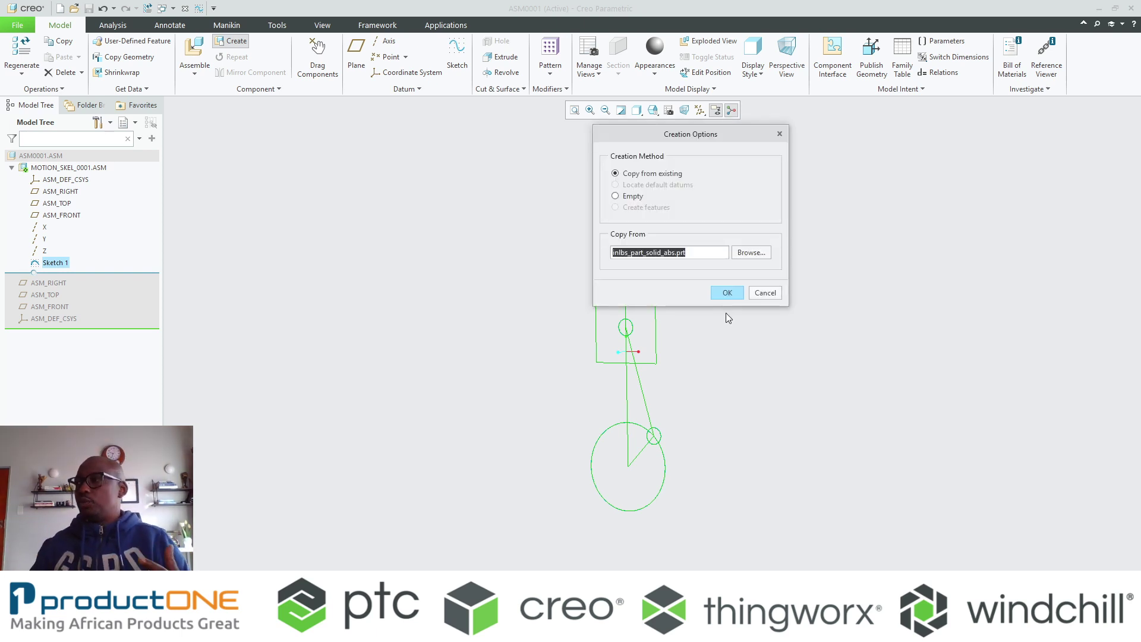
- Create GROUND_SKEL_0001.PRT as an empty body defined on the long vertical line chain
{"action": "left_click", "coordinate": [615, 196]}
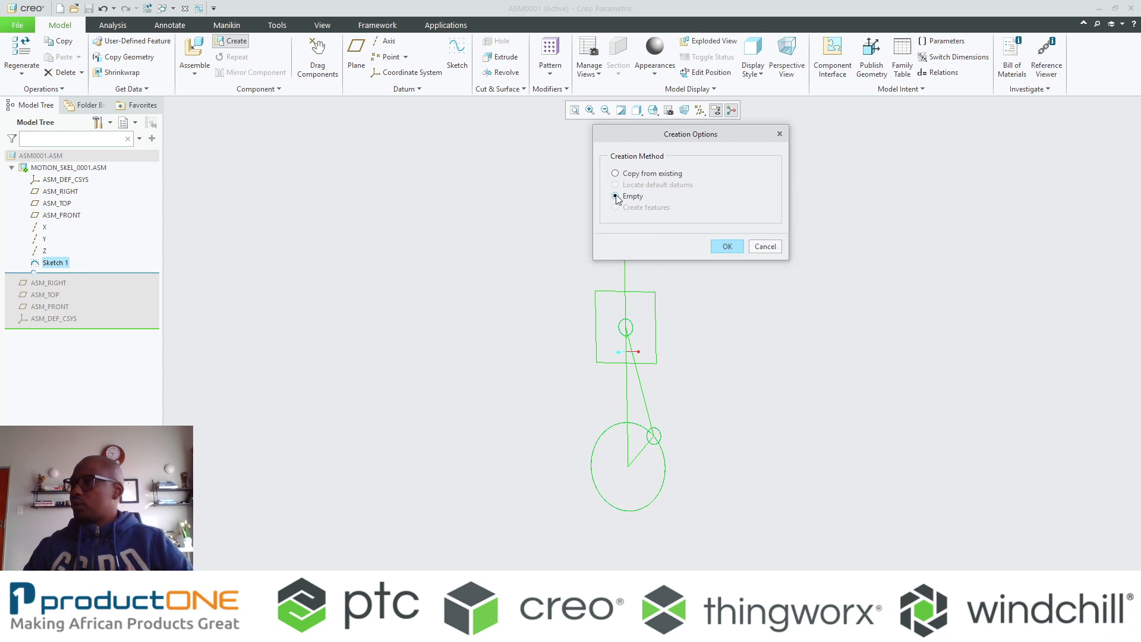
{"action": "left_click", "coordinate": [727, 246]}
{"action": "mouse_move", "coordinate": [659, 374]}
{"action": "middle_mouse_down"}
{"action": "mouse_move", "coordinate": [654, 383]}
{"action": "mouse_move", "coordinate": [683, 390]}
{"action": "mouse_move", "coordinate": [633, 403]}
{"action": "middle_mouse_up"}
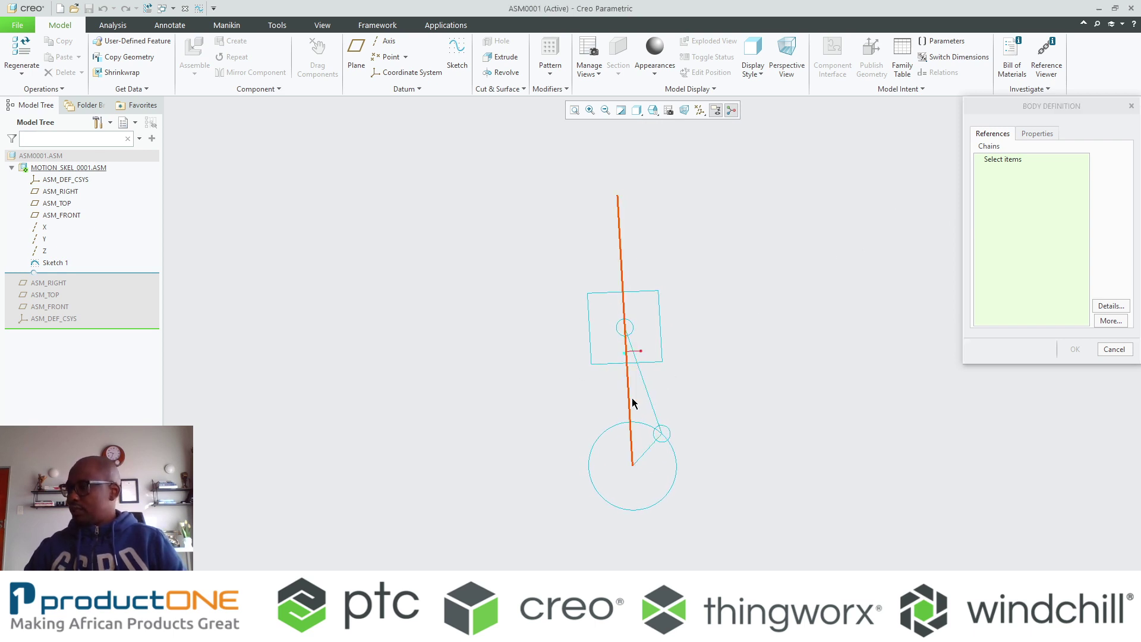
{"action": "left_click", "coordinate": [632, 399]}
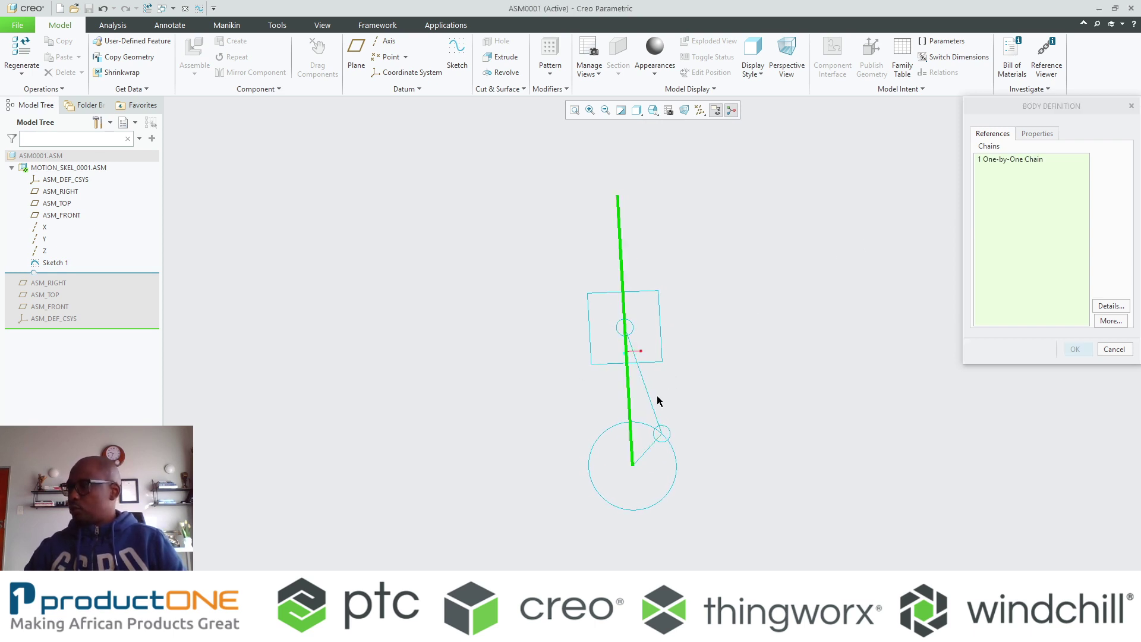
{"action": "middle_click", "coordinate": [787, 373]}
{"action": "mouse_move", "coordinate": [787, 374]}
{"action": "middle_mouse_down"}
{"action": "mouse_move", "coordinate": [772, 400]}
{"action": "mouse_move", "coordinate": [777, 385]}
{"action": "middle_mouse_up"}
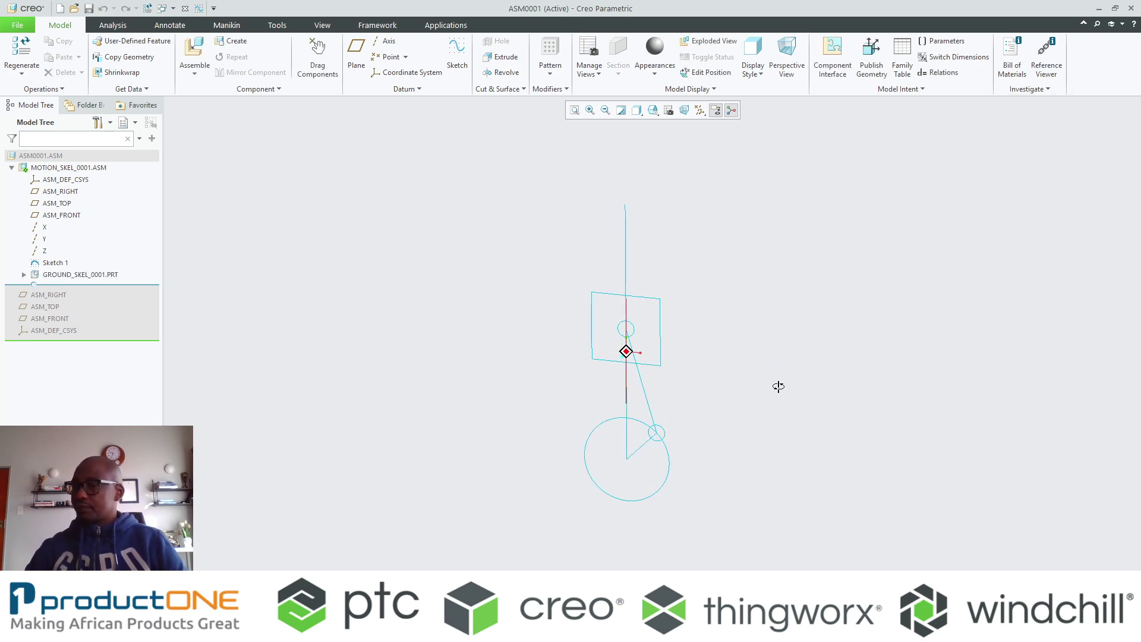
- Create a new skeleton component named CRANK with the Body sub-type
{"action": "left_click", "coordinate": [235, 40]}
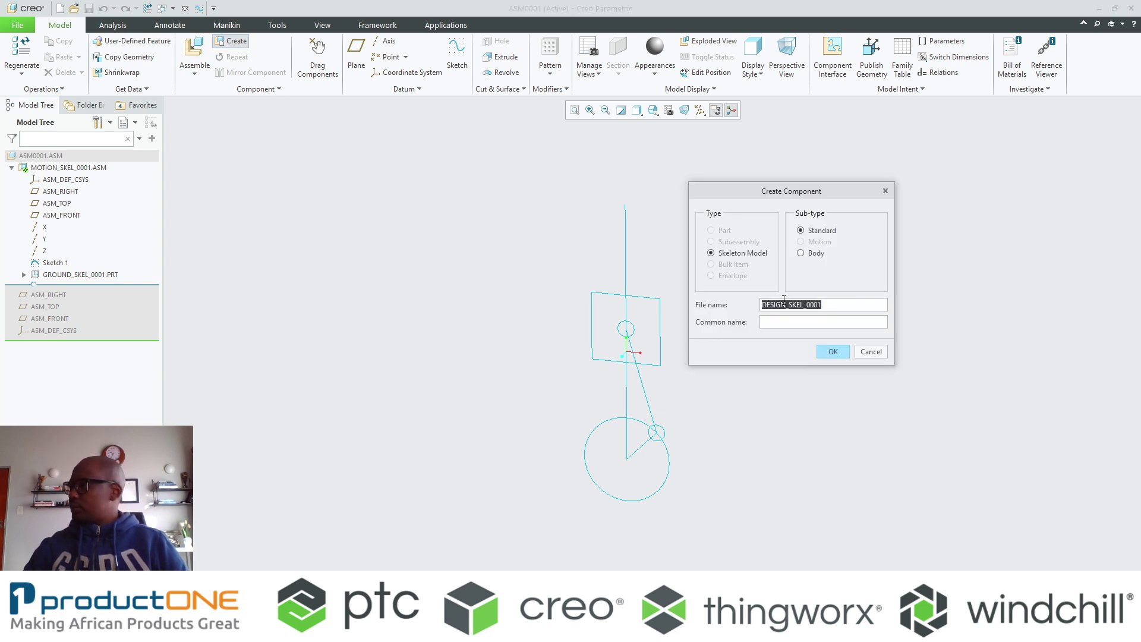
{"action": "left_click_drag", "start_coordinate": [786, 305], "coordinate": [734, 308]}
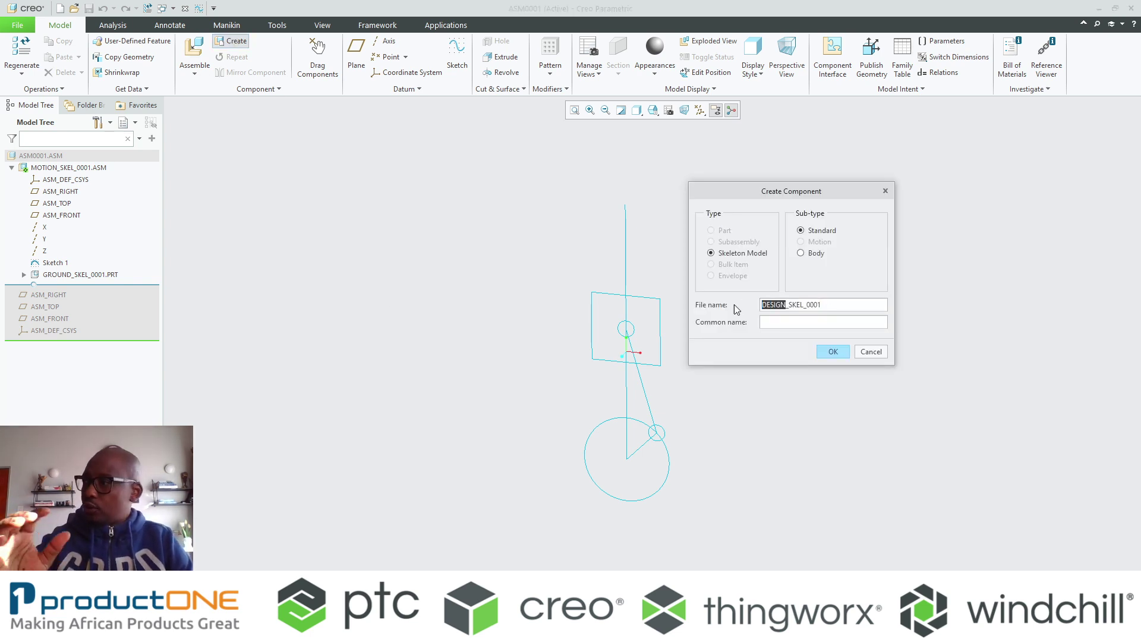
{"action": "type", "text": "CRANK"}
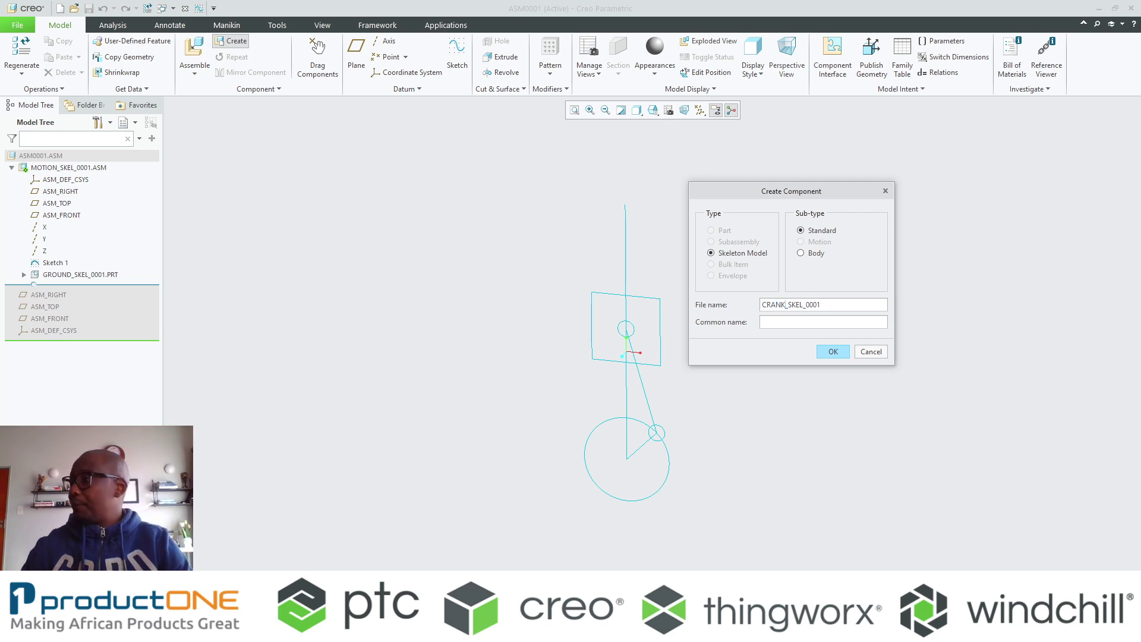
{"action": "left_click", "coordinate": [802, 254]}
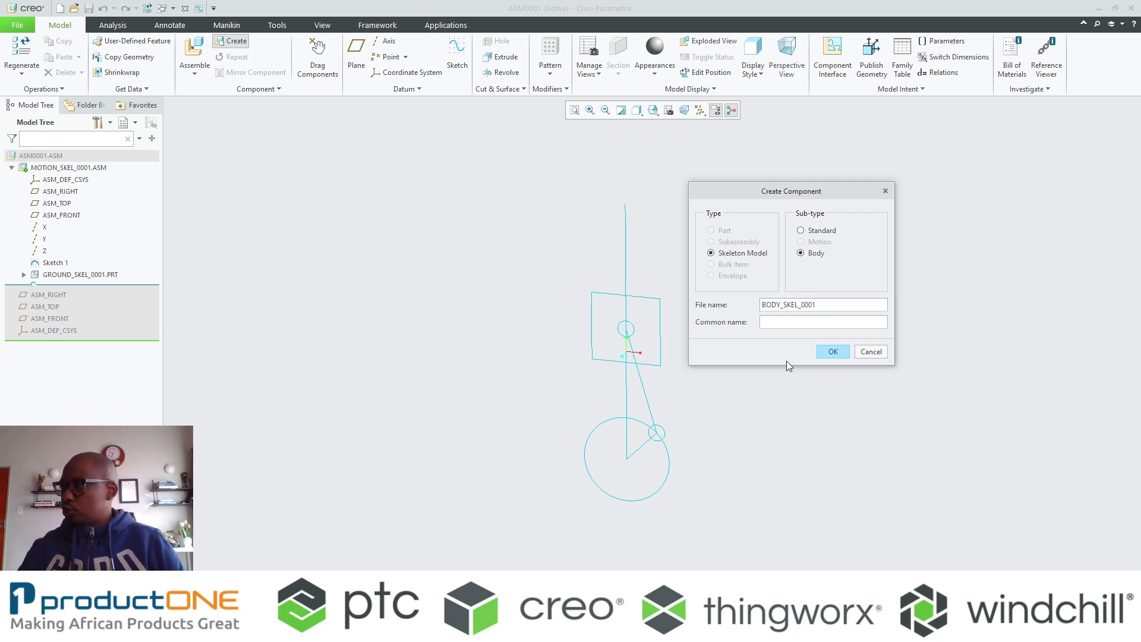
{"action": "left_click", "coordinate": [831, 354]}
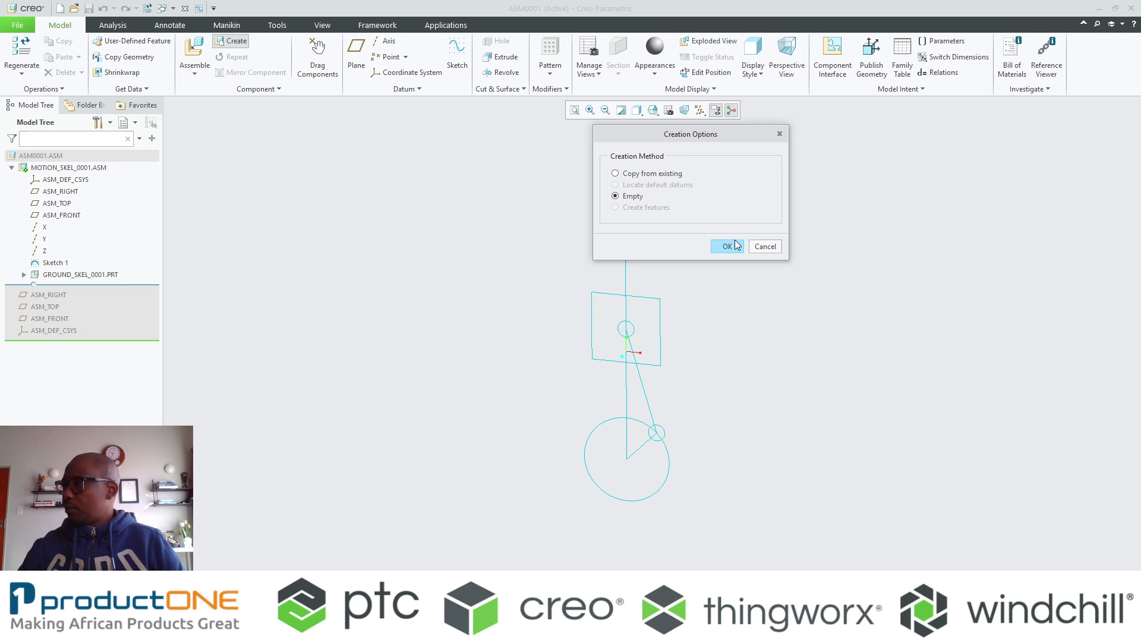
- Build the empty crank body from the large circle, crank arm line and crankpin circle
{"action": "left_click", "coordinate": [653, 492]}
{"action": "left_click", "coordinate": [638, 450]}
{"action": "scroll", "coordinate": [655, 443], "scroll_direction": "down", "scroll_amount": 5}
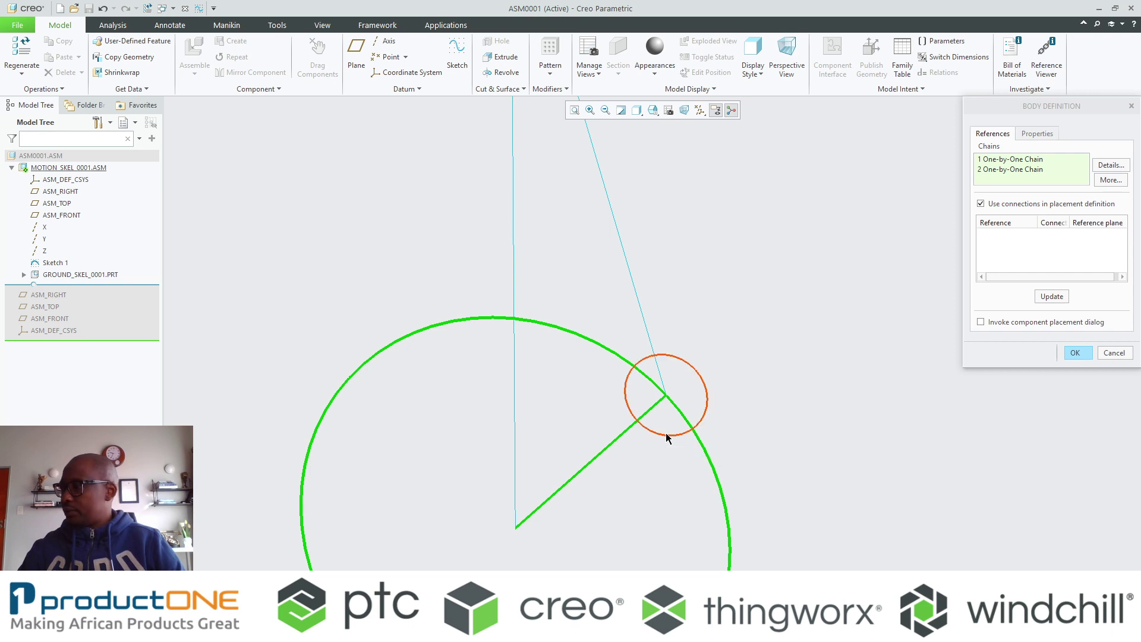
{"action": "left_click", "coordinate": [667, 436]}
{"action": "scroll", "coordinate": [557, 415], "scroll_direction": "up", "scroll_amount": 3}
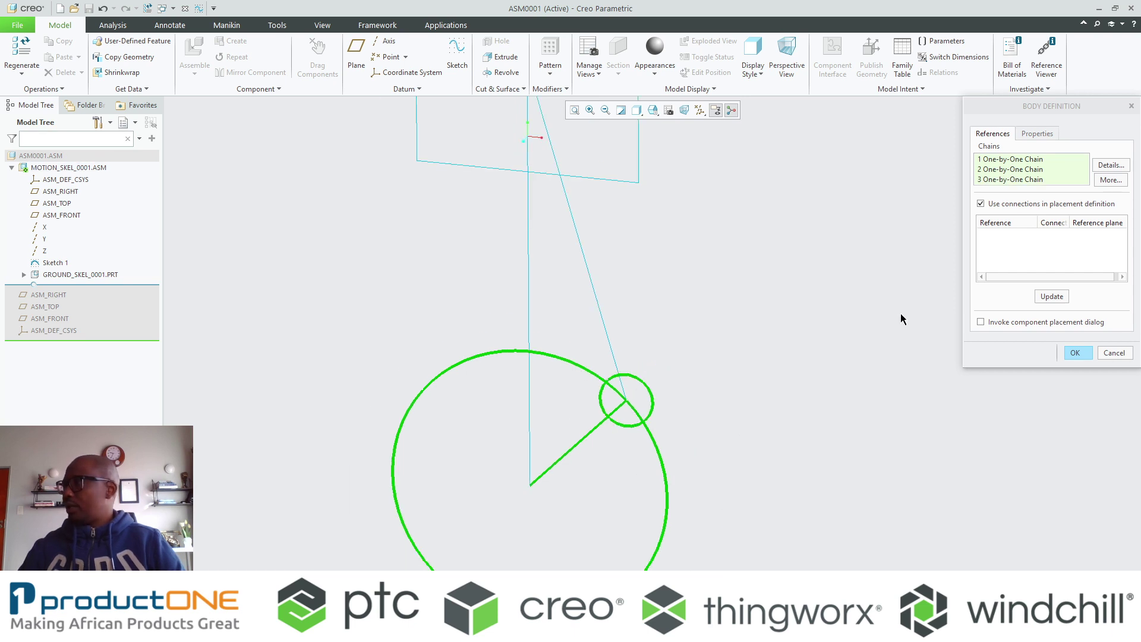
- Generate the crank's connections, remove the End:Curve pin, and keep the single pin
{"action": "left_click", "coordinate": [1052, 296]}
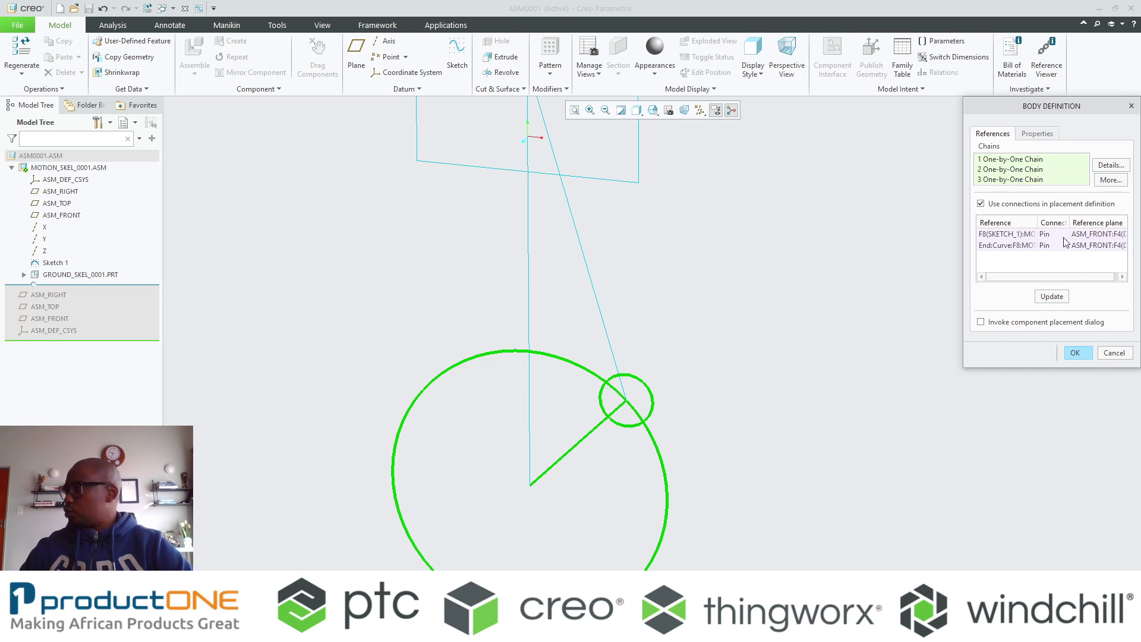
{"action": "right_click", "coordinate": [1011, 245]}
{"action": "left_click", "coordinate": [1027, 247]}
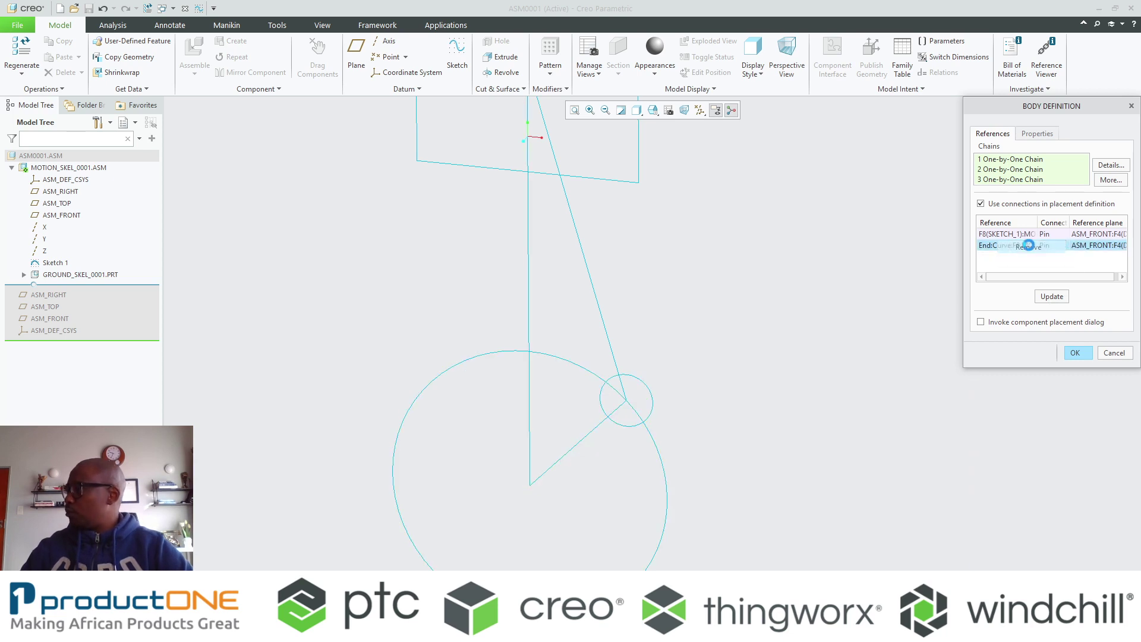
{"action": "left_click", "coordinate": [1005, 235]}
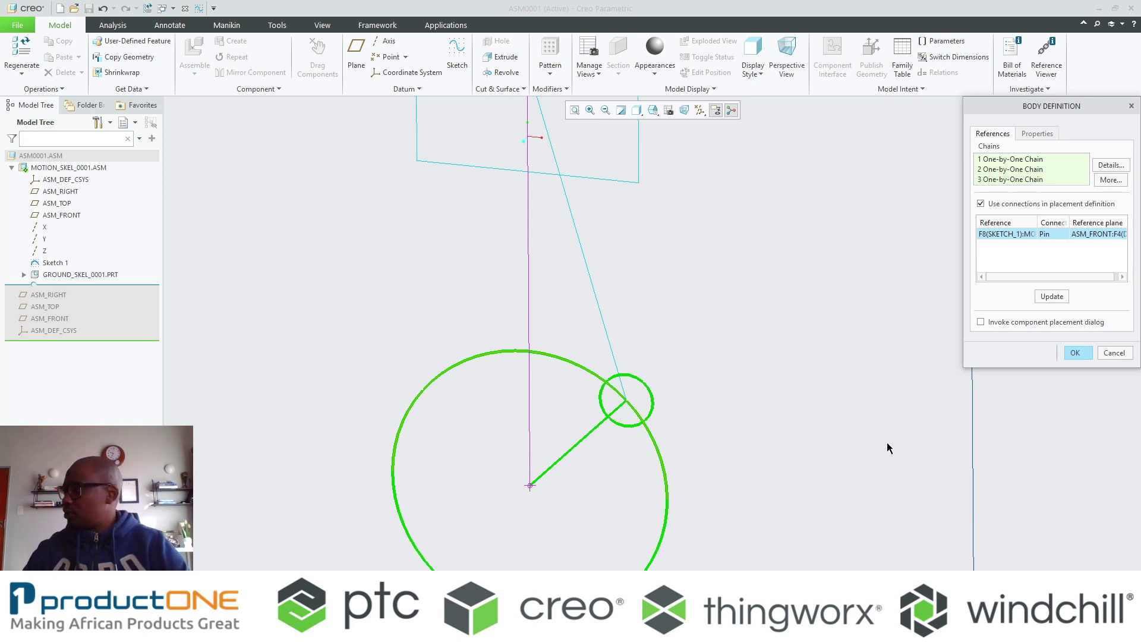
{"action": "left_click", "coordinate": [1076, 353]}
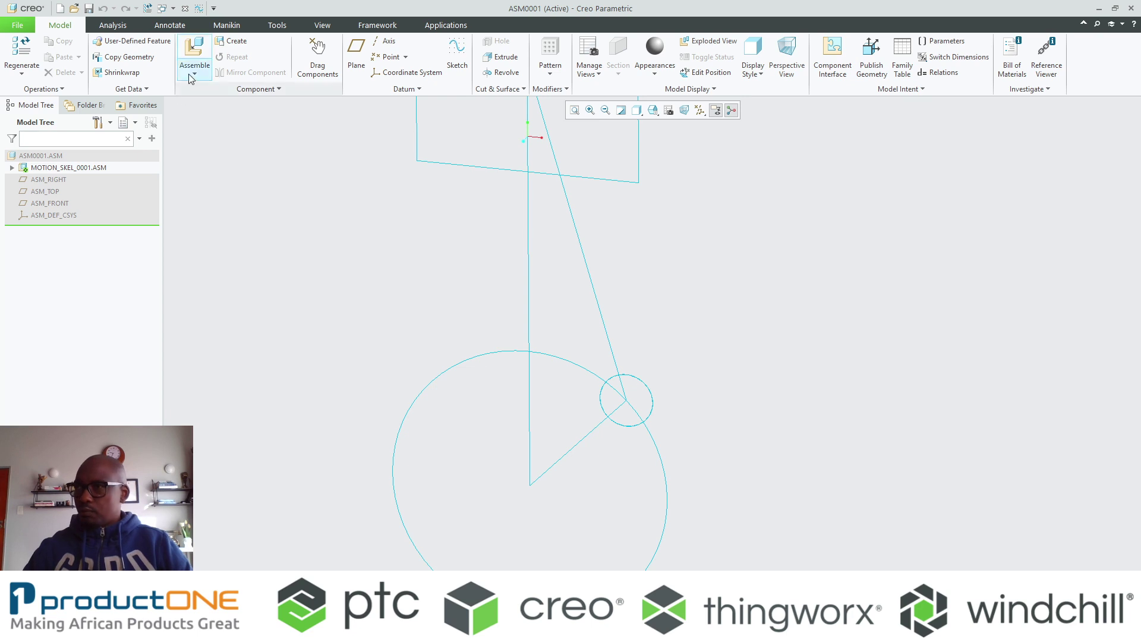
- Create a new skeleton component named CONROD with the Body sub-type
{"action": "left_click", "coordinate": [232, 41]}
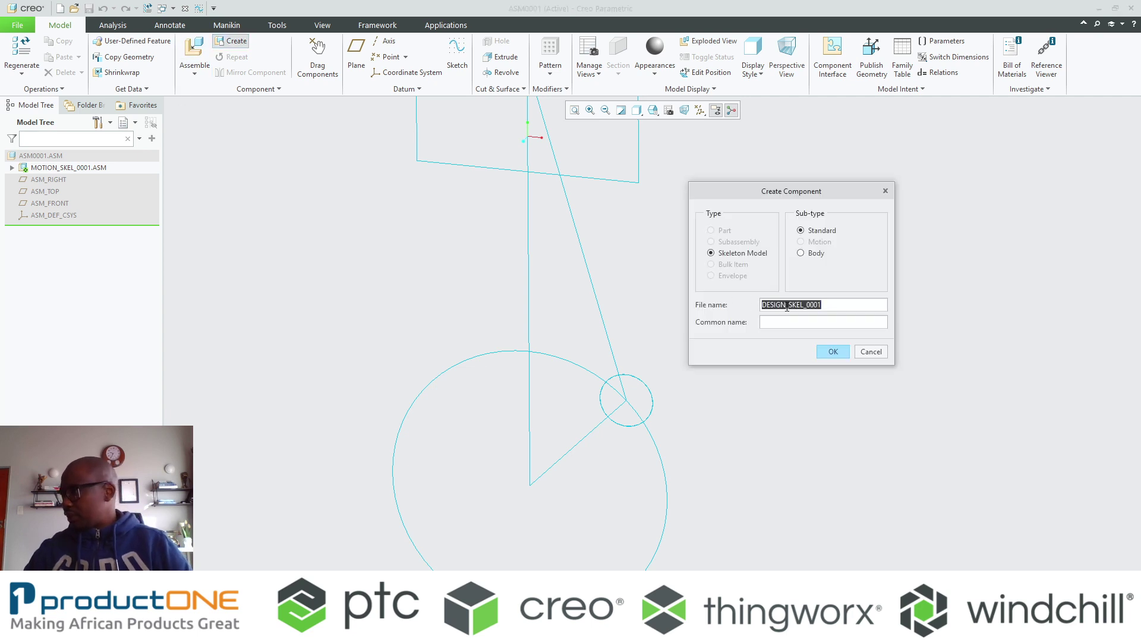
{"action": "left_click_drag", "start_coordinate": [786, 304], "coordinate": [693, 308]}
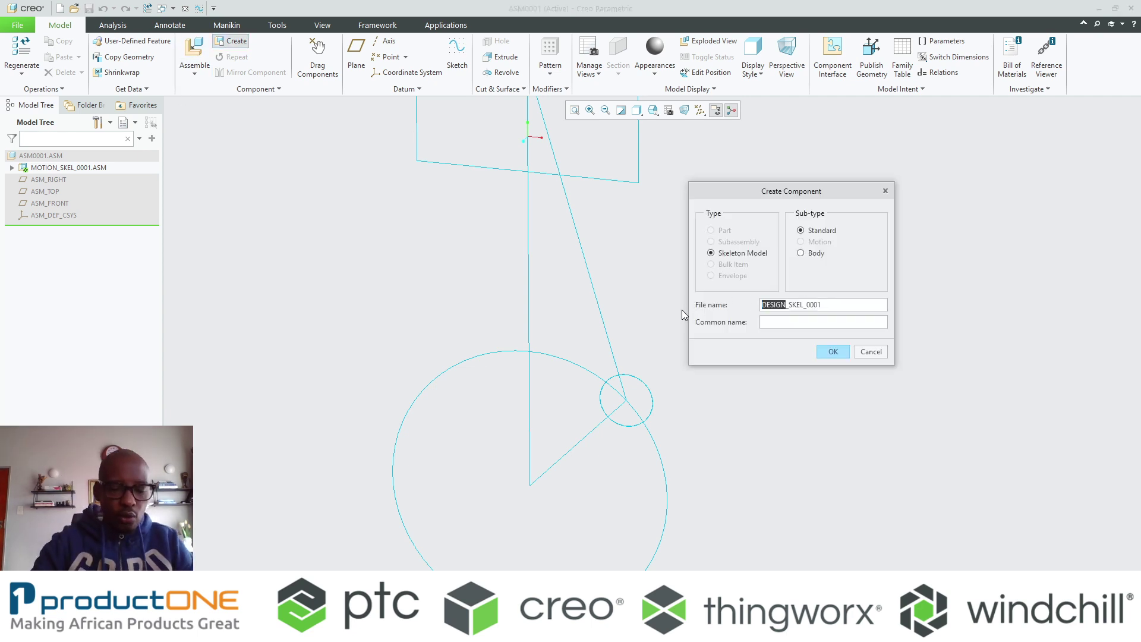
{"action": "type", "text": "CO"}
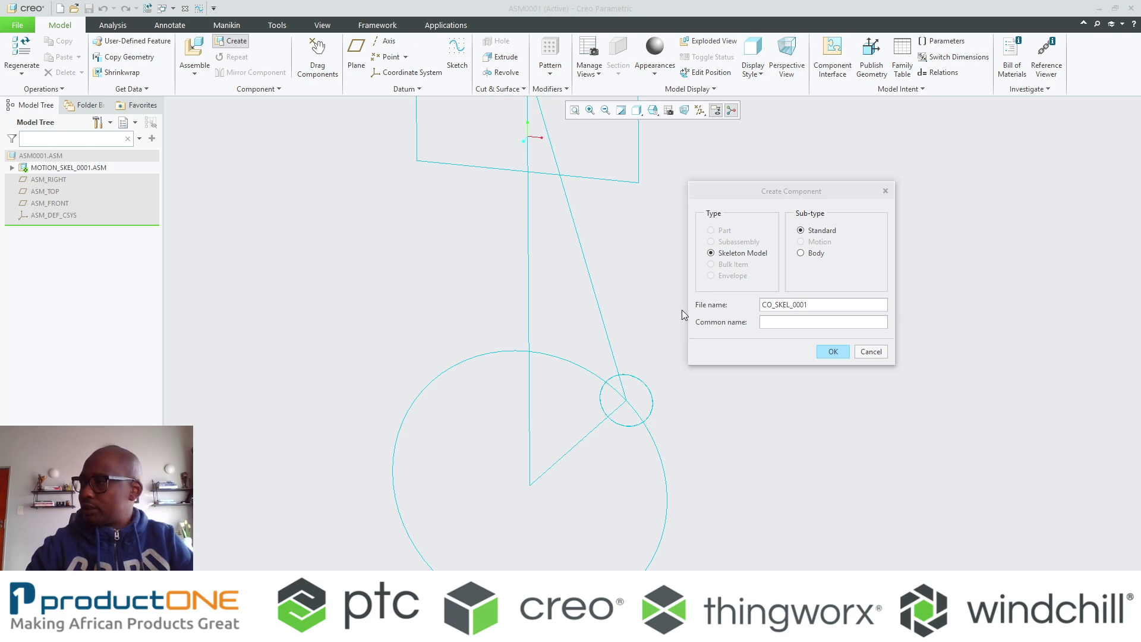
{"action": "type", "text": "N"}
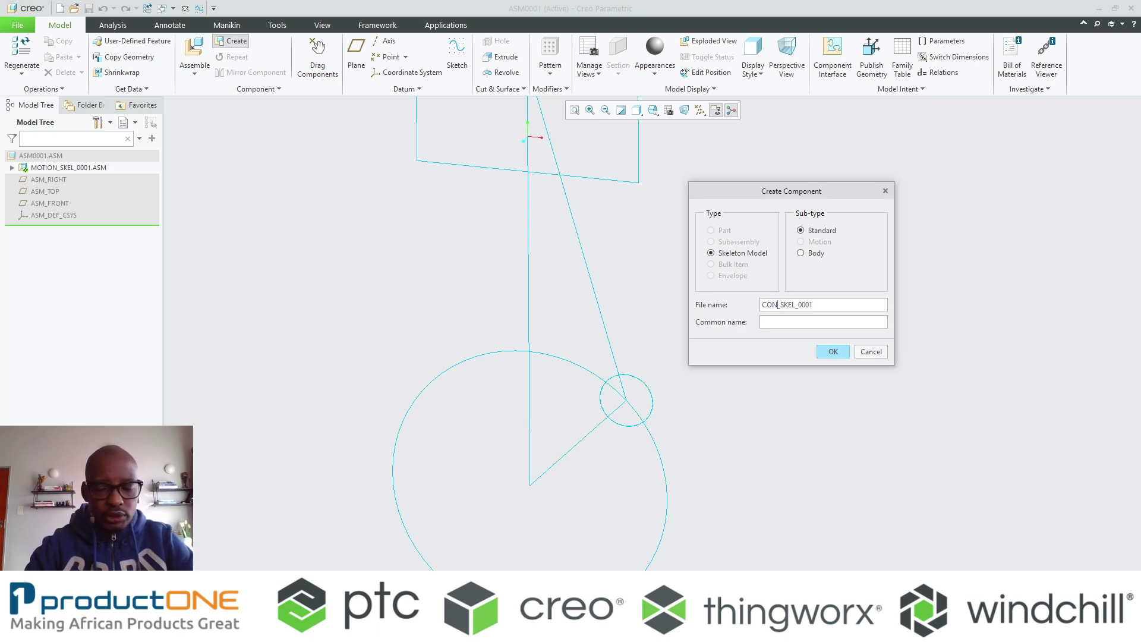
{"action": "type", "text": "ROD"}
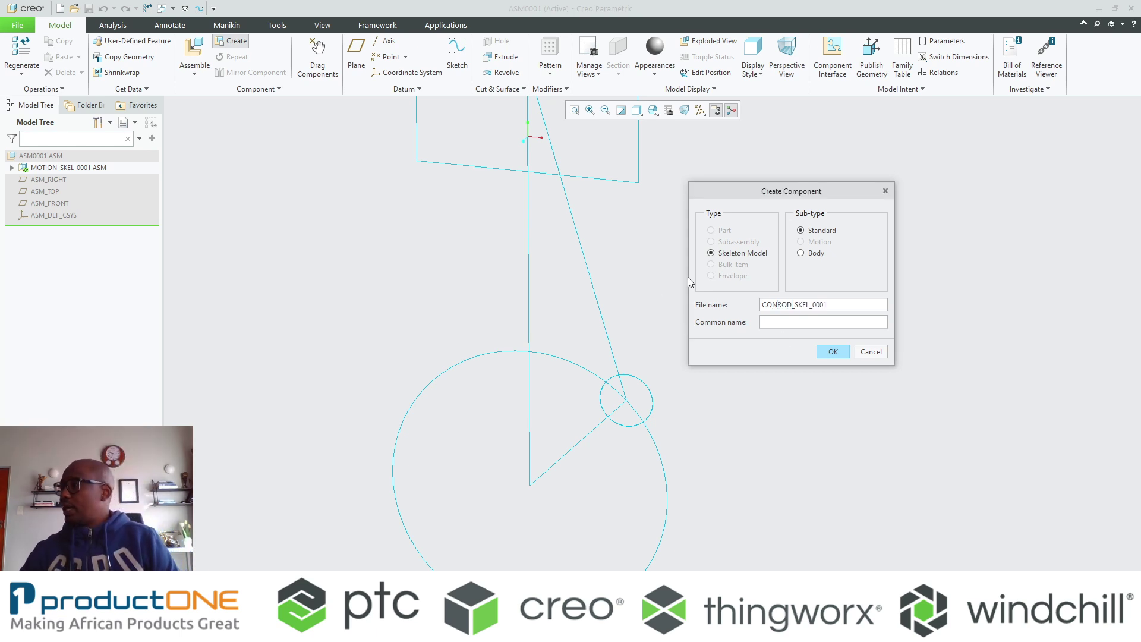
{"action": "left_click", "coordinate": [819, 255]}
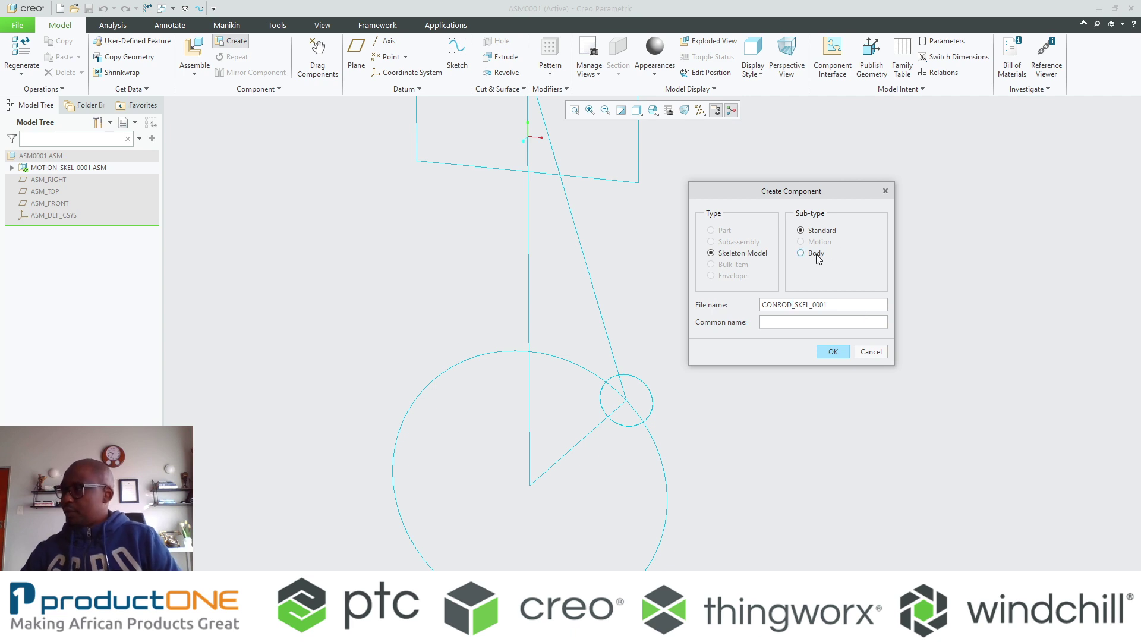
{"action": "left_click", "coordinate": [832, 352]}
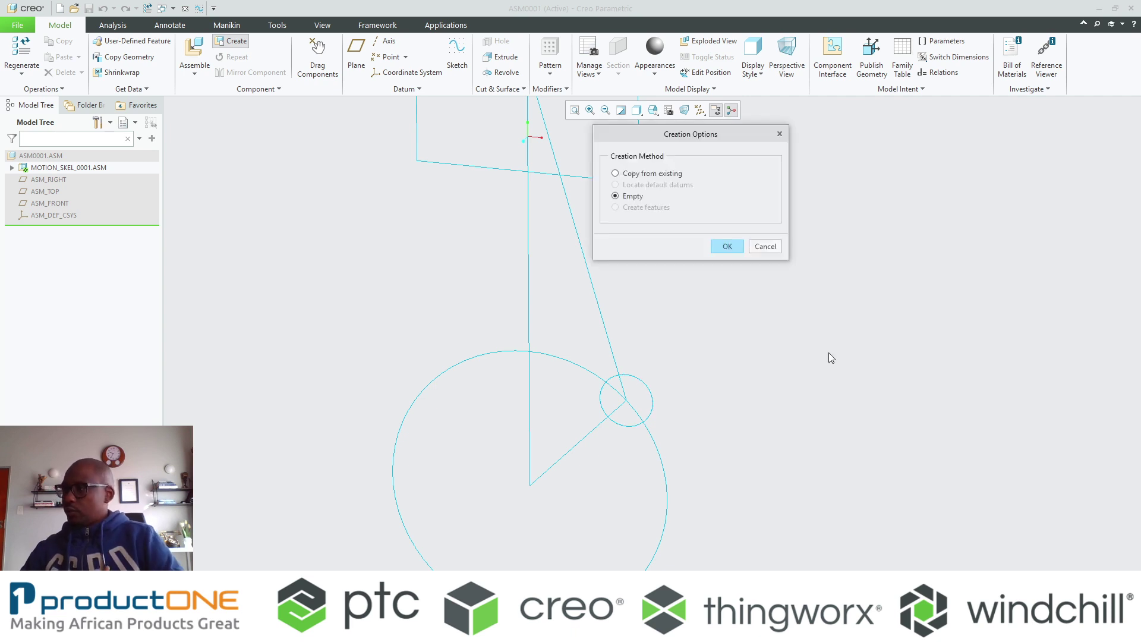
- Build the empty conrod body from the crankpin circle, slanted rod line and top circle
{"action": "left_click", "coordinate": [727, 247]}
{"action": "left_click", "coordinate": [654, 395]}
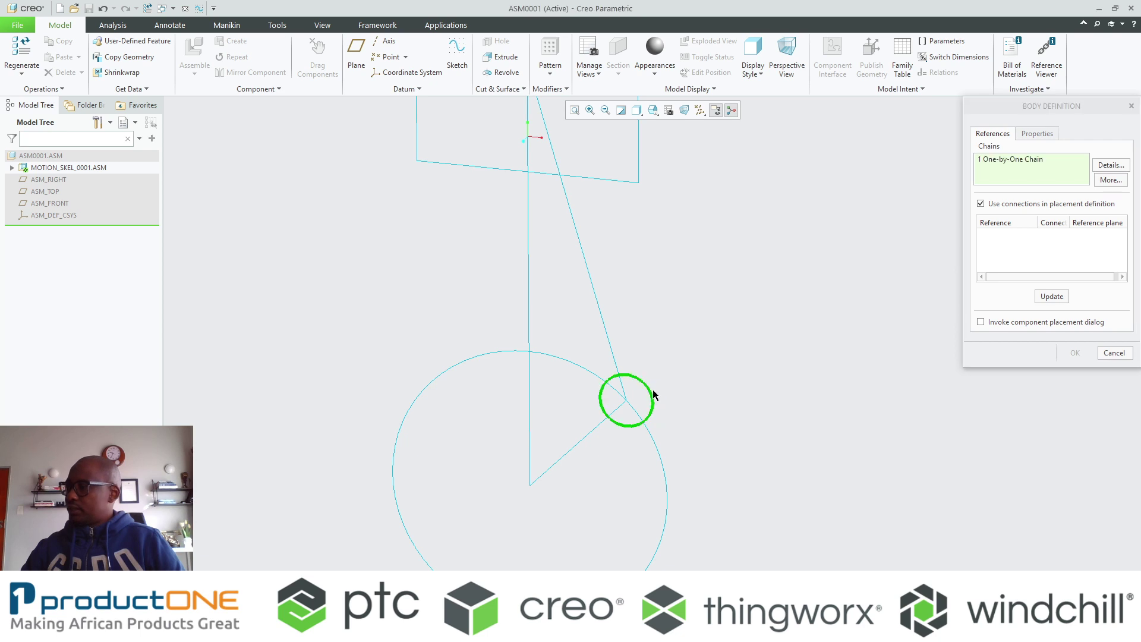
{"action": "left_click", "coordinate": [604, 328]}
{"action": "scroll", "coordinate": [612, 387], "scroll_direction": "up", "scroll_amount": 3}
{"action": "left_click", "coordinate": [577, 219]}
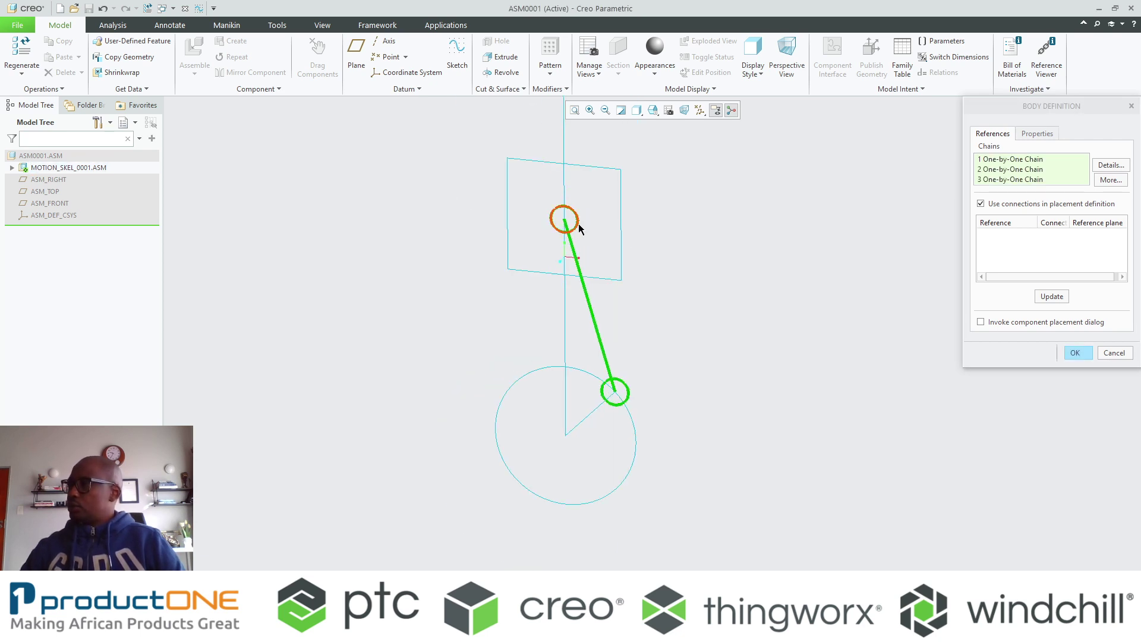
- Generate connections, remove Slot, Bearing and End:Curve rows, keeping only the F8(SKETCH_1) pin
{"action": "left_click", "coordinate": [1049, 298]}
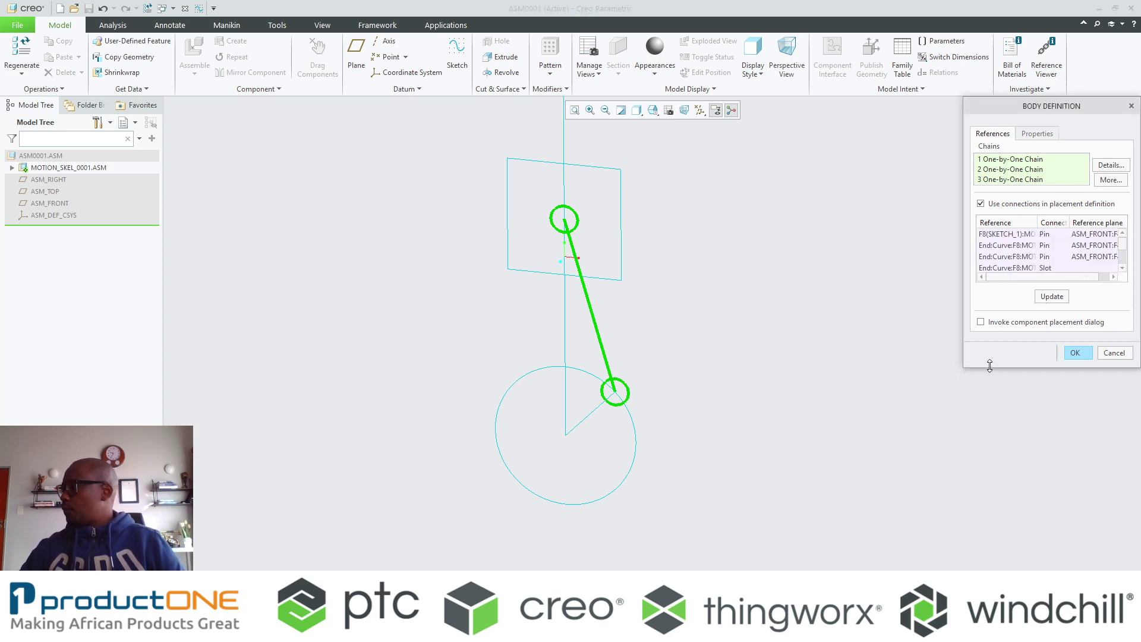
{"action": "left_click_drag", "start_coordinate": [990, 365], "coordinate": [981, 421]}
{"action": "left_click", "coordinate": [1003, 320]}
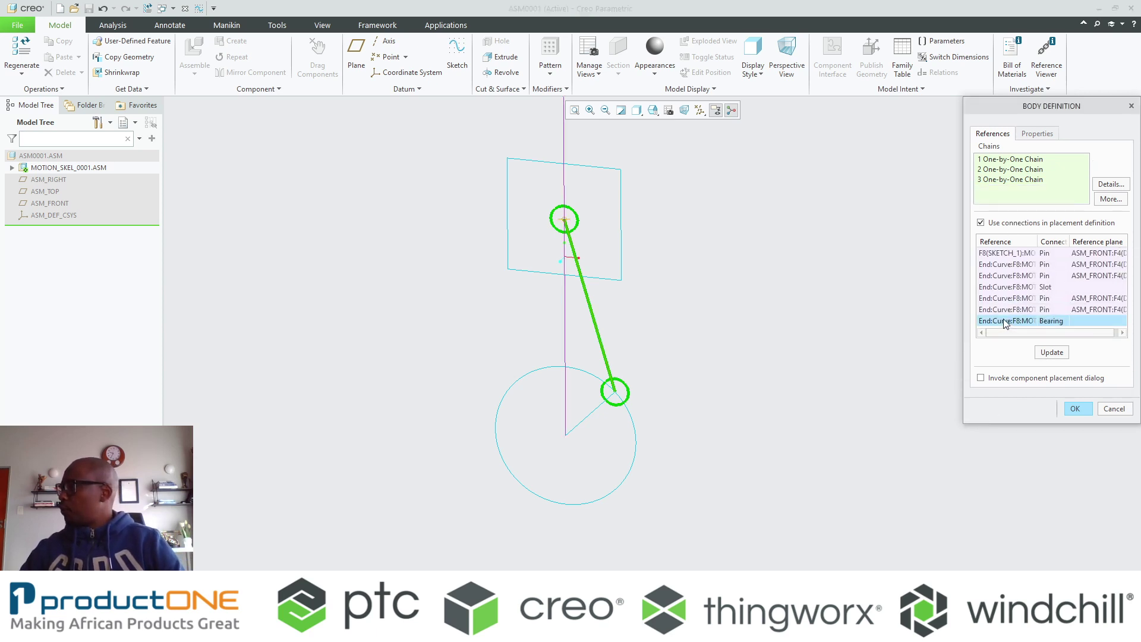
{"action": "left_click", "coordinate": [1005, 287], "text": "shift"}
{"action": "right_click", "coordinate": [1003, 289]}
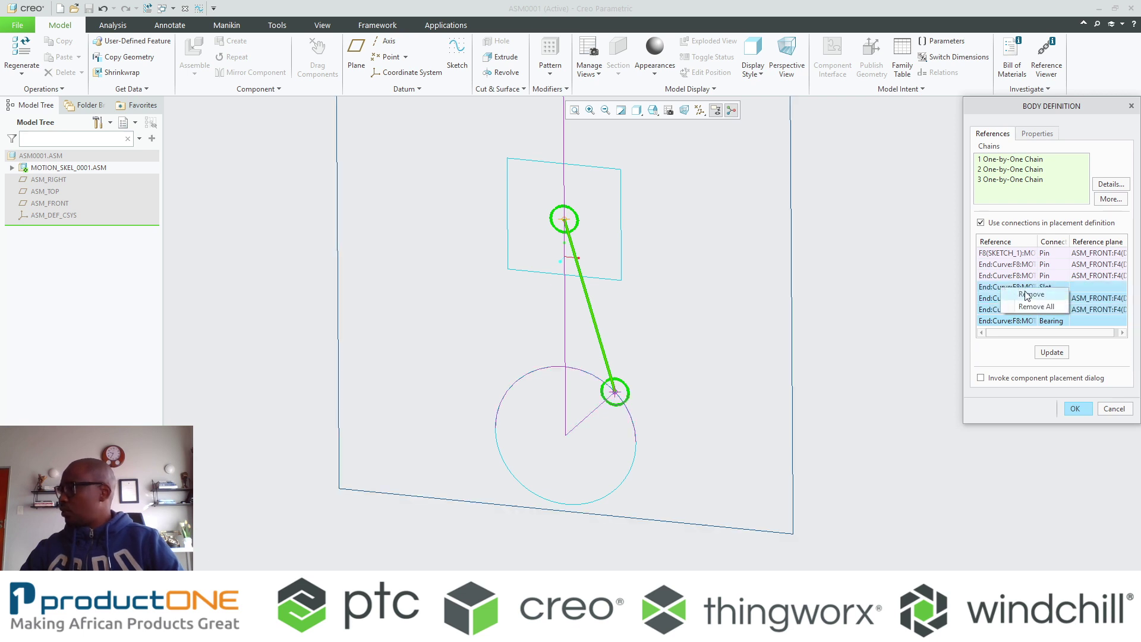
{"action": "left_click", "coordinate": [1027, 295]}
{"action": "left_click", "coordinate": [1014, 270]}
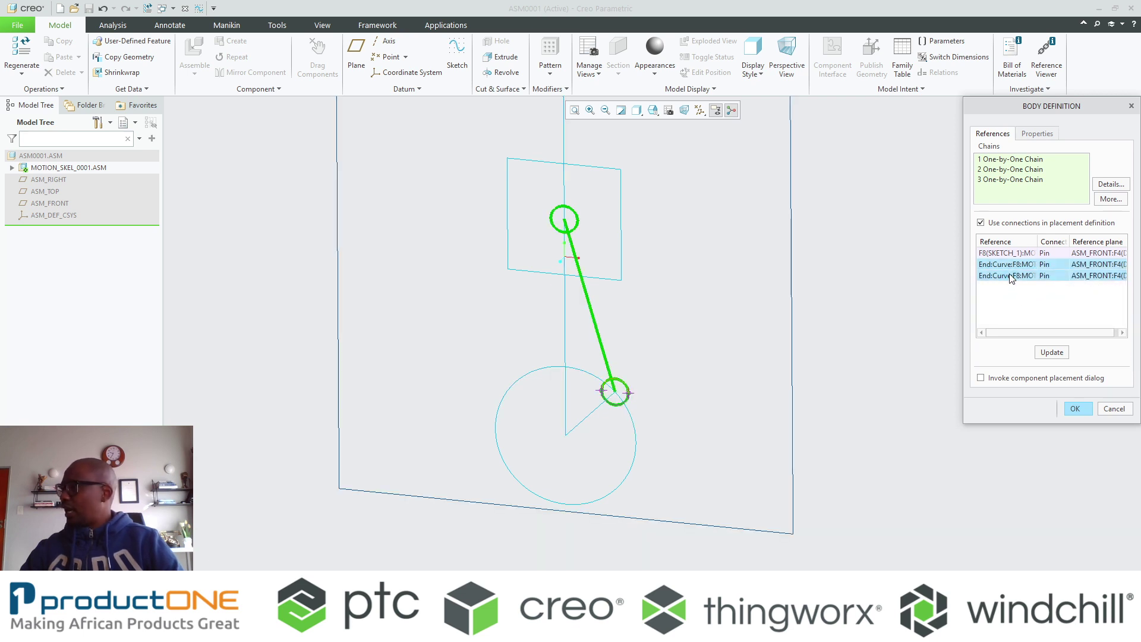
{"action": "right_click", "coordinate": [1011, 277]}
{"action": "left_click", "coordinate": [1034, 282]}
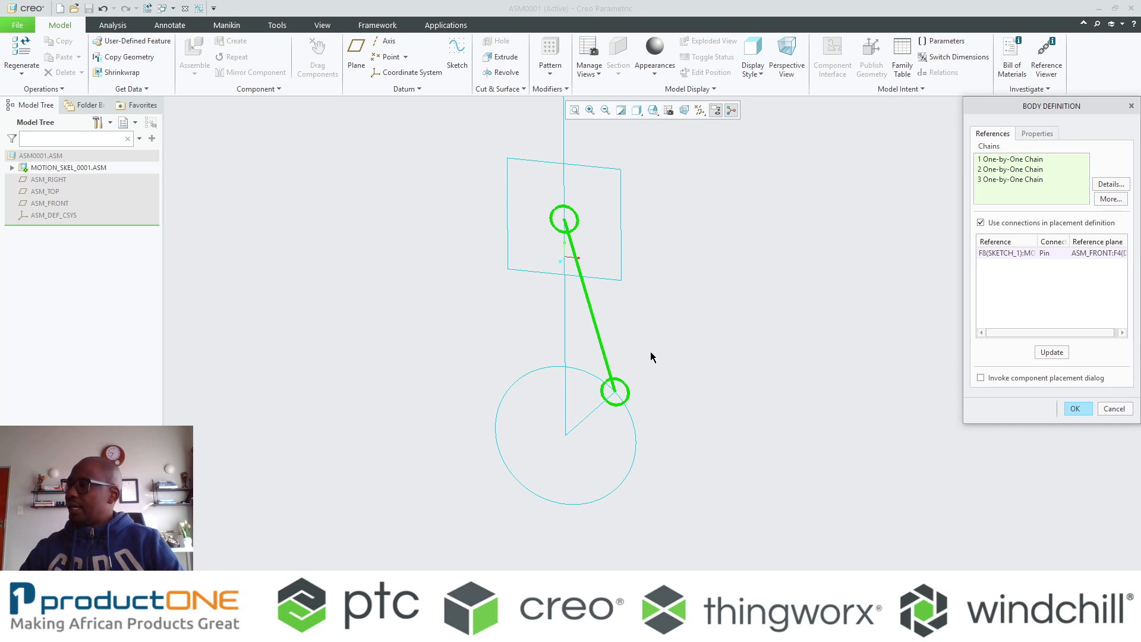
{"action": "left_click", "coordinate": [1023, 253]}
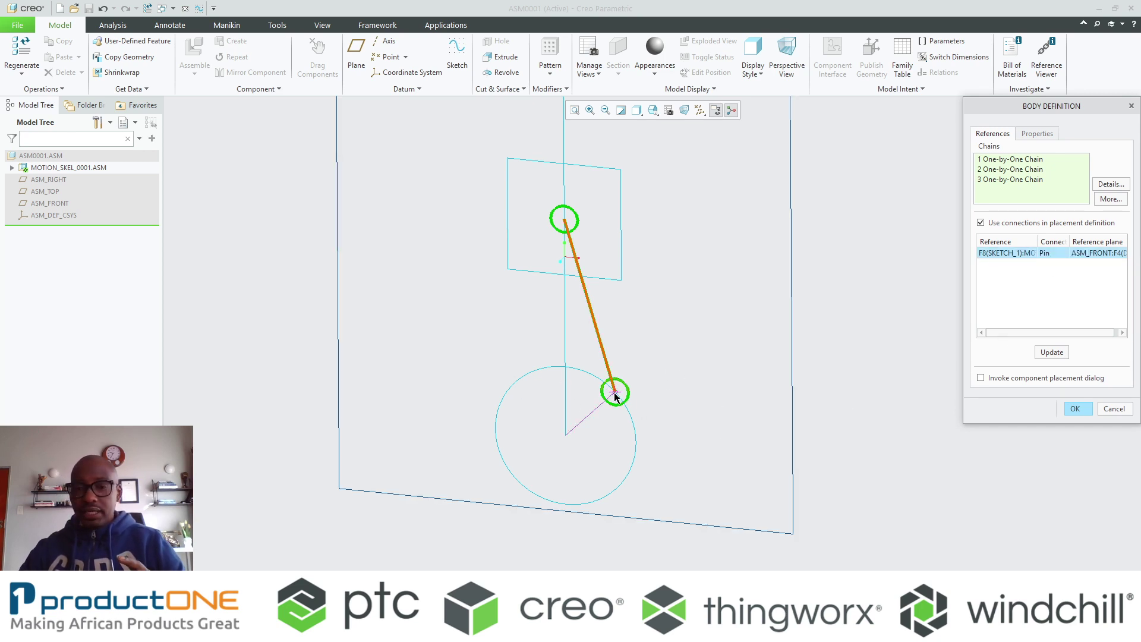
{"action": "left_click", "coordinate": [1077, 409]}
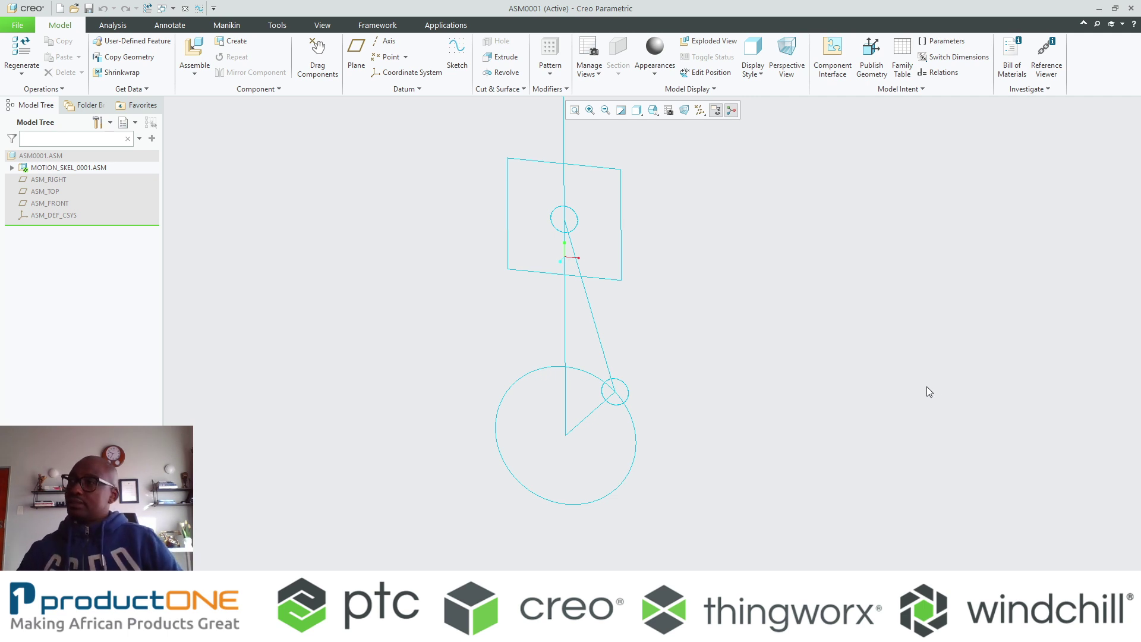
- Create a new skeleton component named PISTON, replacing the DESIGN prefix
{"action": "left_click", "coordinate": [233, 43]}
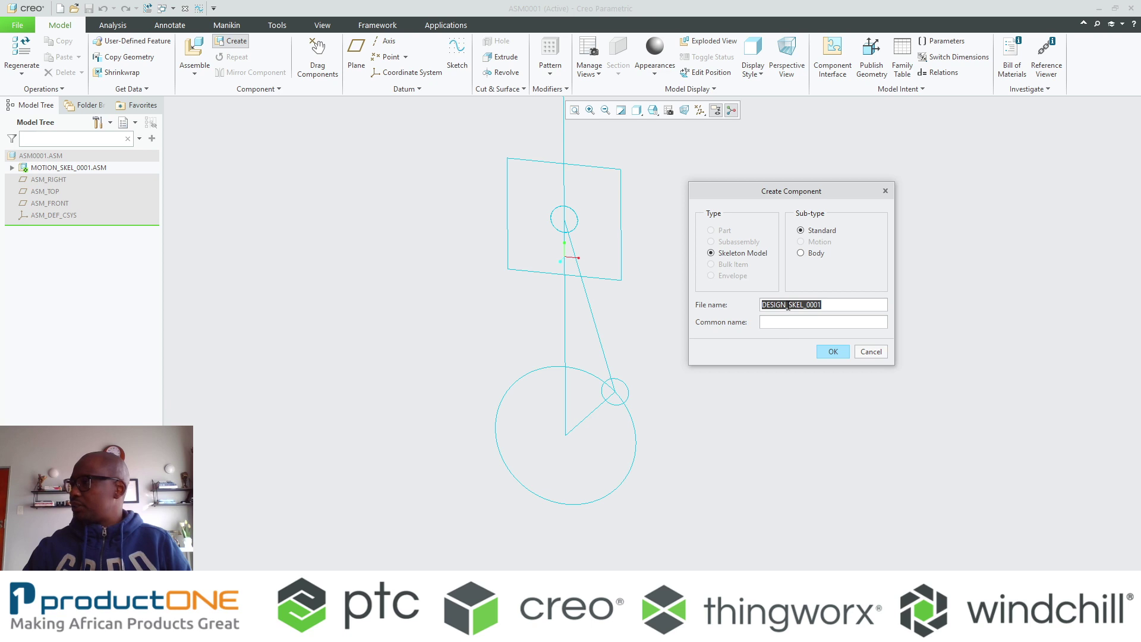
{"action": "left_click_drag", "start_coordinate": [789, 304], "coordinate": [822, 304]}
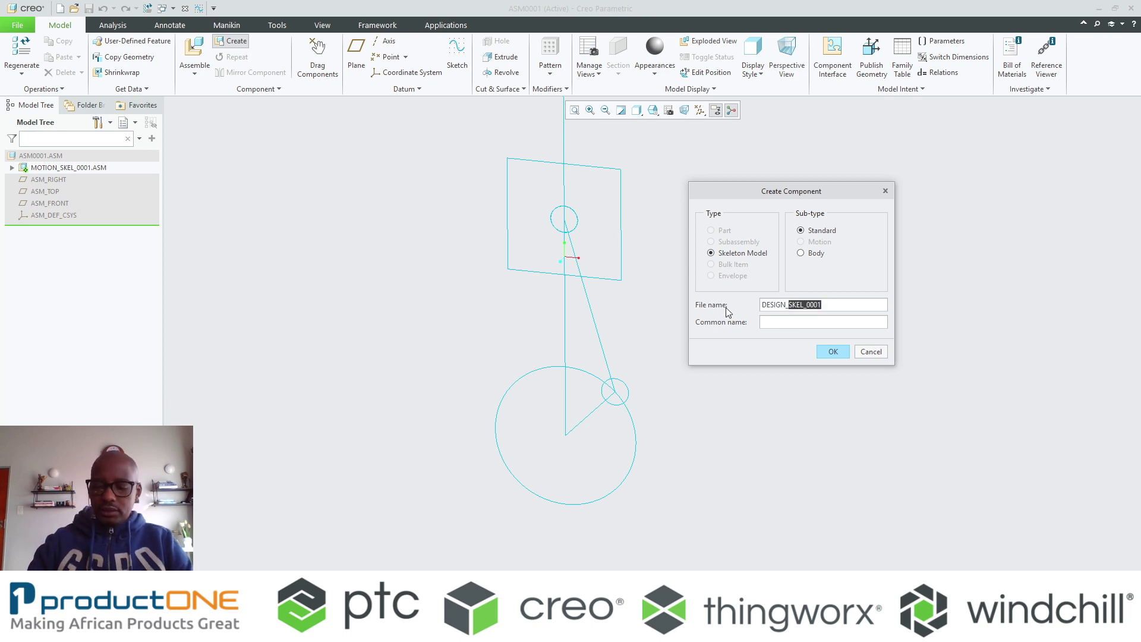
{"action": "key", "text": "End"}
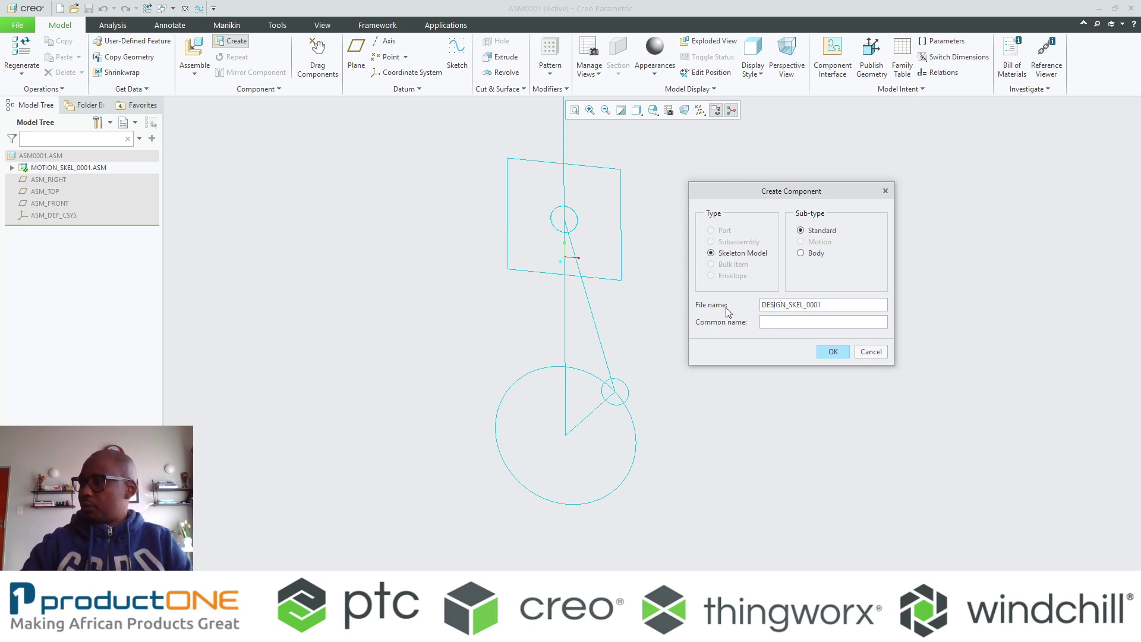
{"action": "key", "text": "Home"}
{"action": "key", "text": "Delete"}
{"action": "key", "text": "Delete"}
{"action": "key", "text": "Delete"}
{"action": "key", "text": "Delete"}
{"action": "key", "text": "Delete"}
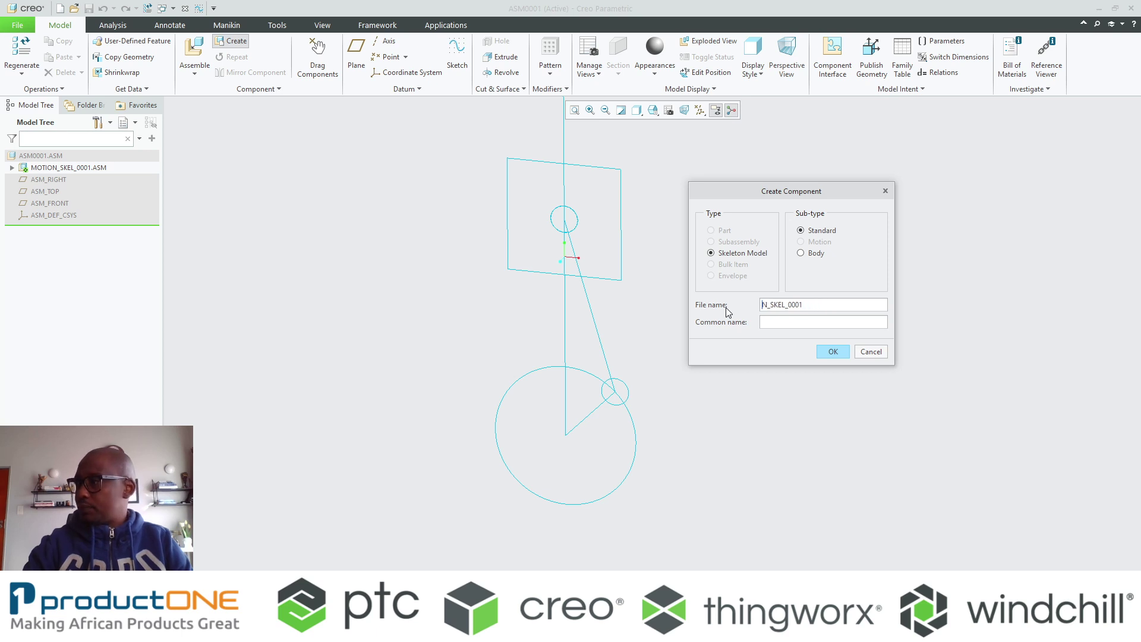
{"action": "type", "text": "PISTON"}
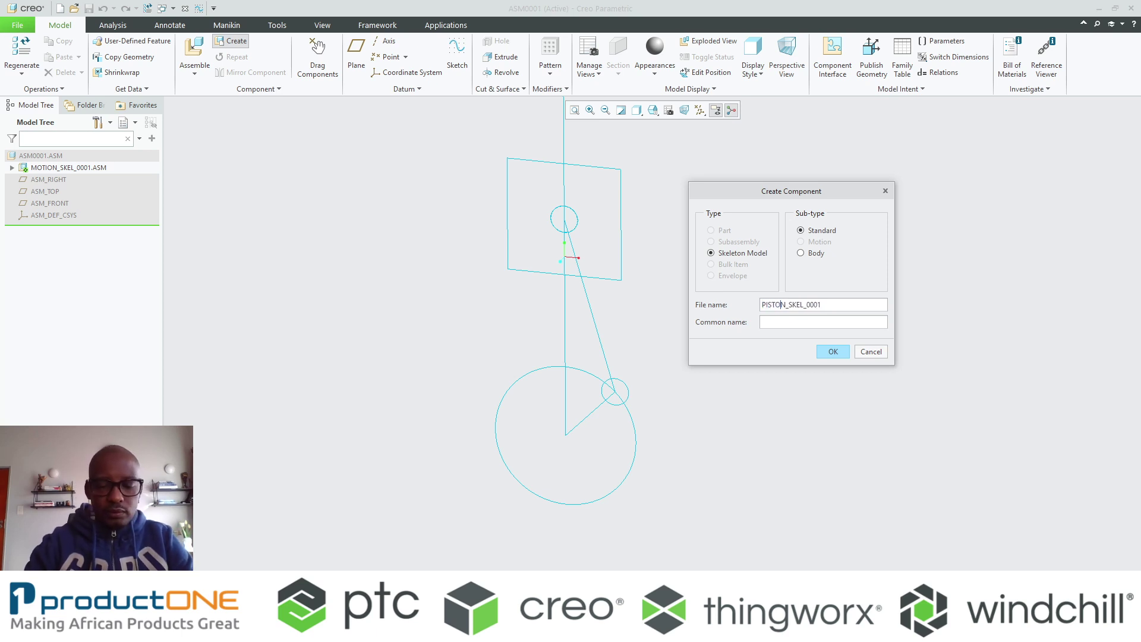
{"action": "key", "text": "Delete"}
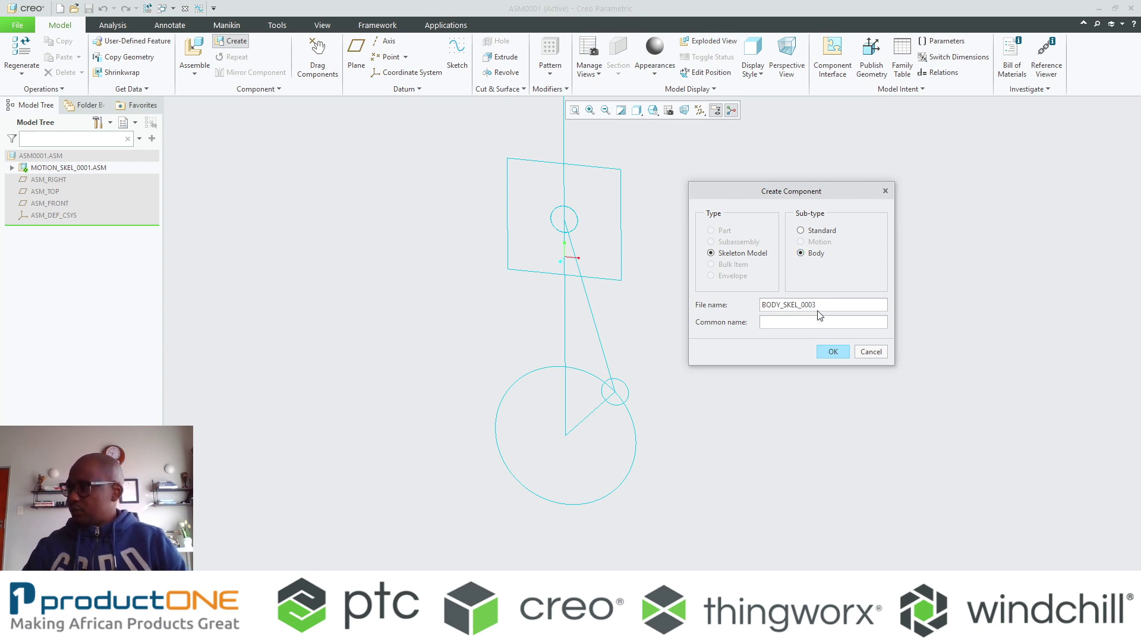
{"action": "left_click", "coordinate": [831, 350]}
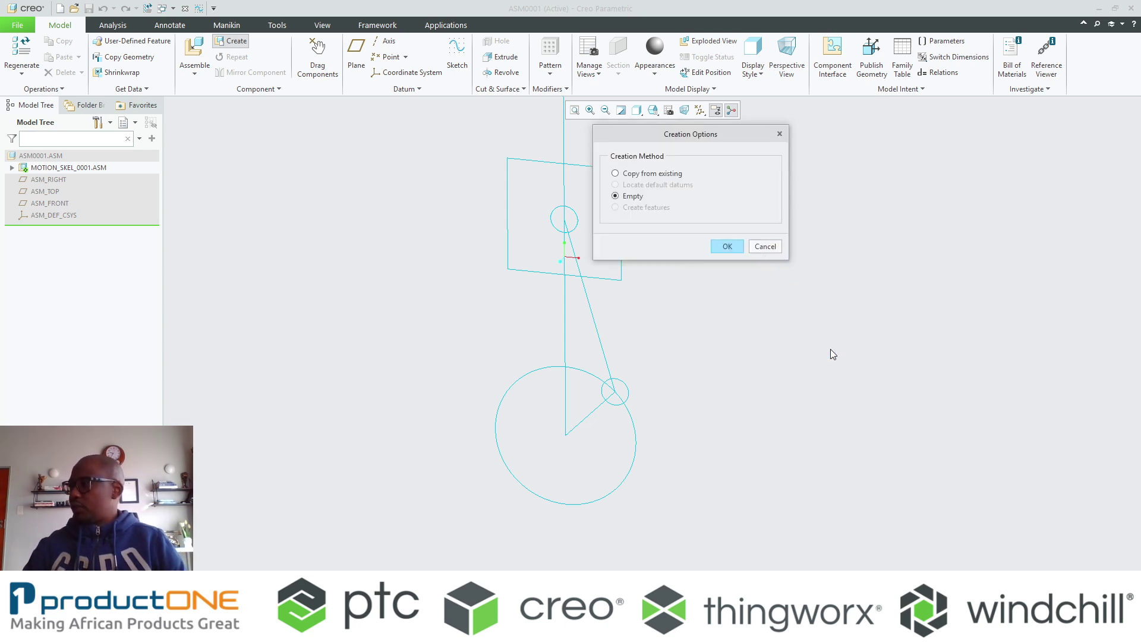
- Build the empty piston body from the plane outline, vertical line and small circle
{"action": "left_click", "coordinate": [735, 252]}
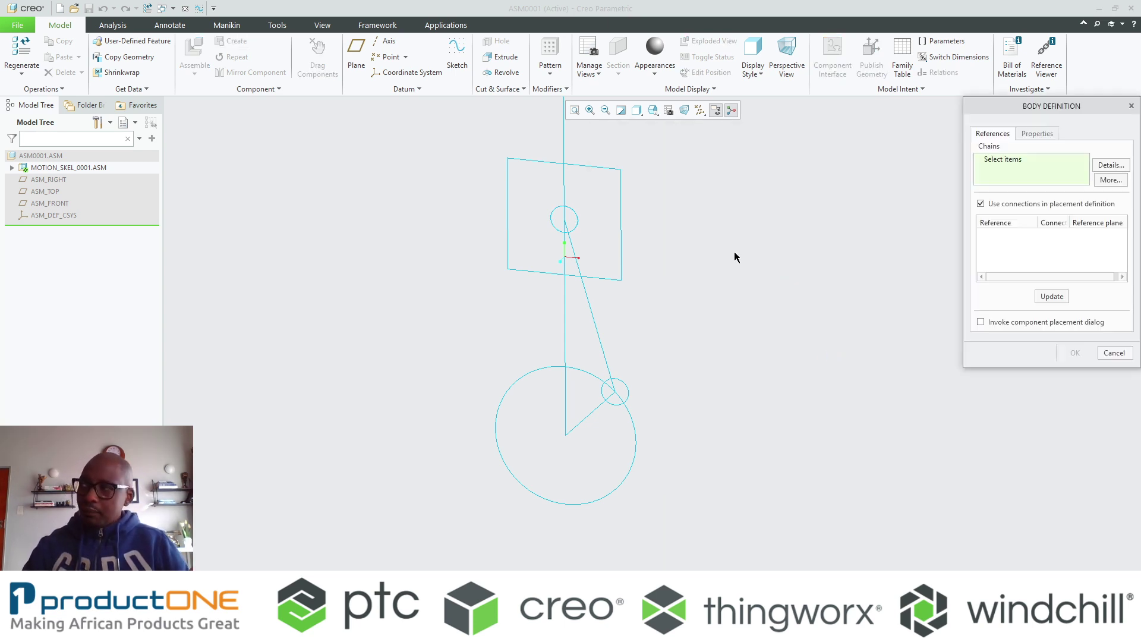
{"action": "left_click", "coordinate": [620, 235]}
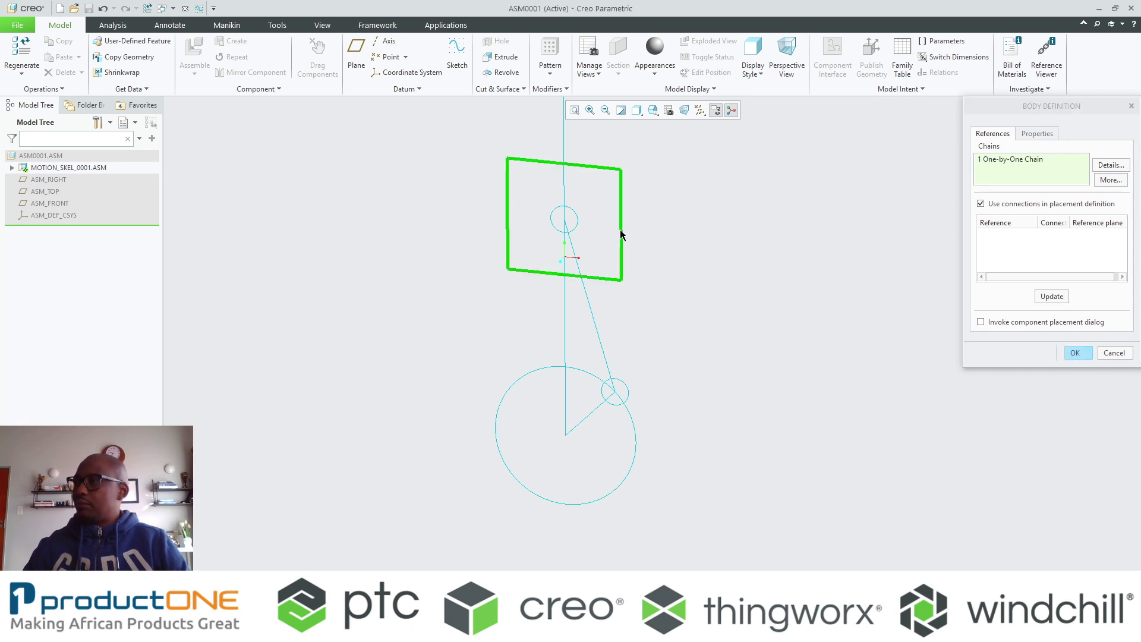
{"action": "left_click", "coordinate": [564, 196]}
{"action": "left_click", "coordinate": [575, 217]}
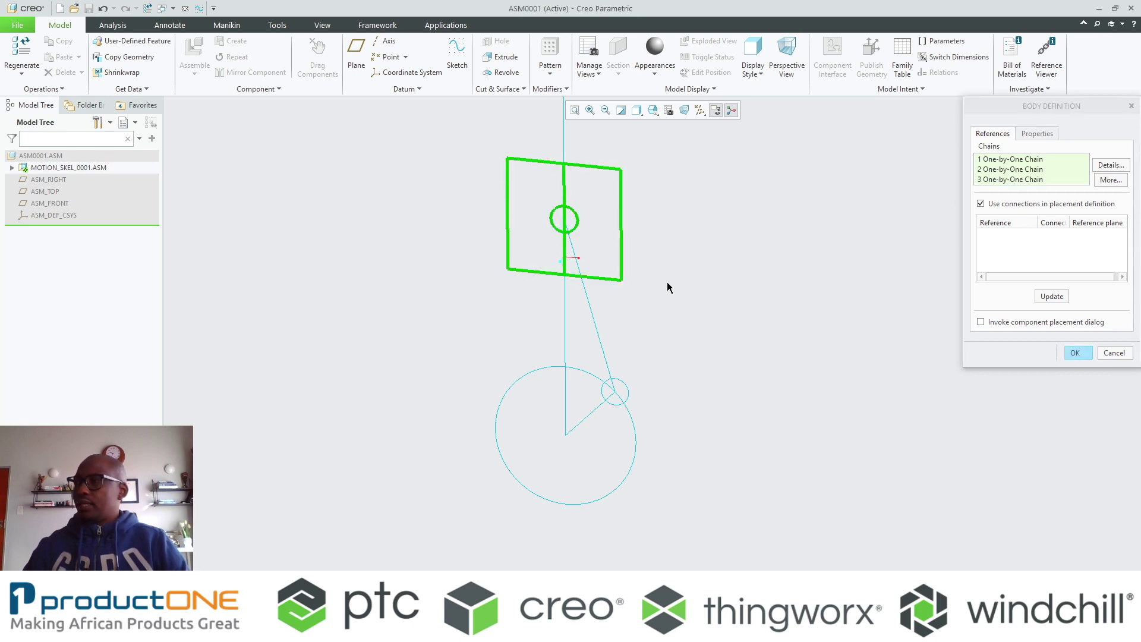
- Generate the piston's connections and remove the two End:Curve pin connections
{"action": "left_click", "coordinate": [1053, 297]}
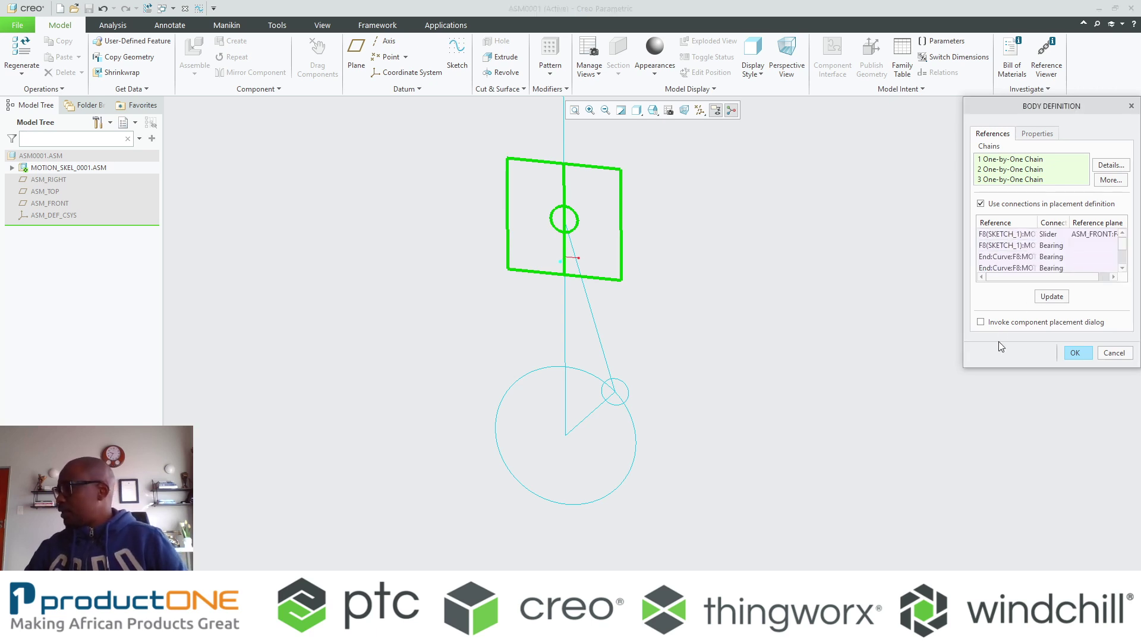
{"action": "left_click", "coordinate": [994, 373]}
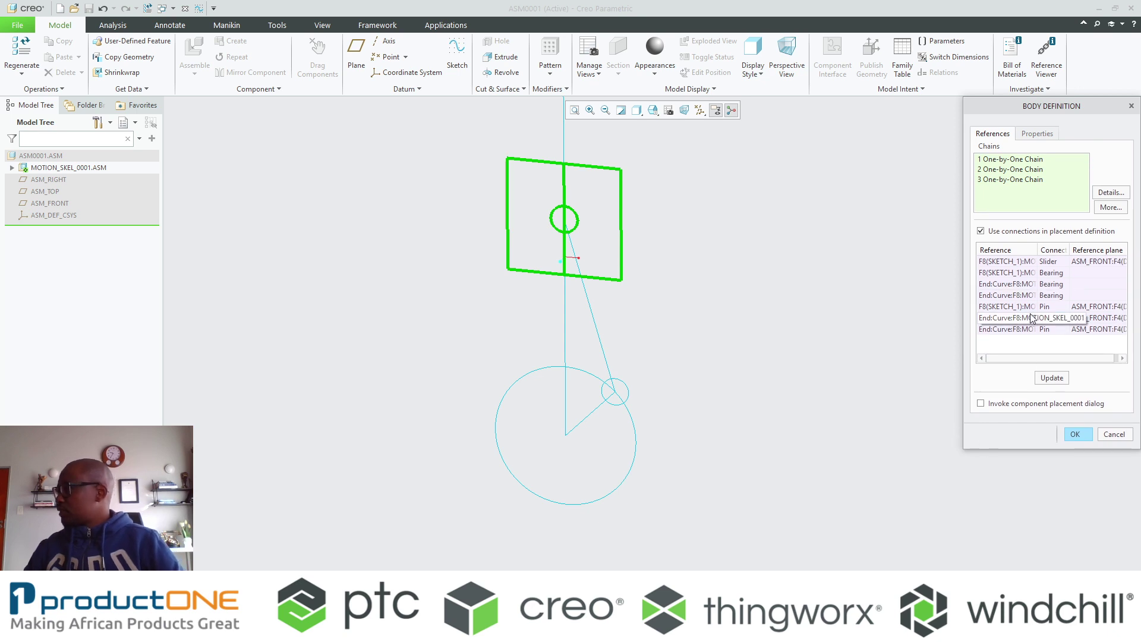
{"action": "left_click", "coordinate": [1033, 318]}
{"action": "right_click", "coordinate": [1020, 328]}
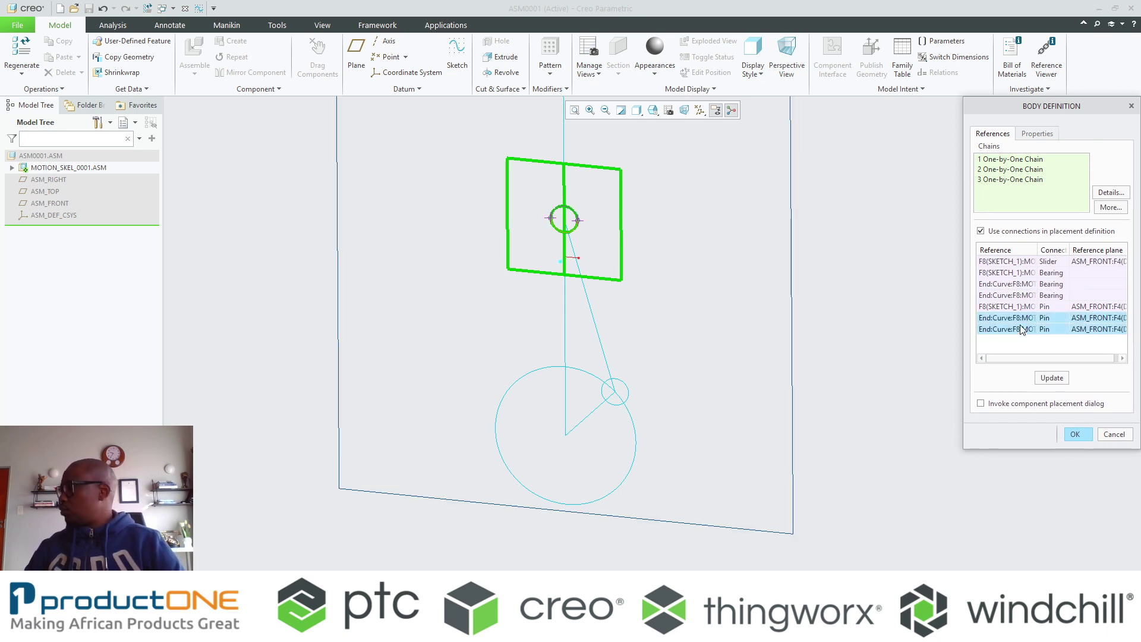
{"action": "left_click", "coordinate": [1023, 331]}
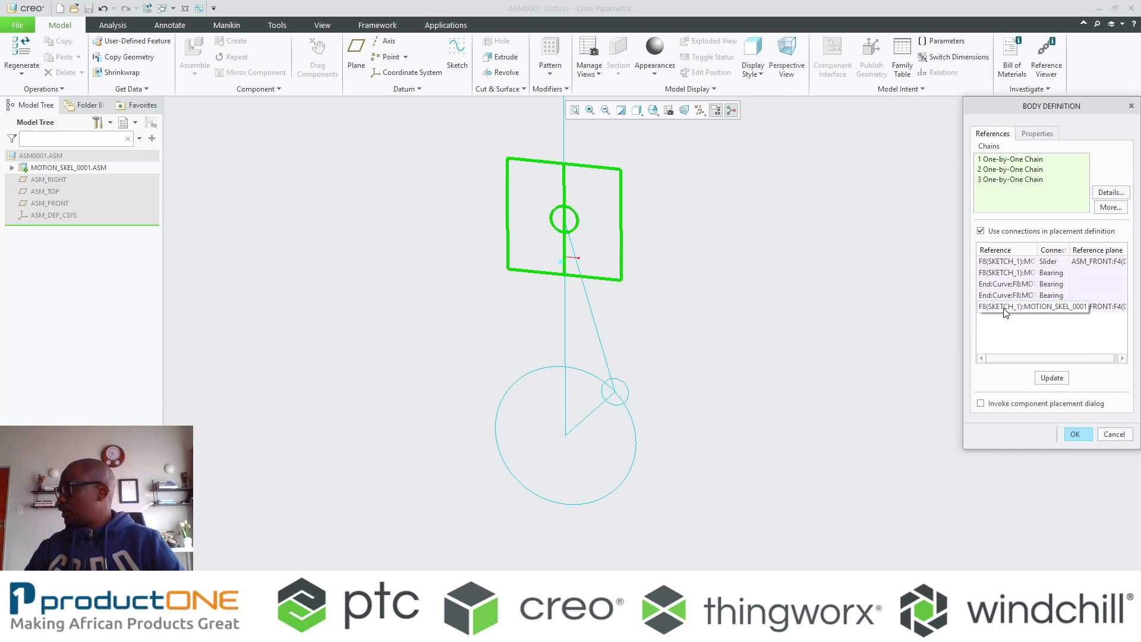
{"action": "left_click", "coordinate": [1004, 308]}
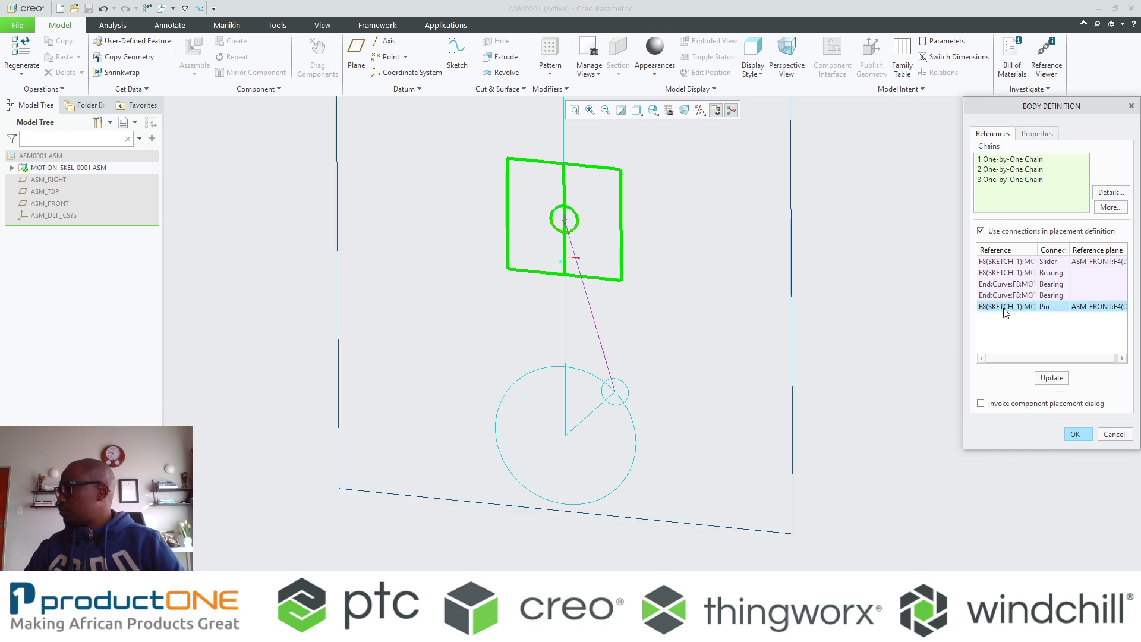
- Change the remaining pin to a Cylinder joint, delete the three Bearing connections, and finish
{"action": "left_click", "coordinate": [1063, 309]}
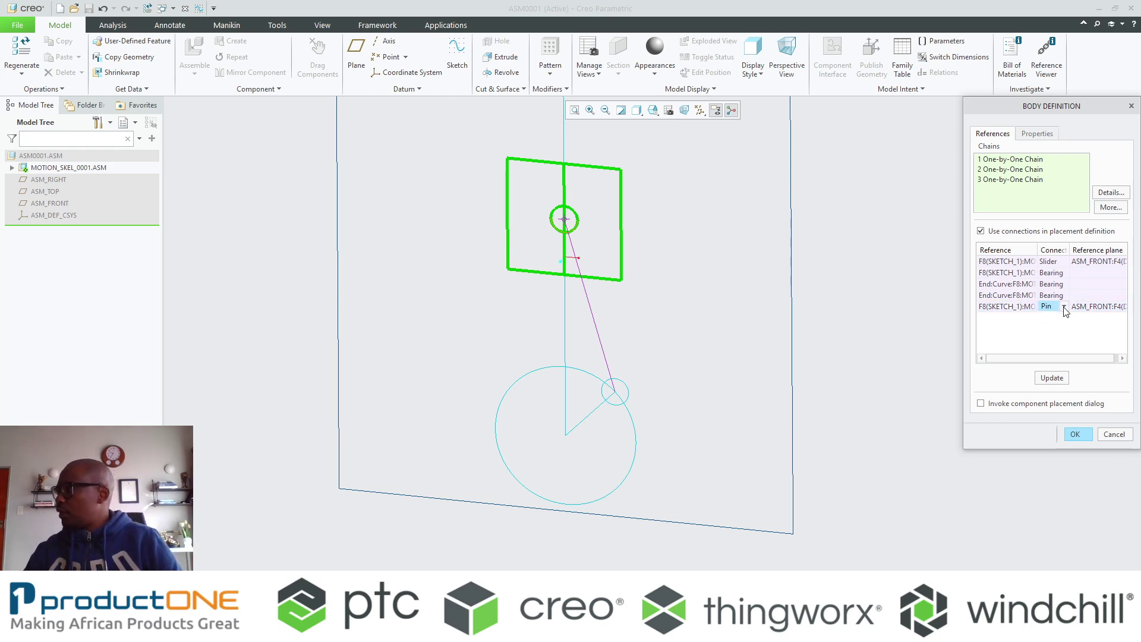
{"action": "left_click", "coordinate": [1058, 328]}
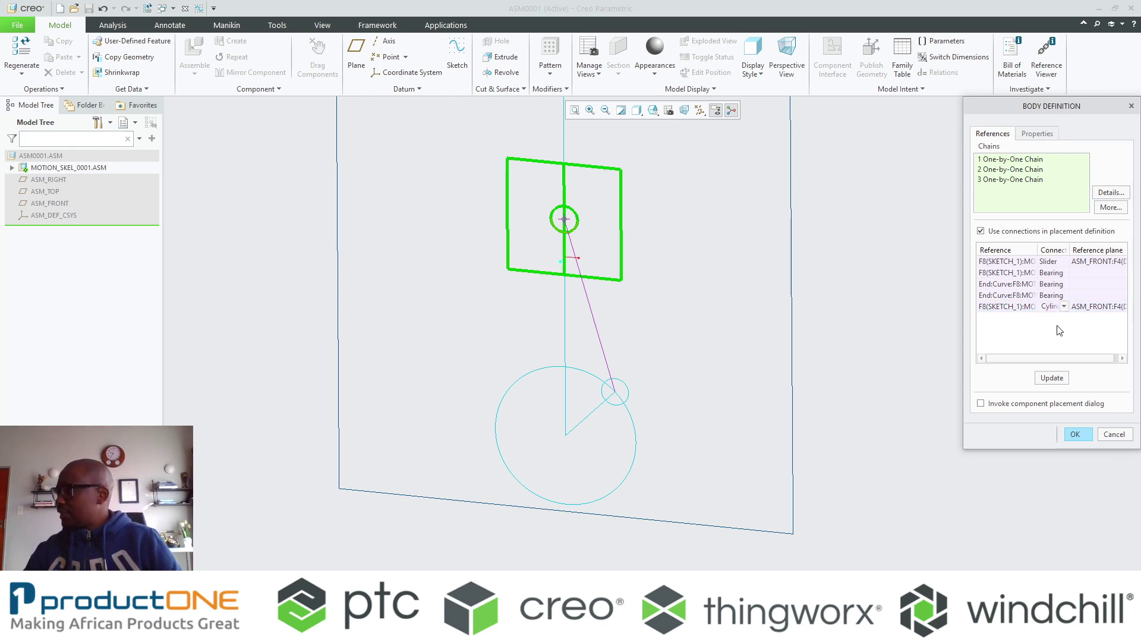
{"action": "left_click", "coordinate": [1017, 297]}
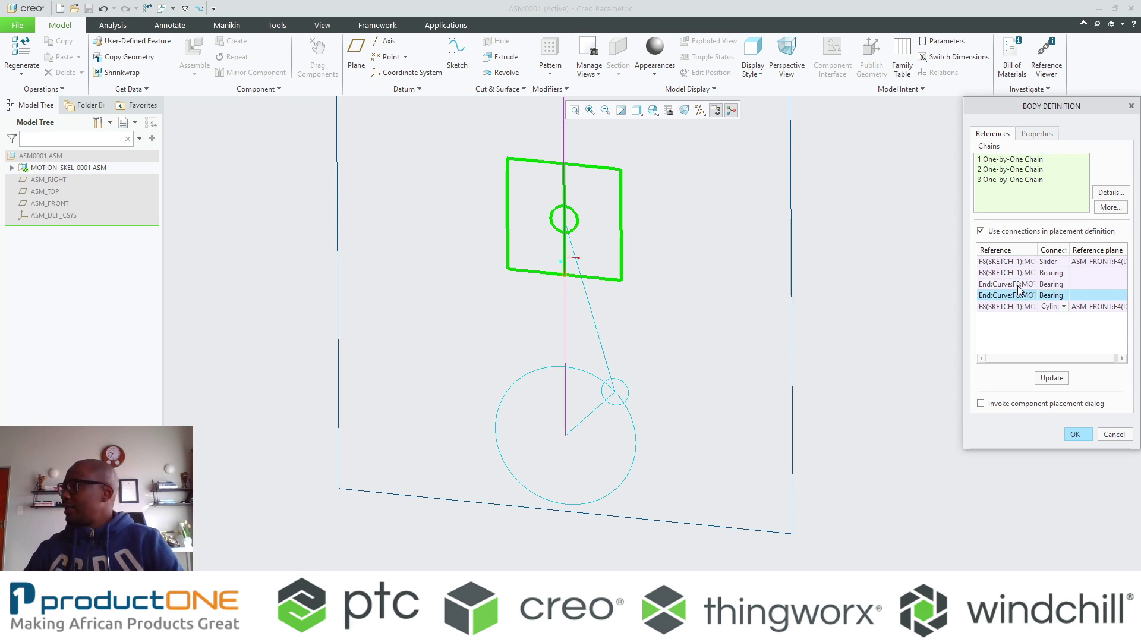
{"action": "left_click", "coordinate": [1018, 276], "text": "shift"}
{"action": "right_click", "coordinate": [1018, 280]}
{"action": "left_click", "coordinate": [1039, 293]}
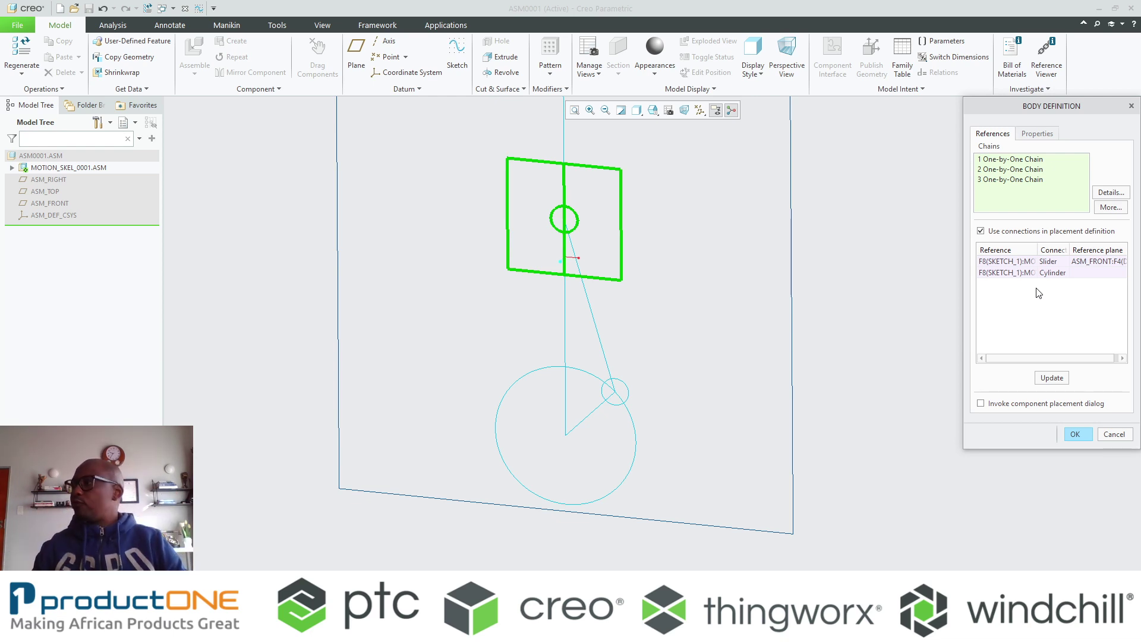
{"action": "left_click", "coordinate": [1079, 435]}
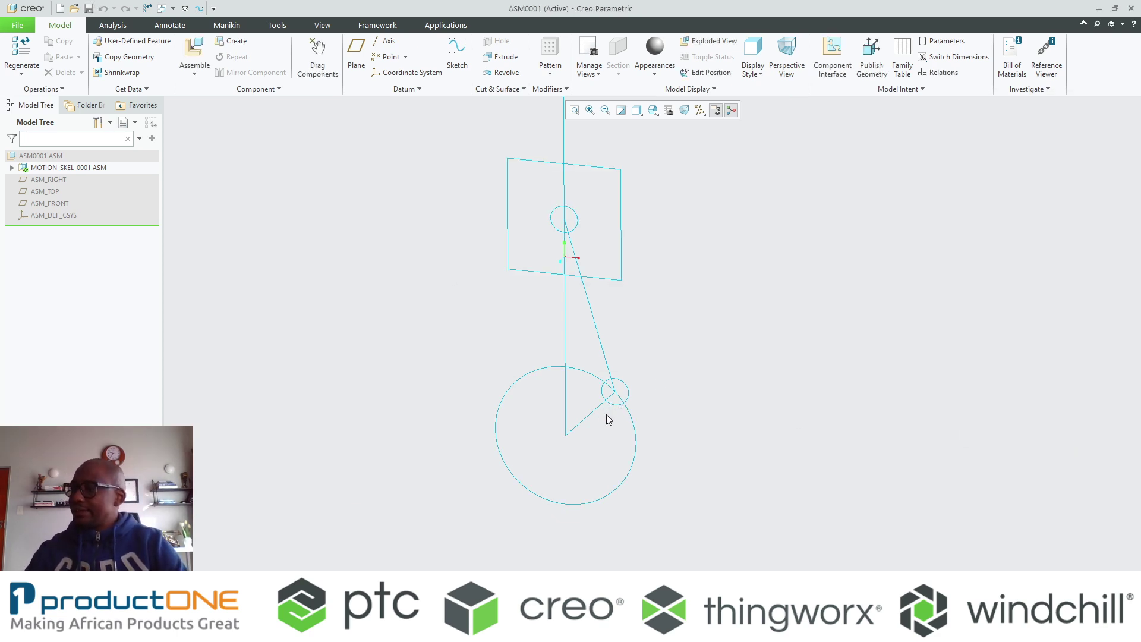
- Swing the skeleton crank, compare with the ENGINE assembly's crank motion, then return to ASM0001.ASM
{"action": "left_click_drag", "start_coordinate": [622, 400], "coordinate": [451, 588]}
{"action": "left_click_drag", "start_coordinate": [523, 488], "coordinate": [638, 439]}
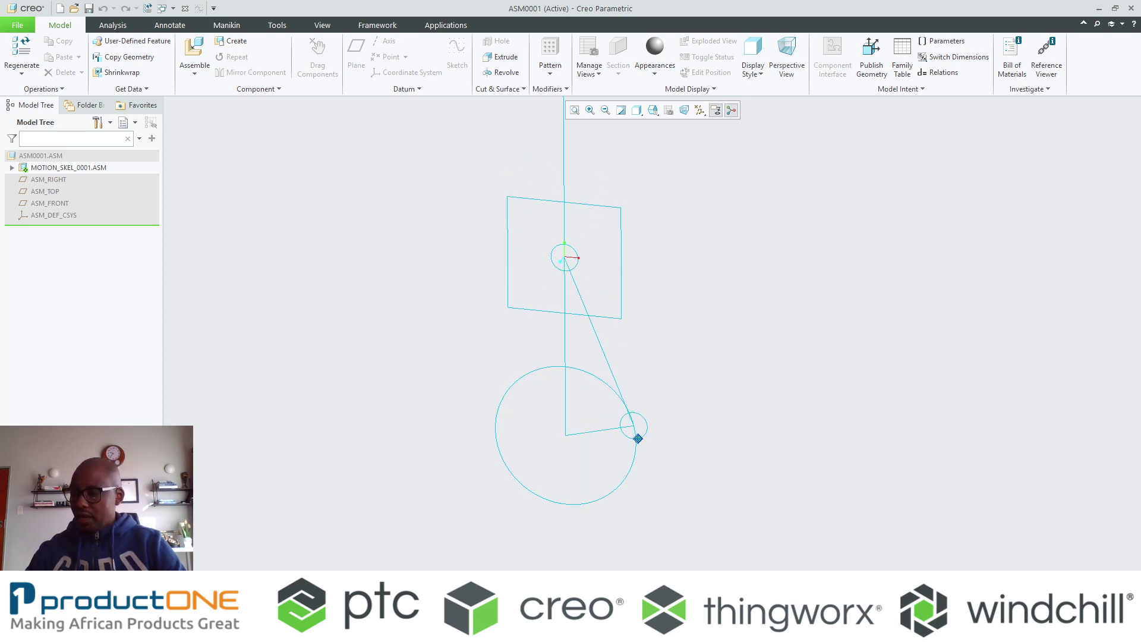
{"action": "left_click", "coordinate": [353, 545]}
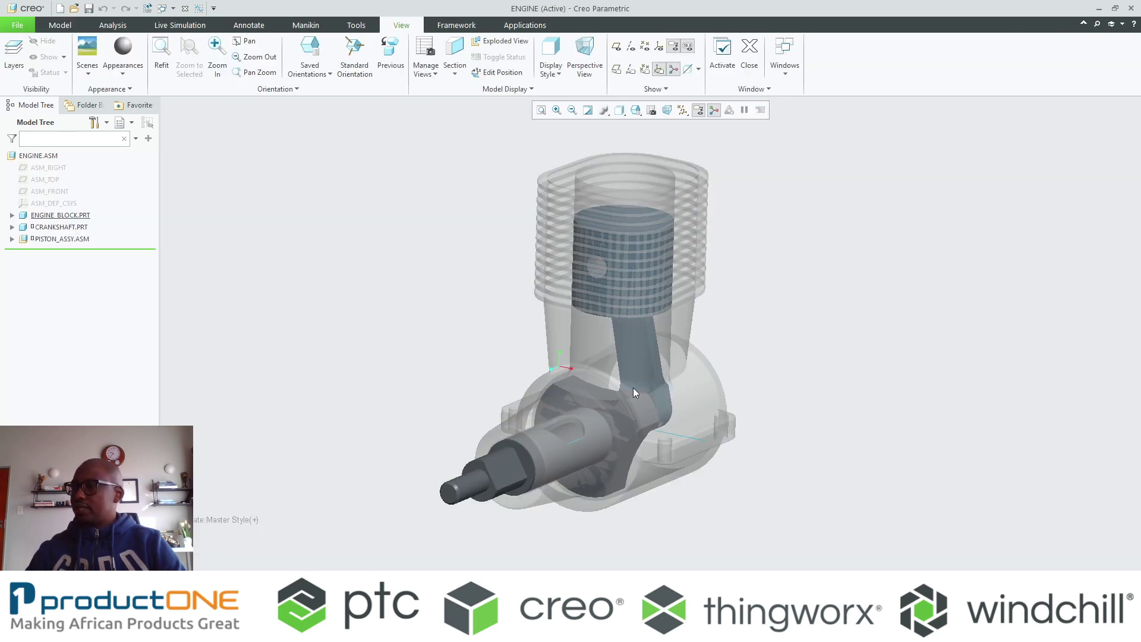
{"action": "mouse_move", "coordinate": [539, 458]}
{"action": "left_mouse_down"}
{"action": "mouse_move", "coordinate": [423, 481]}
{"action": "mouse_move", "coordinate": [568, 543]}
{"action": "mouse_move", "coordinate": [466, 349]}
{"action": "mouse_move", "coordinate": [537, 545]}
{"action": "mouse_move", "coordinate": [326, 384]}
{"action": "mouse_move", "coordinate": [598, 512]}
{"action": "left_mouse_up"}
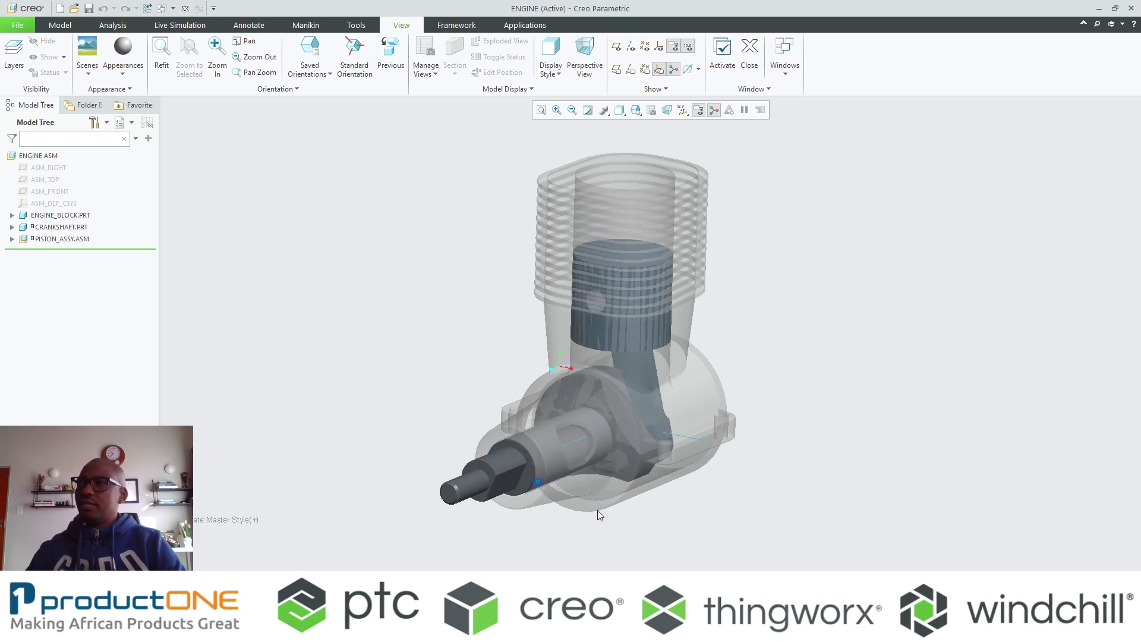
{"action": "left_click", "coordinate": [172, 9]}
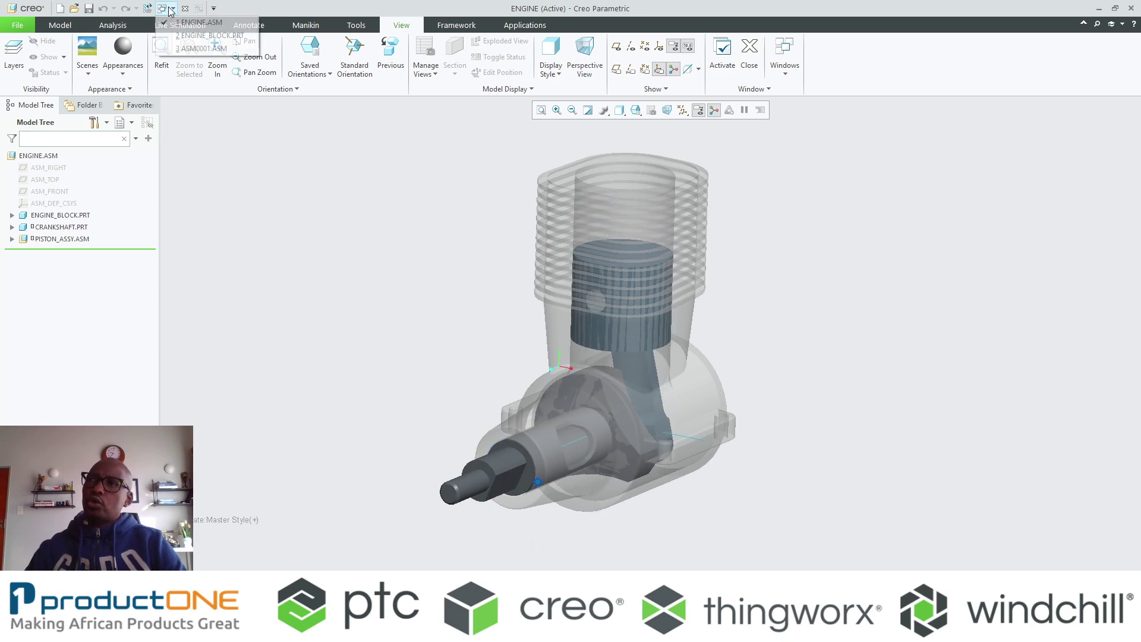
{"action": "left_click", "coordinate": [189, 50]}
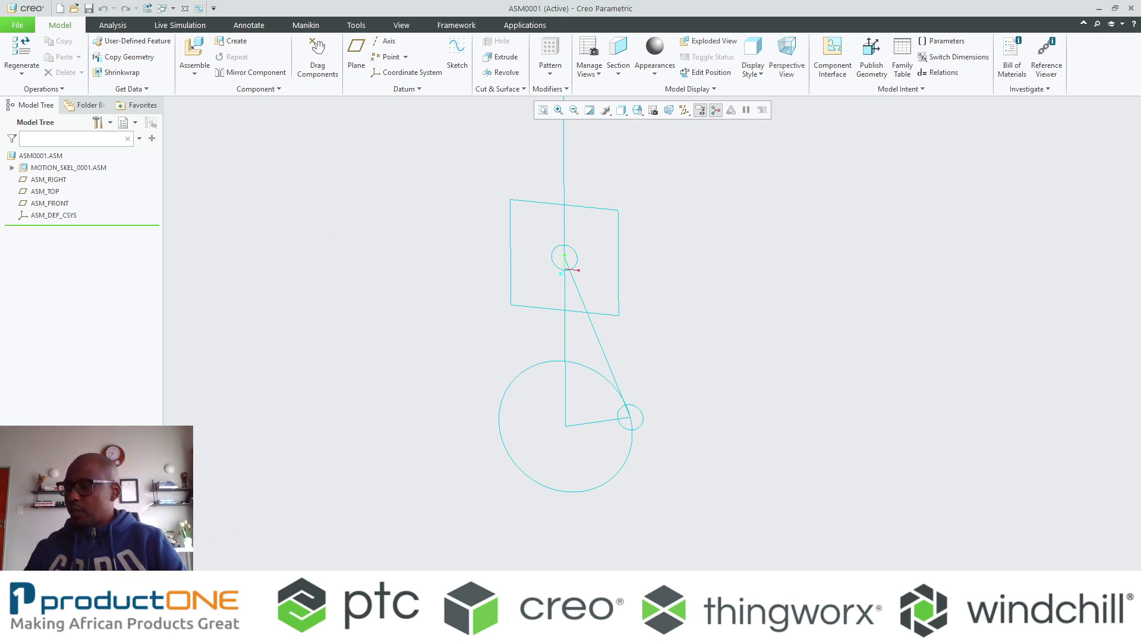
- Set the engine block's Component Display Style to Transparent
{"action": "left_click", "coordinate": [481, 630]}
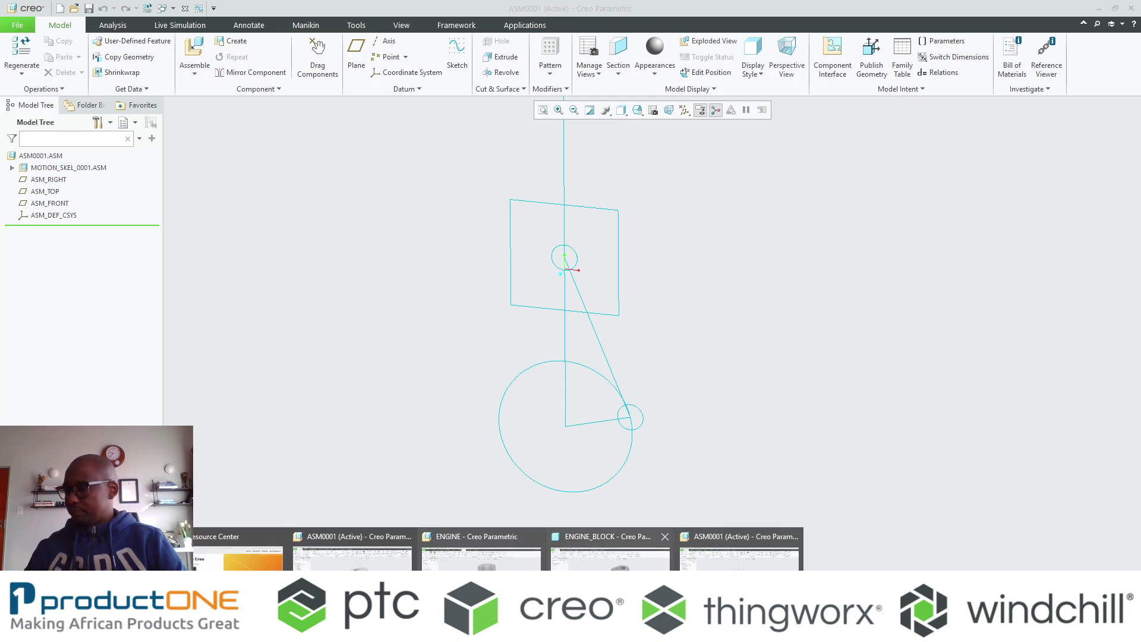
{"action": "left_click", "coordinate": [308, 565]}
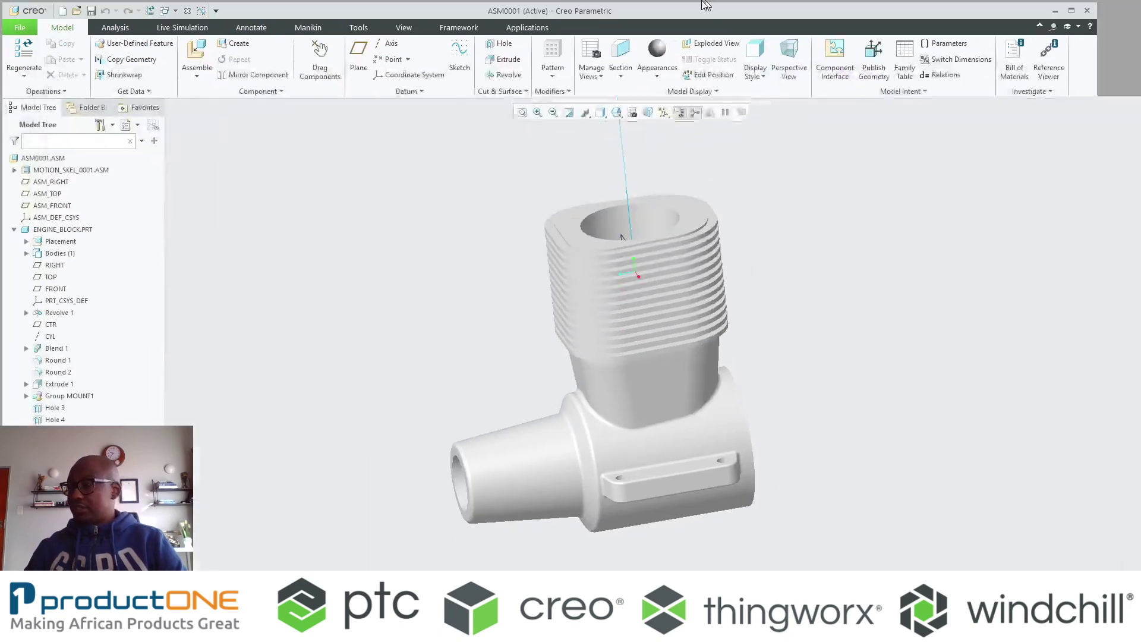
{"action": "middle_click_drag", "start_coordinate": [751, 223], "coordinate": [678, 337]}
{"action": "middle_click_drag", "start_coordinate": [627, 265], "coordinate": [655, 359]}
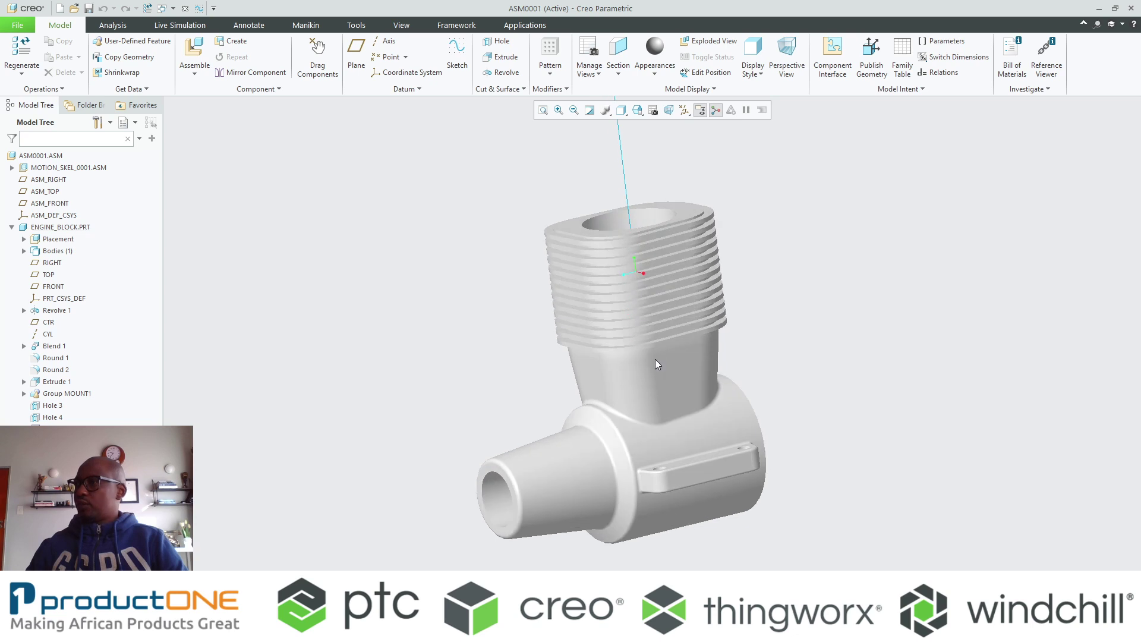
{"action": "left_click", "coordinate": [626, 362]}
{"action": "left_click", "coordinate": [689, 89]}
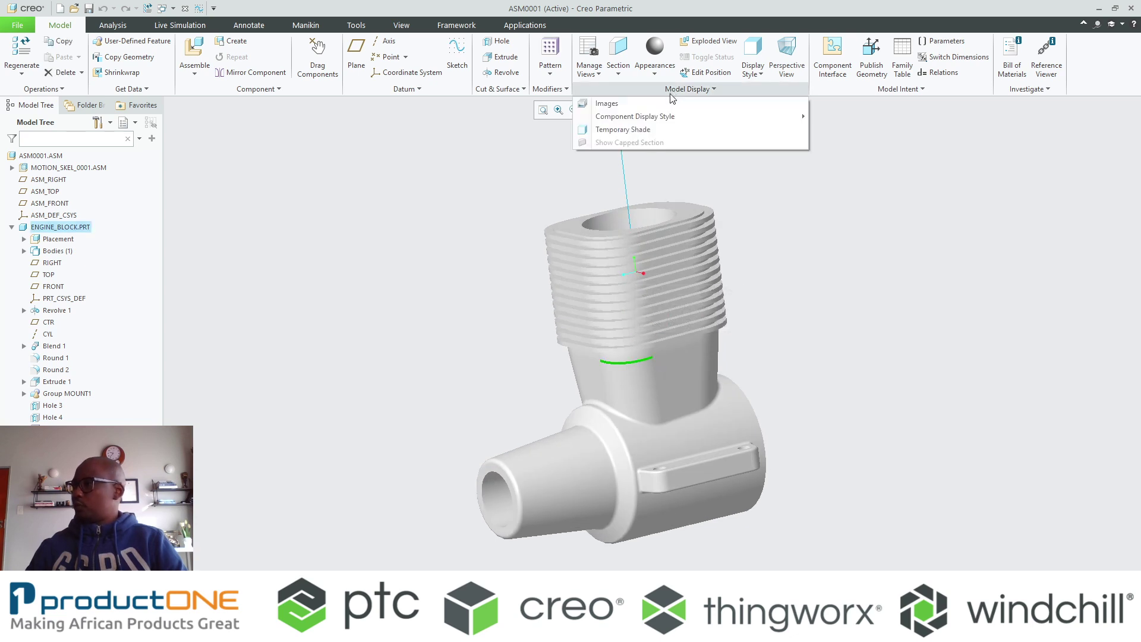
{"action": "mouse_move", "coordinate": [743, 117]}
{"action": "left_click", "coordinate": [836, 142]}
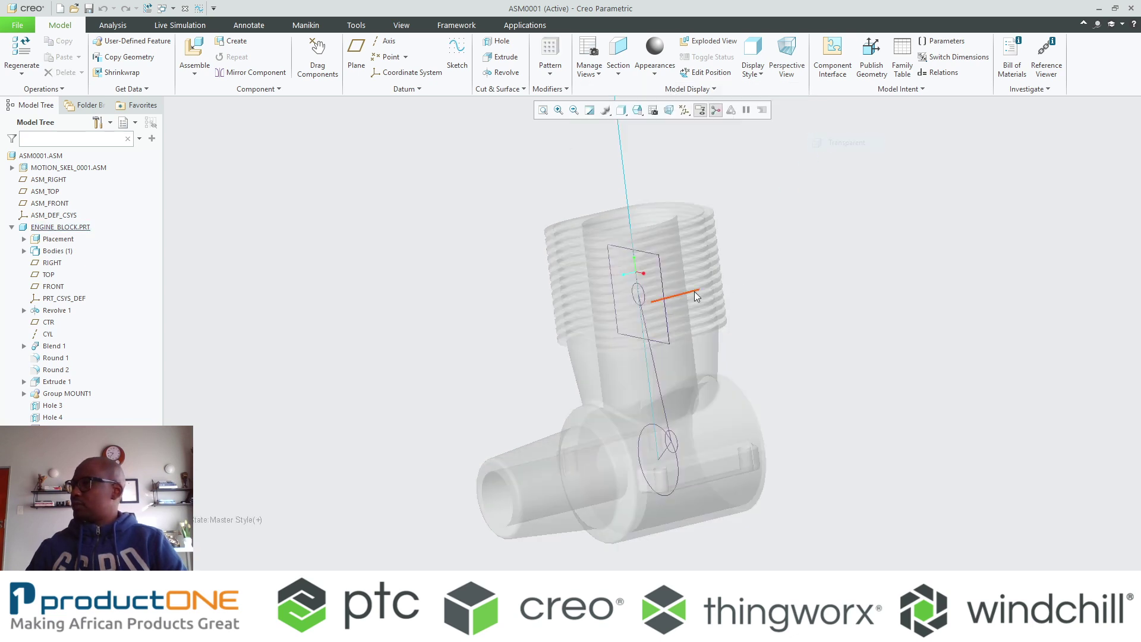
{"action": "middle_click_drag", "start_coordinate": [695, 292], "coordinate": [737, 291]}
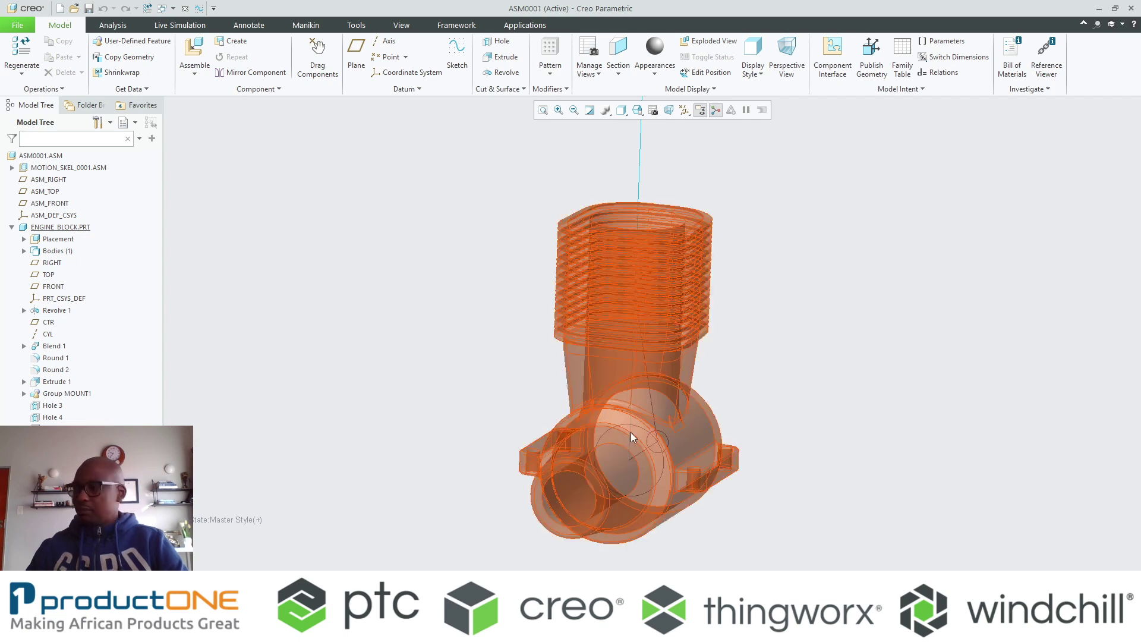
- Turn the crank to check the piston skeleton, then switch to the skeleton-only ASM0001 window
{"action": "left_click_drag", "start_coordinate": [654, 445], "coordinate": [450, 338]}
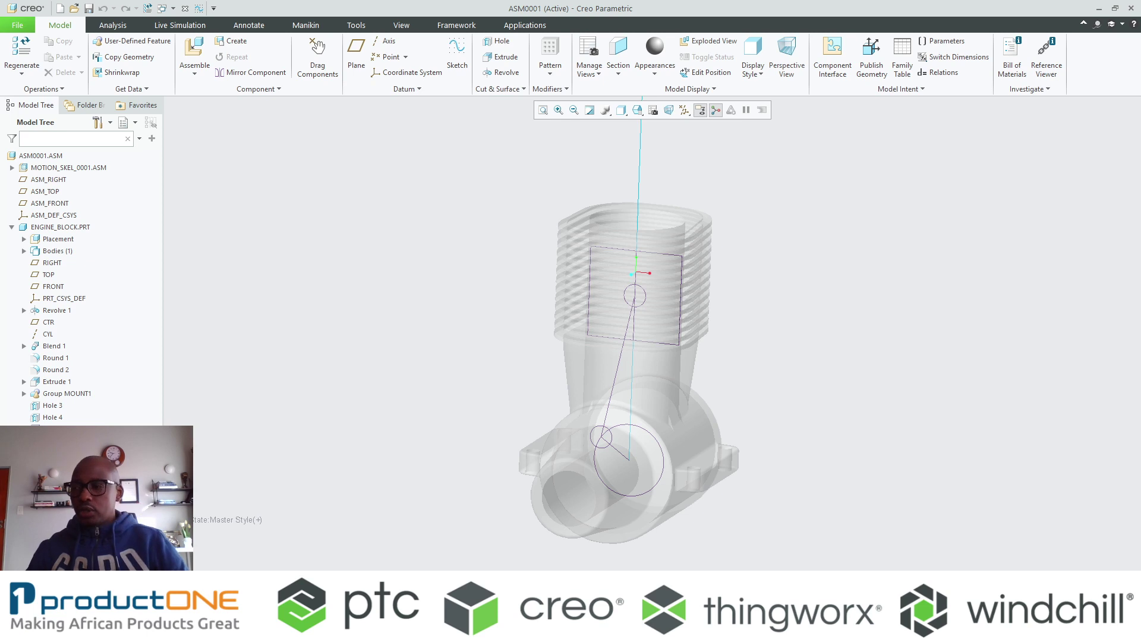
{"action": "left_click", "coordinate": [497, 631]}
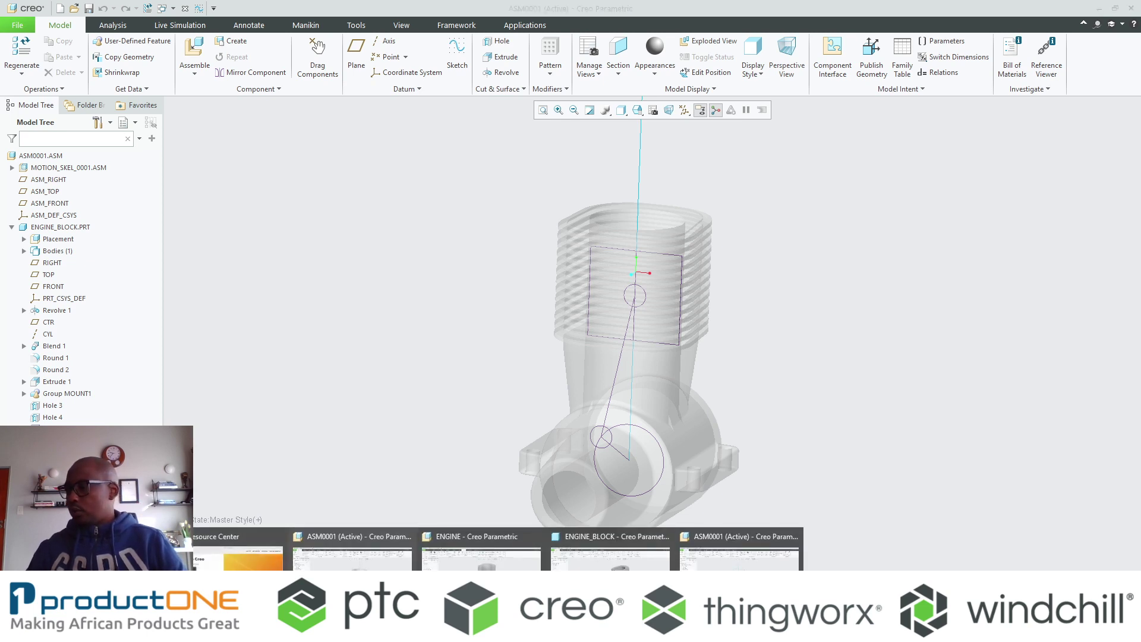
{"action": "left_click", "coordinate": [740, 556]}
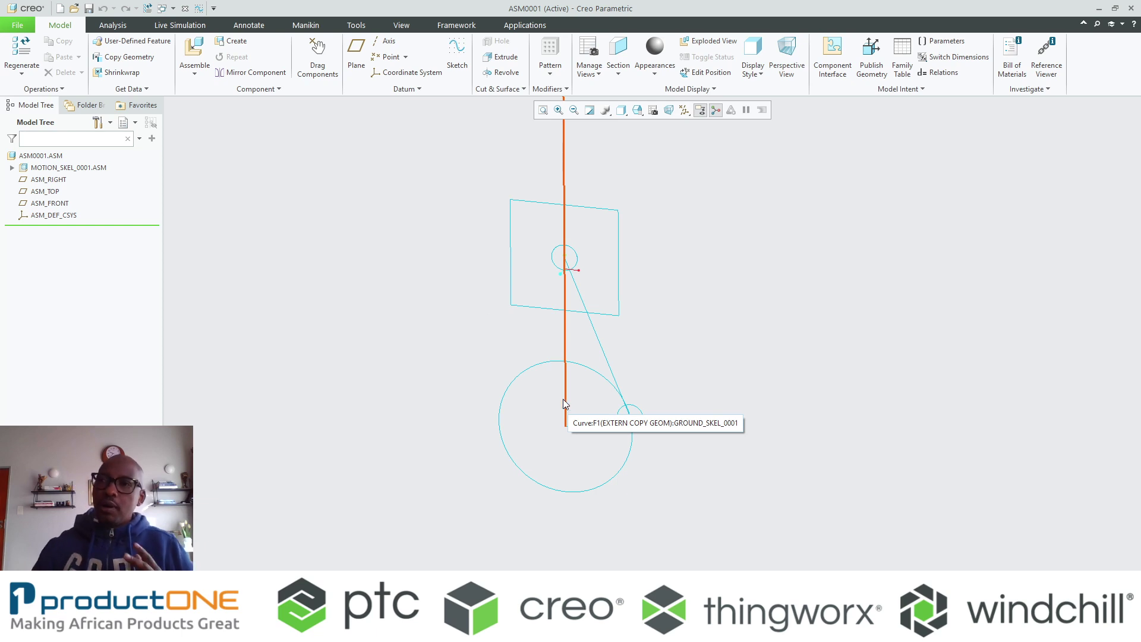
- Expand MOTION_SKEL_0001.ASM, review its body parts, and activate BODY_SKEL_0003.PRT
{"action": "left_click", "coordinate": [12, 167]}
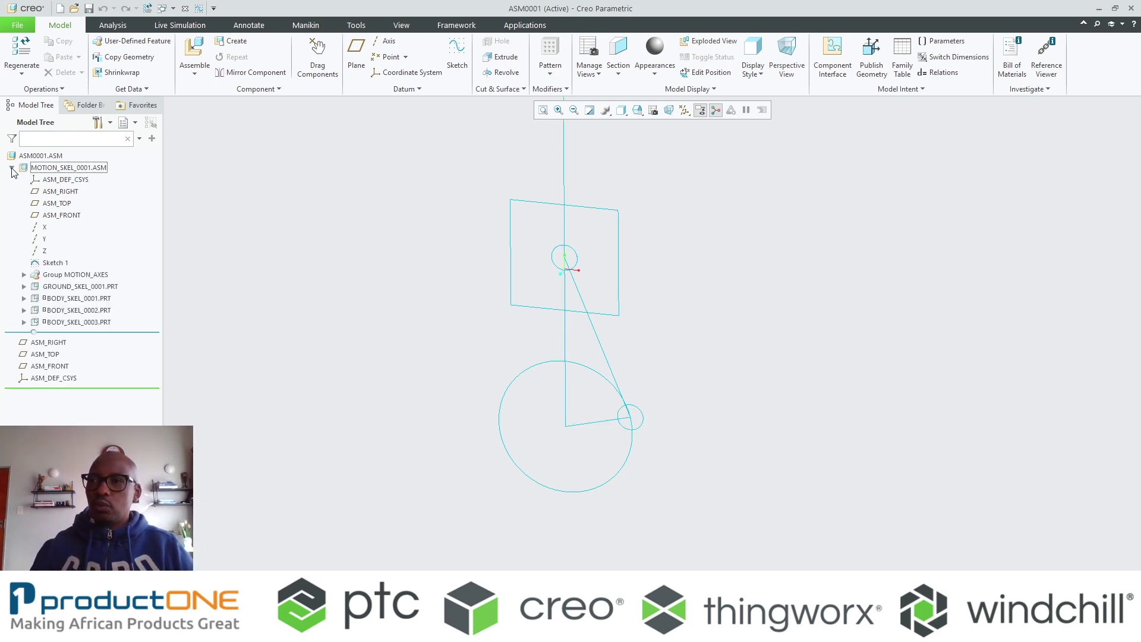
{"action": "left_click", "coordinate": [92, 287]}
{"action": "left_click", "coordinate": [92, 299]}
{"action": "left_click", "coordinate": [90, 311]}
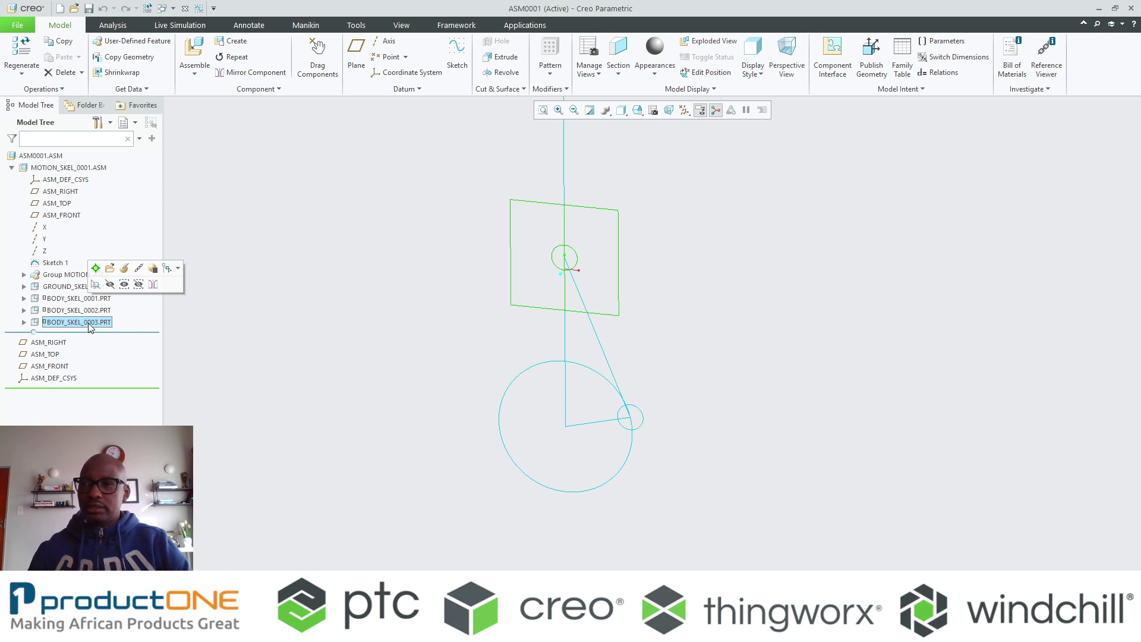
{"action": "left_click", "coordinate": [317, 379]}
{"action": "left_click", "coordinate": [72, 323]}
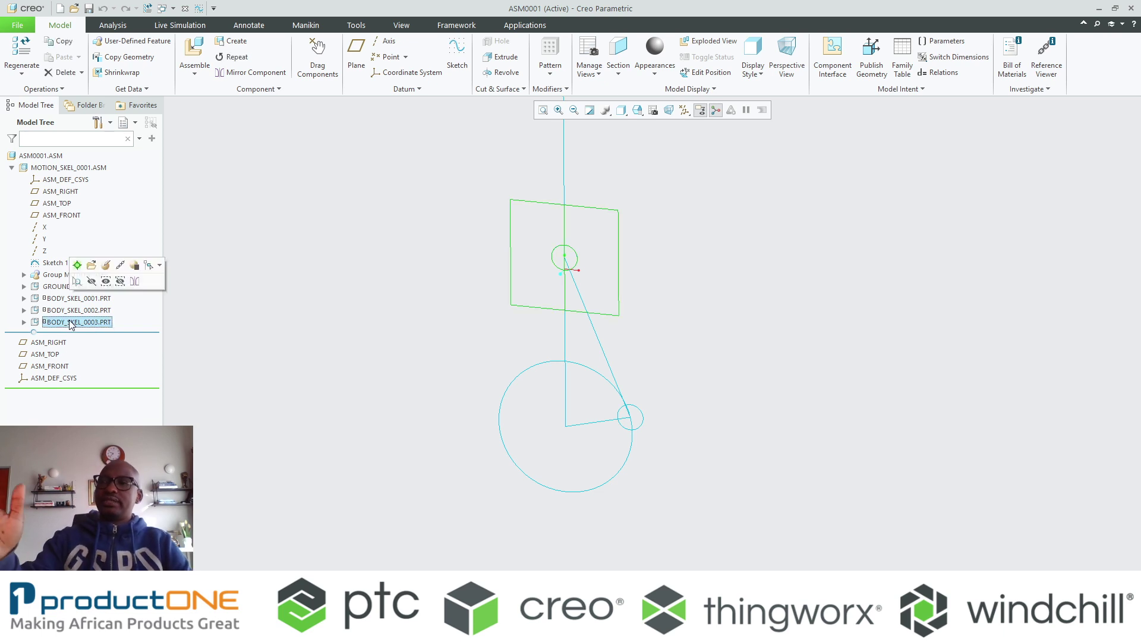
{"action": "left_click", "coordinate": [77, 265]}
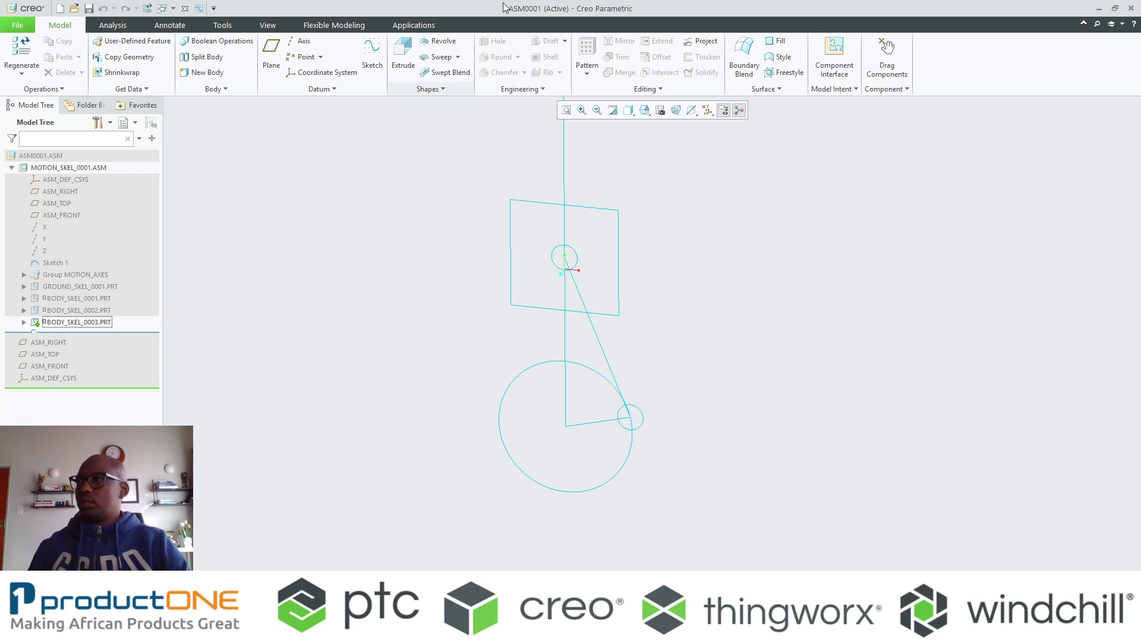
- Start a revolve with datum planes shown, sketching on the piston plane with skeleton edge references
{"action": "left_click", "coordinate": [439, 41]}
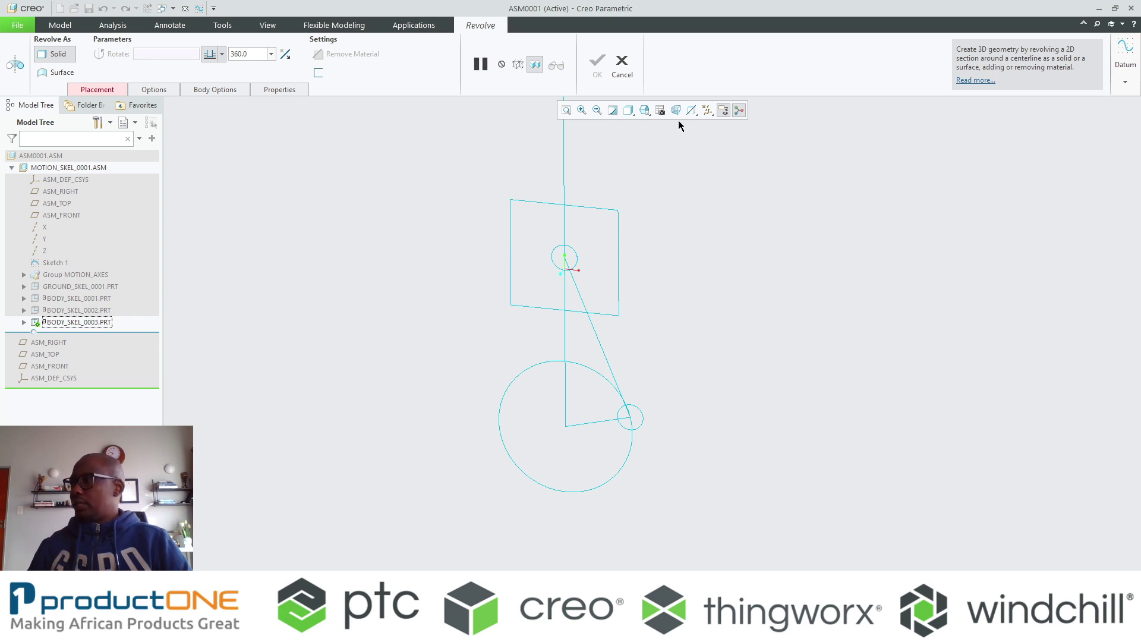
{"action": "left_click", "coordinate": [707, 110]}
{"action": "left_click", "coordinate": [708, 177]}
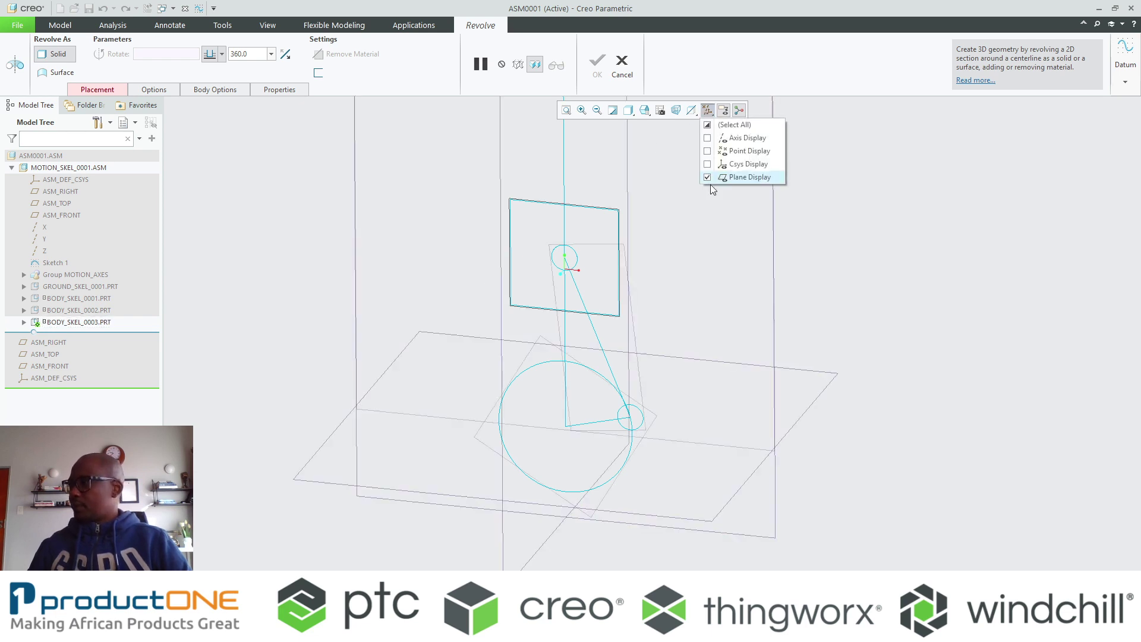
{"action": "left_click", "coordinate": [609, 213]}
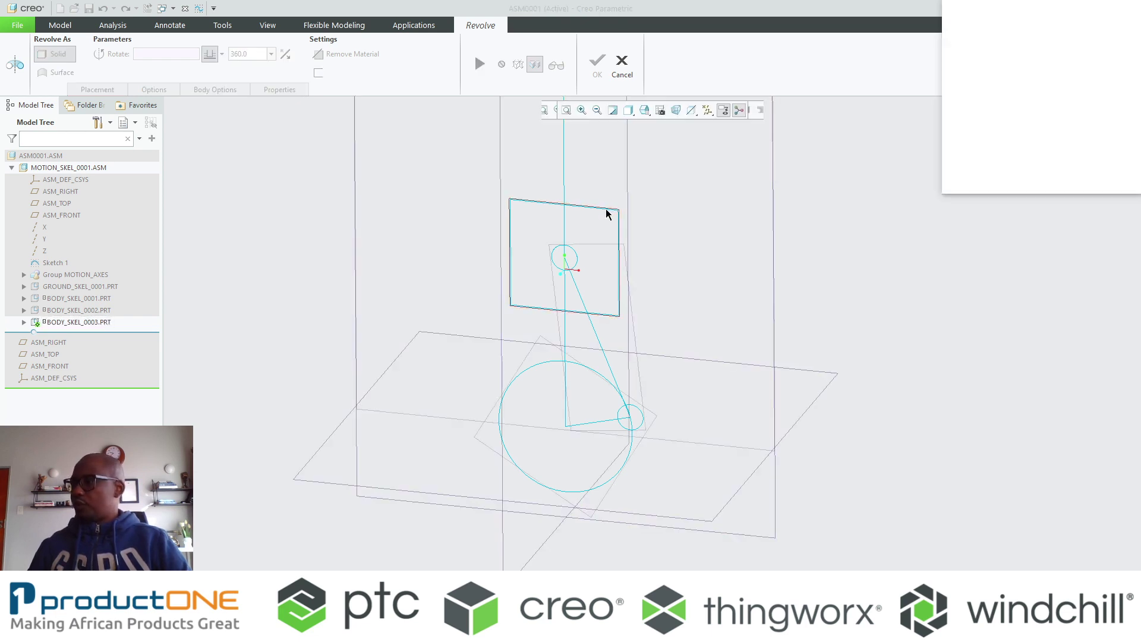
{"action": "left_click", "coordinate": [564, 224]}
{"action": "left_click", "coordinate": [567, 218]}
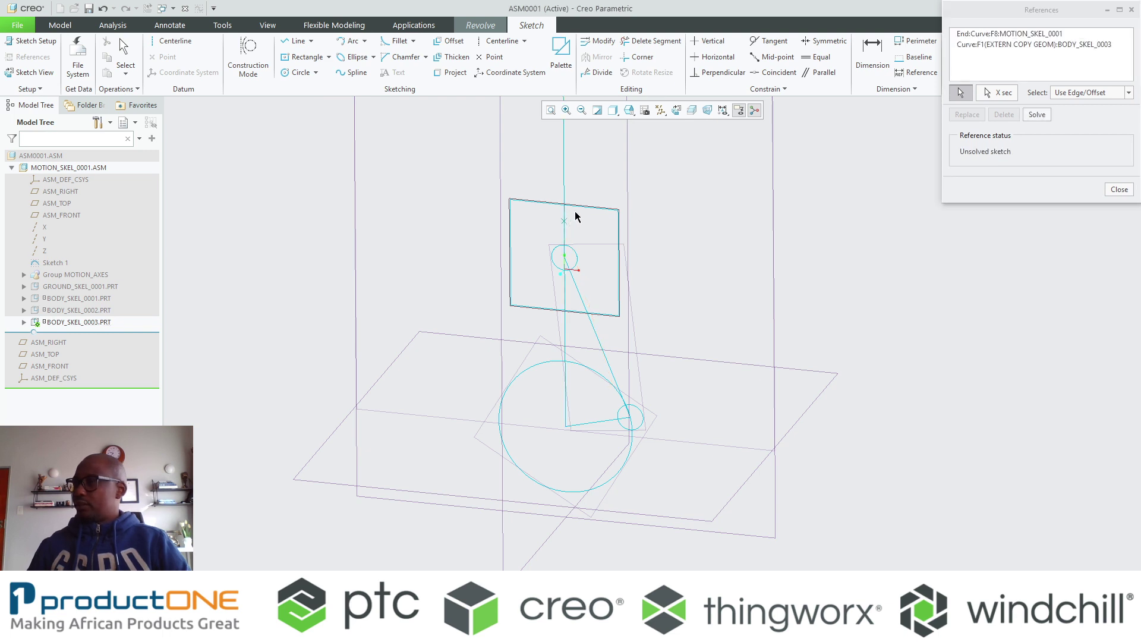
{"action": "left_click", "coordinate": [576, 207]}
{"action": "left_click", "coordinate": [606, 314]}
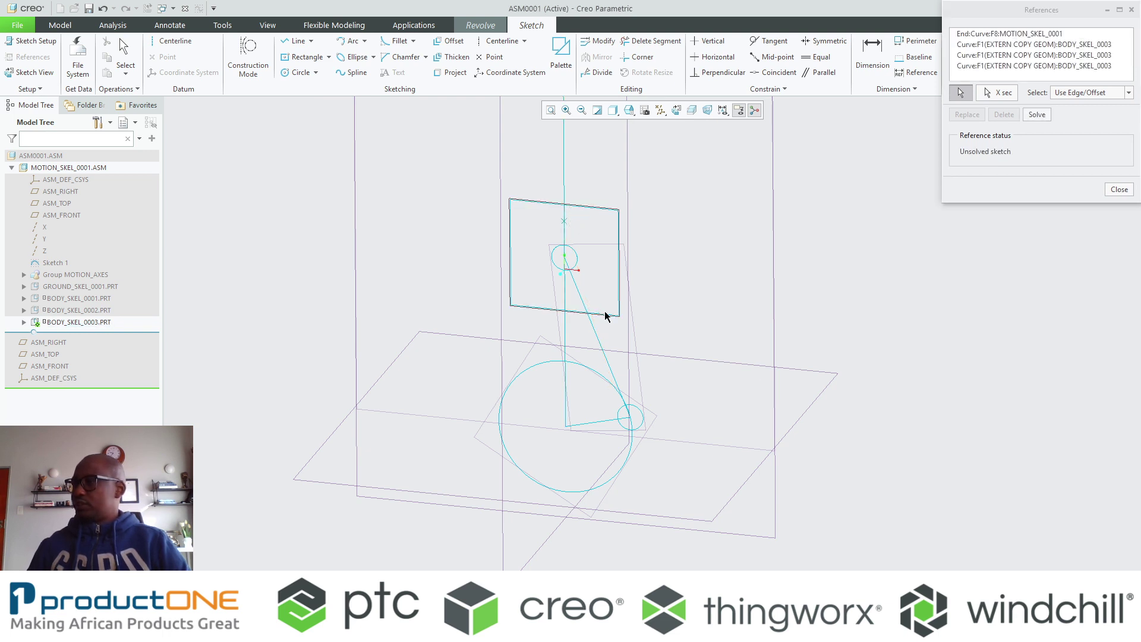
- Draw a half-rectangle from the centreline and revolve it about the vertical centreline into a cylinder
{"action": "right_click", "coordinate": [604, 228]}
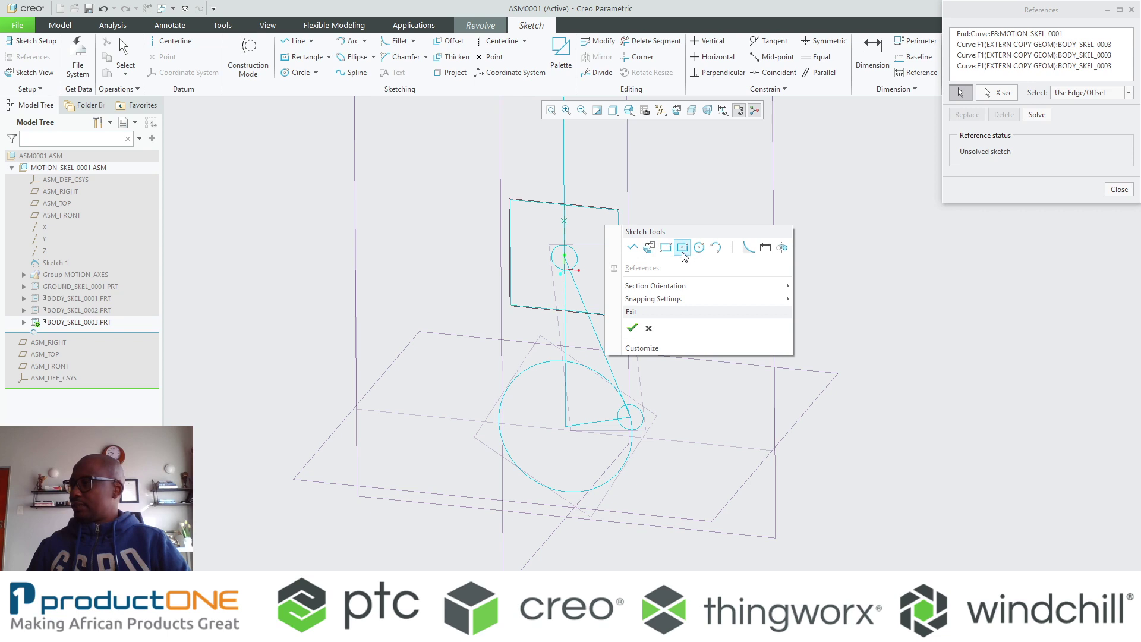
{"action": "left_click", "coordinate": [666, 247]}
{"action": "left_click", "coordinate": [566, 208]}
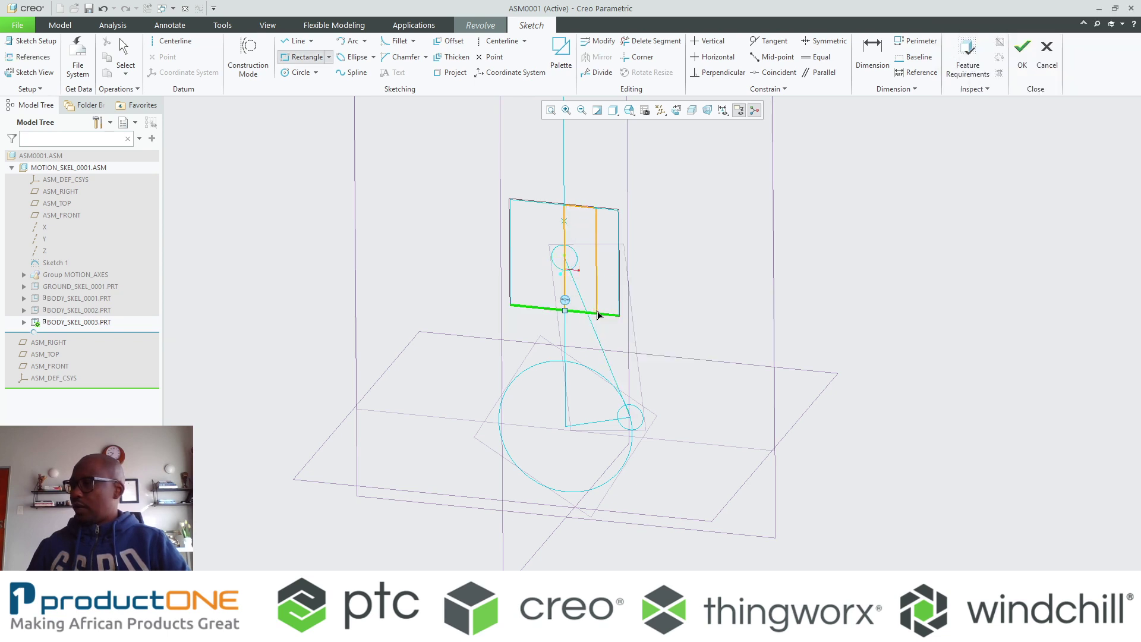
{"action": "left_click", "coordinate": [619, 315]}
{"action": "middle_click", "coordinate": [703, 245]}
{"action": "right_click", "coordinate": [701, 240]}
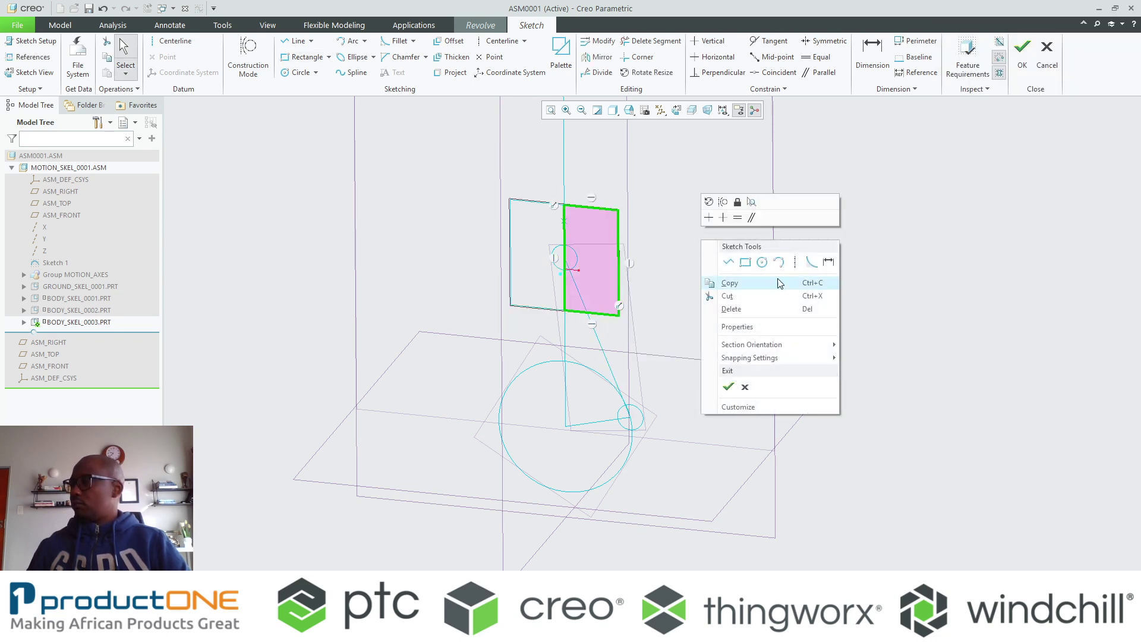
{"action": "left_click", "coordinate": [735, 387]}
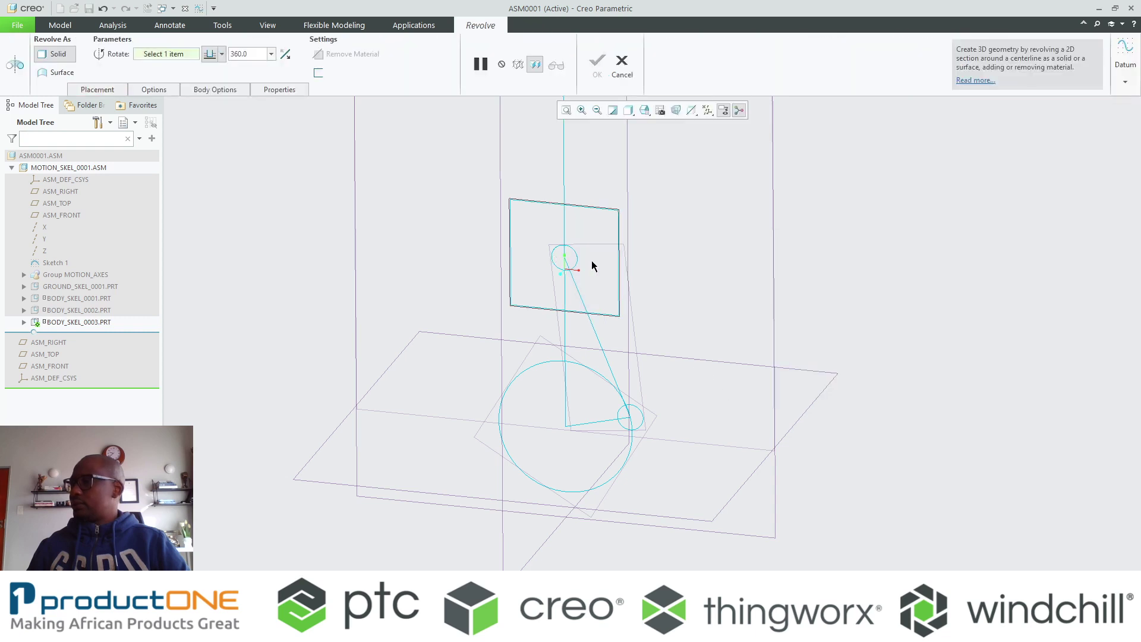
{"action": "left_click", "coordinate": [566, 228]}
{"action": "middle_click", "coordinate": [670, 221]}
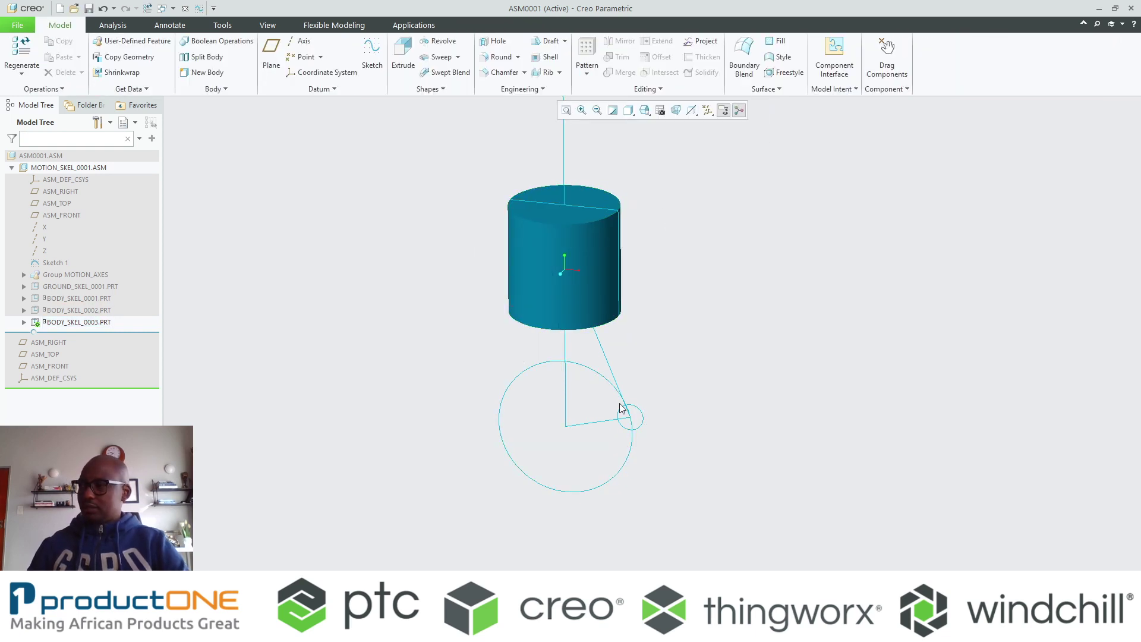
- Make ASM0001.ASM the active model again and hide the datum planes
{"action": "key", "text": "ctrl+a"}
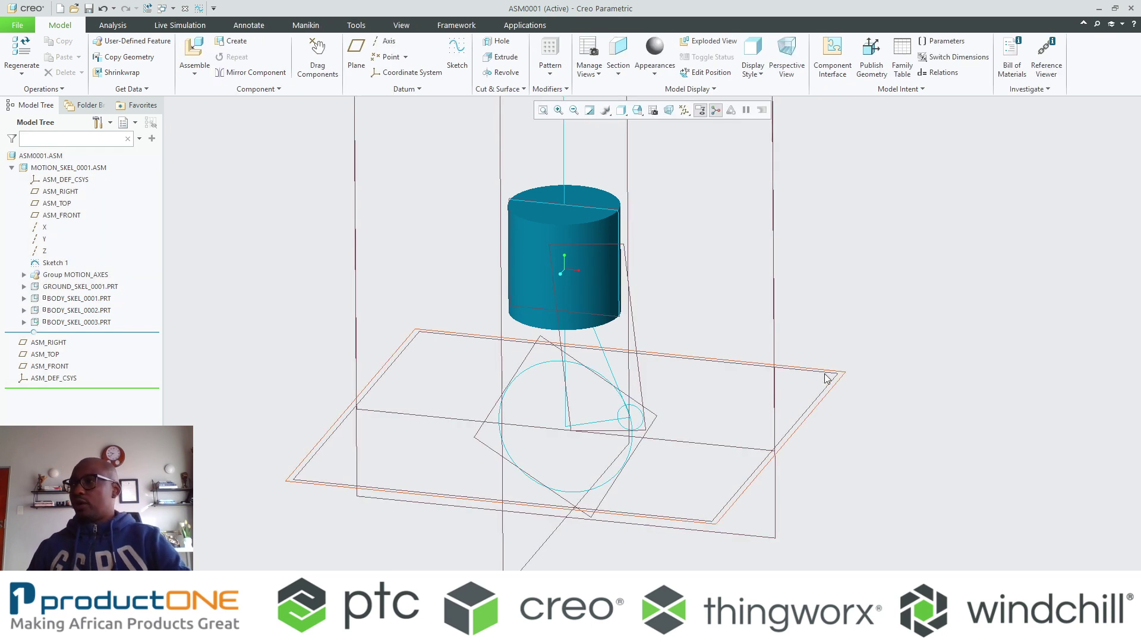
{"action": "left_click", "coordinate": [684, 110]}
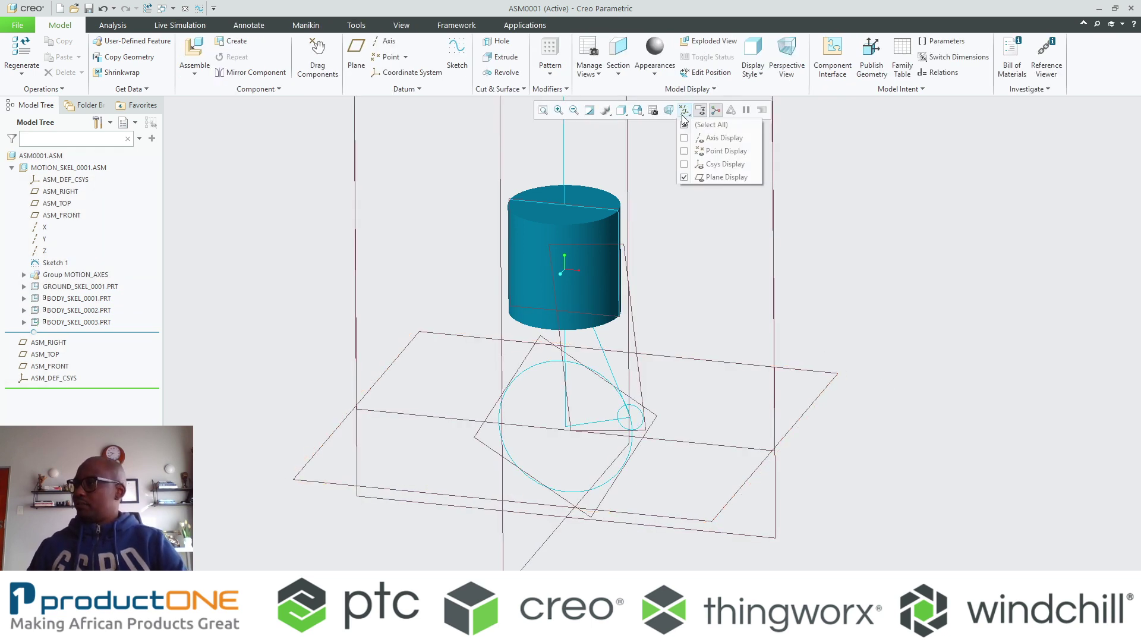
{"action": "left_click", "coordinate": [694, 178]}
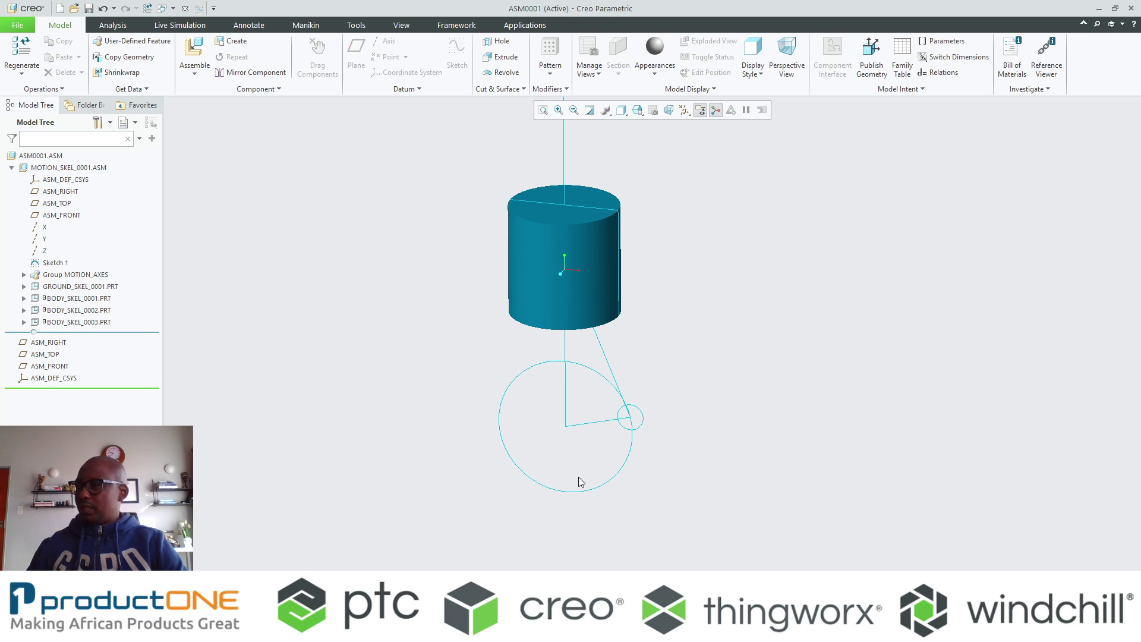
- Drag the crank around so the piston cylinder follows the linkage, viewing it from below
{"action": "left_click_drag", "start_coordinate": [628, 419], "coordinate": [683, 268]}
{"action": "mouse_move", "coordinate": [540, 229]}
{"action": "middle_mouse_down"}
{"action": "mouse_move", "coordinate": [565, 265]}
{"action": "mouse_move", "coordinate": [531, 181]}
{"action": "mouse_move", "coordinate": [531, 239]}
{"action": "middle_mouse_up"}
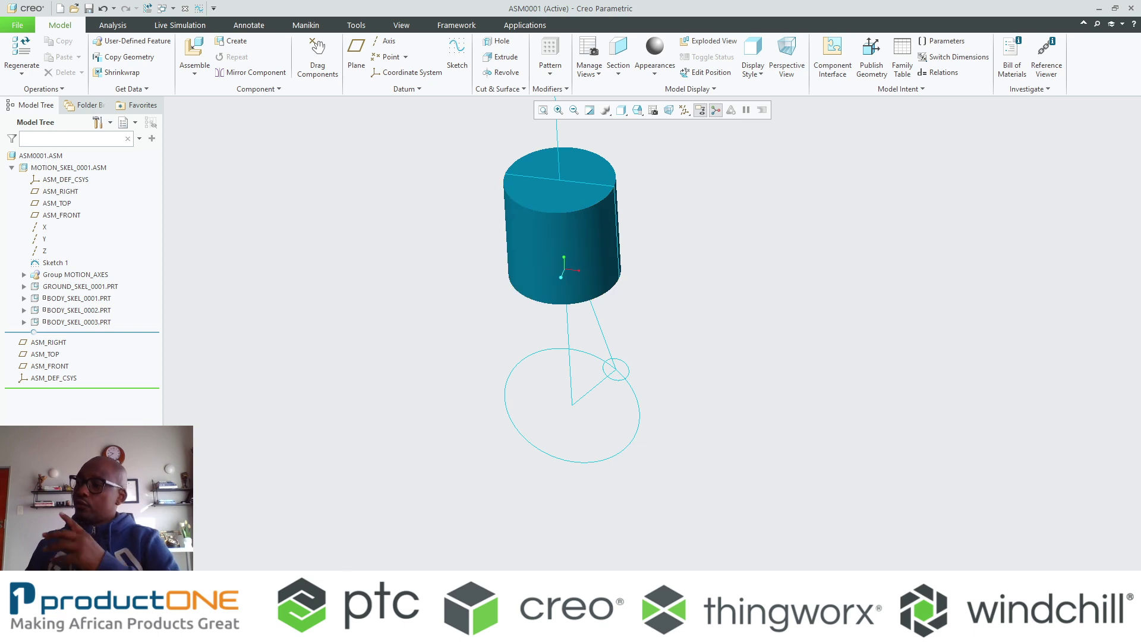
{"action": "left_click", "coordinate": [482, 547]}
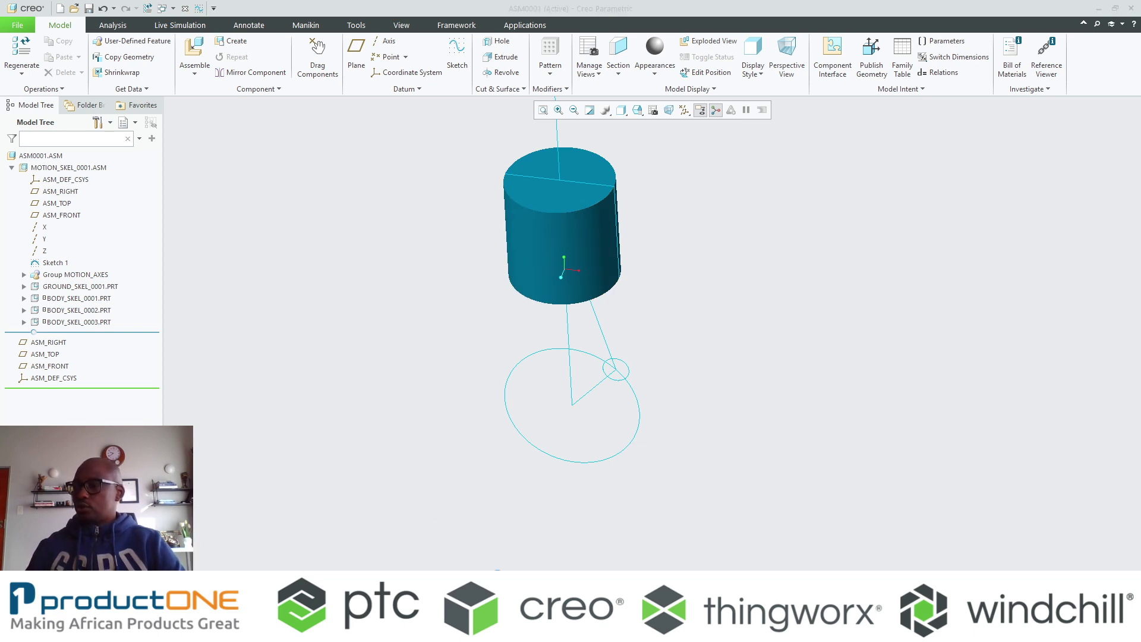
- Orbit the ENGINE assembly to view the translucent block around the crankshaft and piston
{"action": "middle_click_drag", "start_coordinate": [547, 451], "coordinate": [506, 463]}
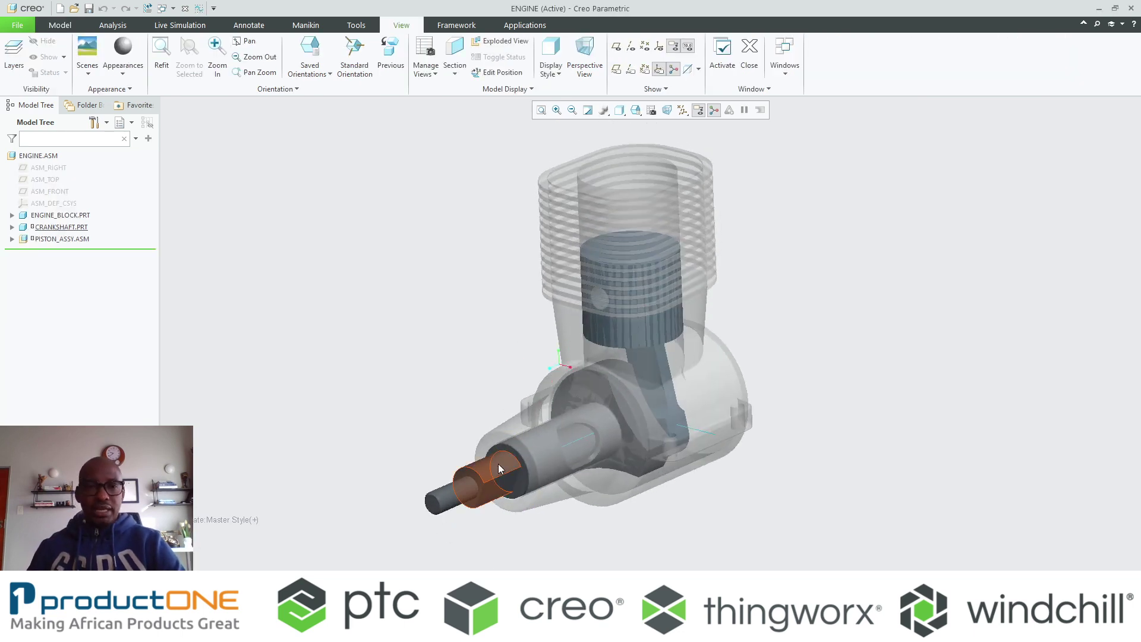